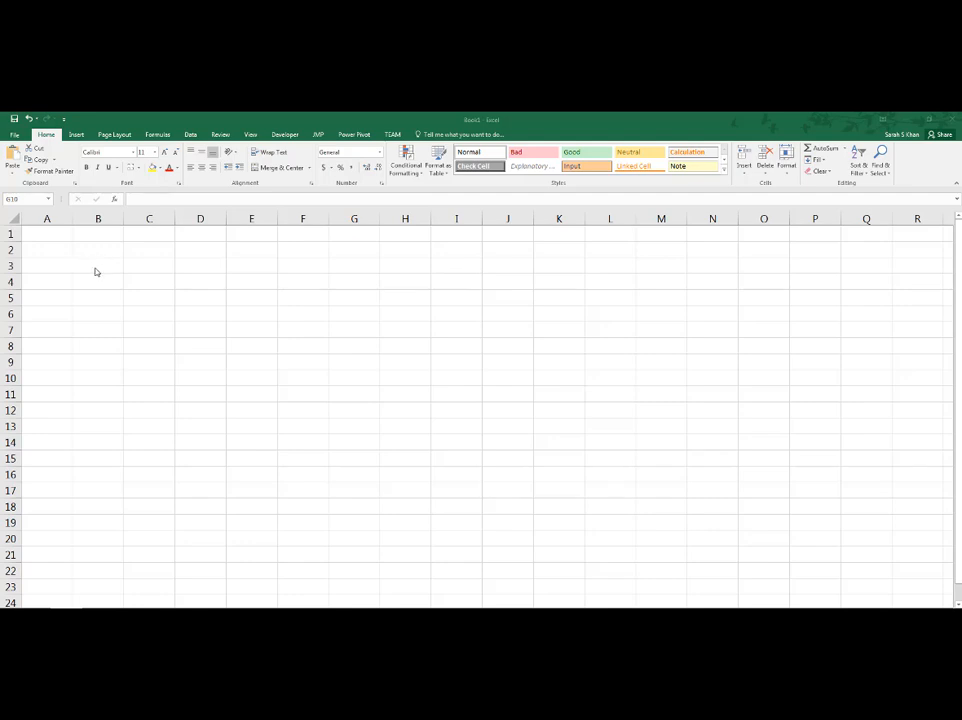
# - Enter the row label "Days Off" in cell B3 and make it bold
pyautogui.click(99, 266)
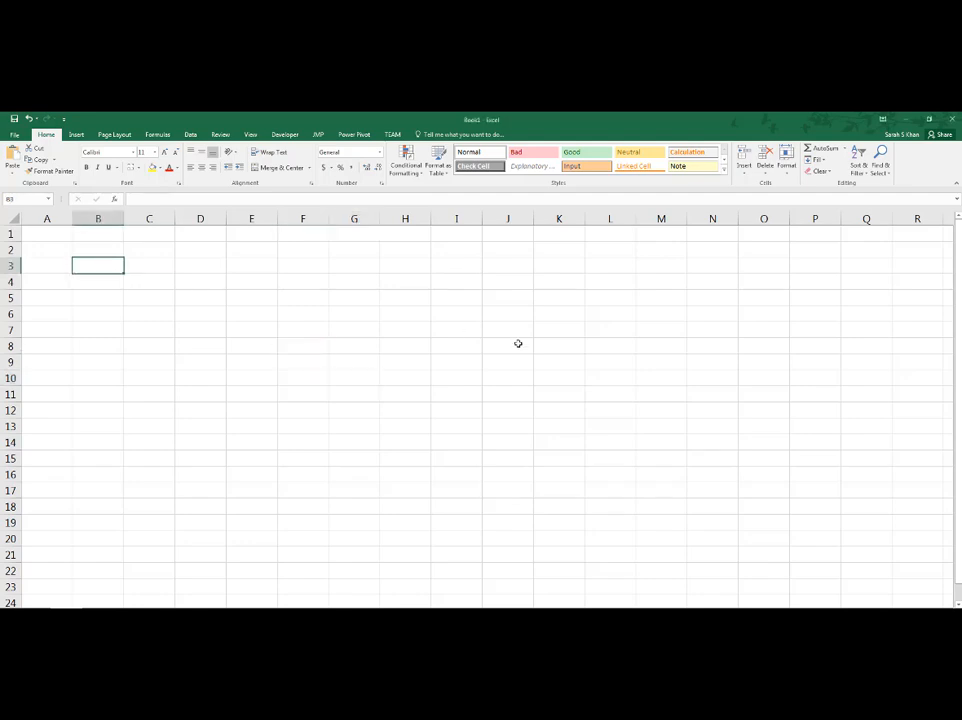
pyautogui.write('Da')
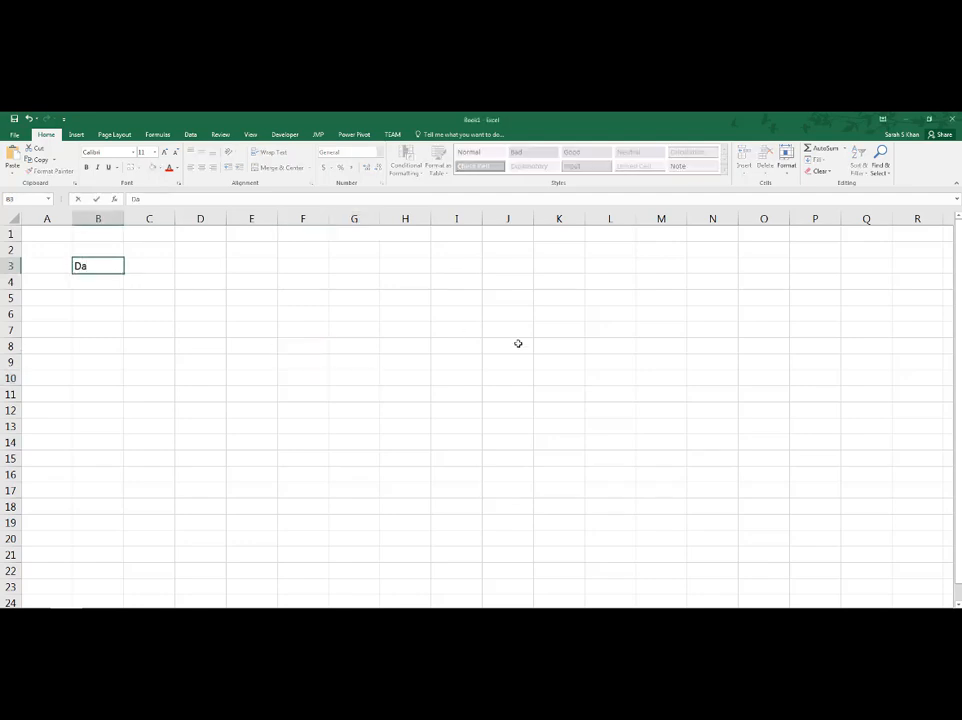
pyautogui.write('ys Off')
pyautogui.hscroll(1, 518, 343)
pyautogui.hscroll(-1, 518, 343)
pyautogui.click(114, 288)
pyautogui.click(117, 268)
pyautogui.hotkey('ctrl', 'b')
# - Enter the days-off pairs "M,Tu", "Tu,W" and "W,Th" in cells C3 to E3, with each day's initial capitalised
pyautogui.click(146, 263)
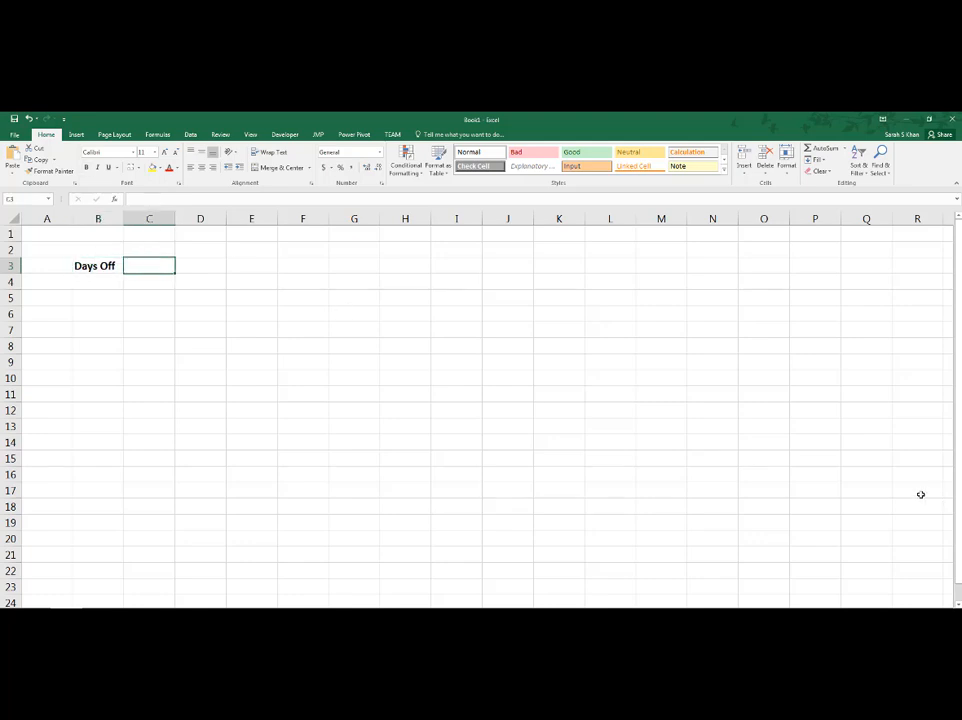
pyautogui.write('M,Tu')
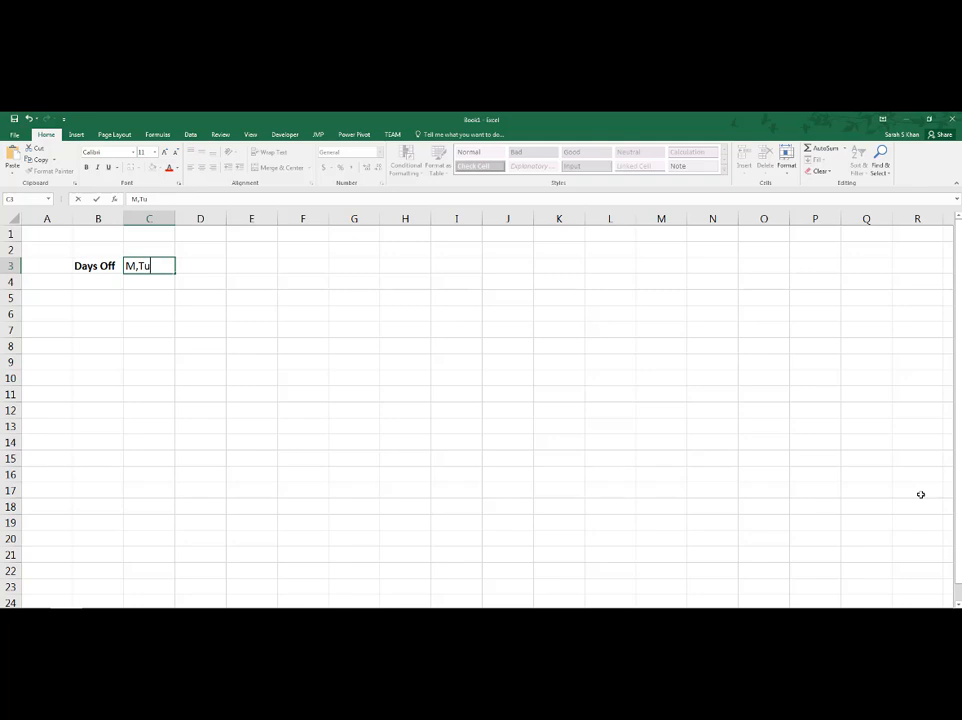
pyautogui.click(212, 269)
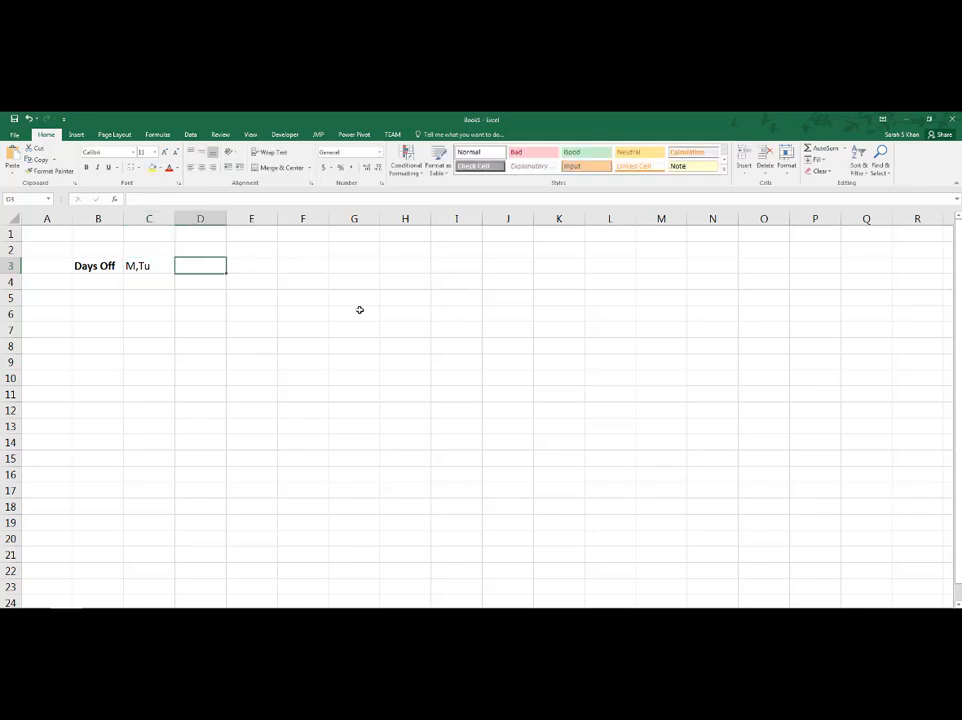
pyautogui.write('Tu,')
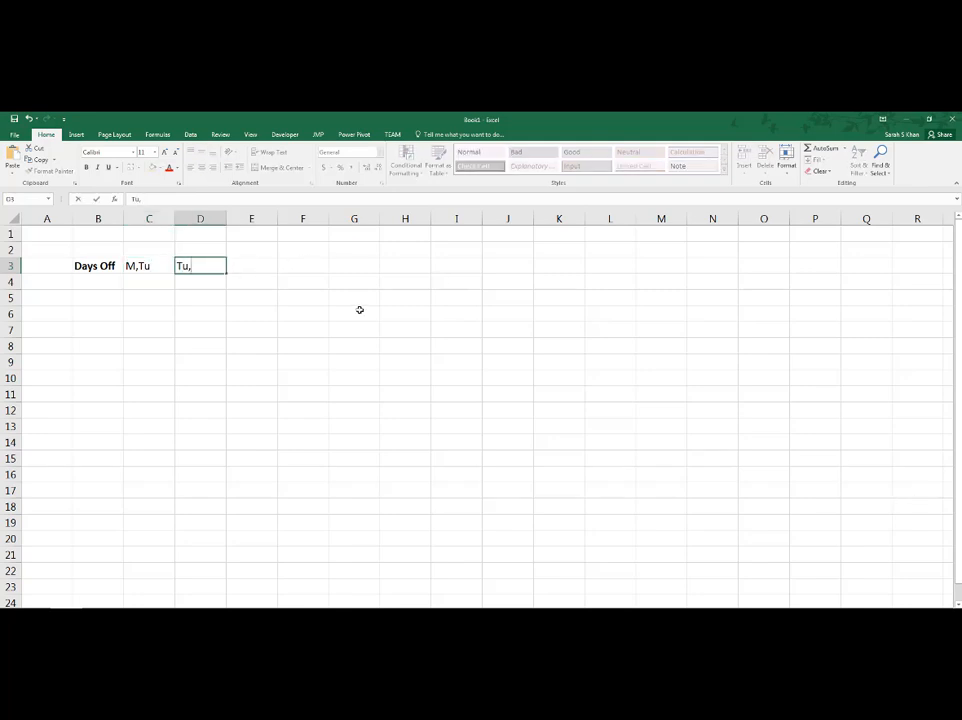
pyautogui.write('W')
pyautogui.press('Tab')
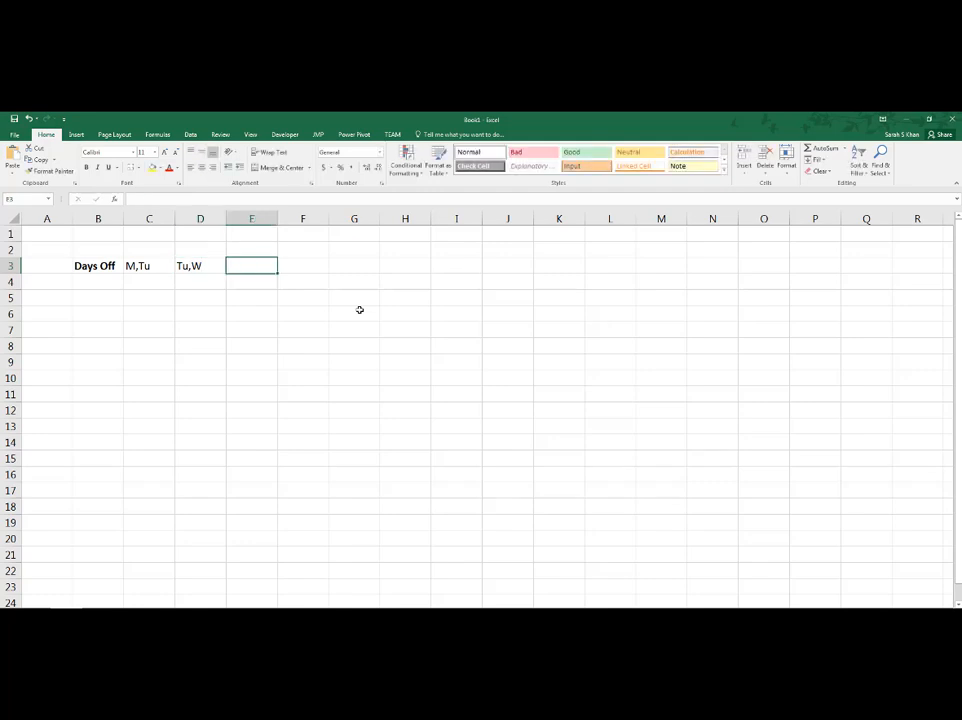
pyautogui.write('w,Th')
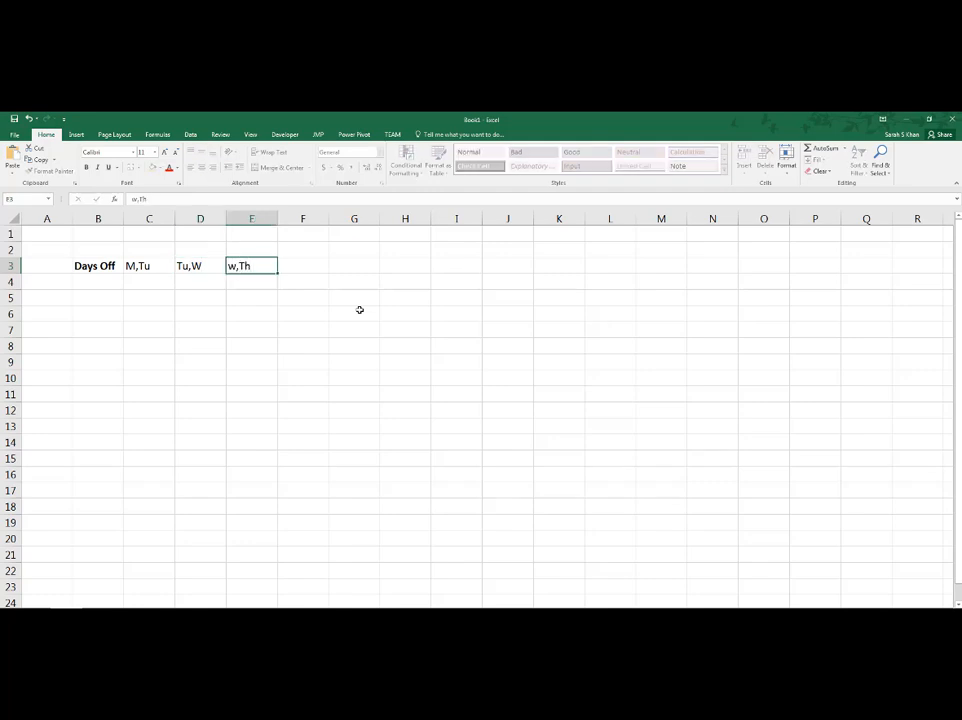
pyautogui.press('Tab')
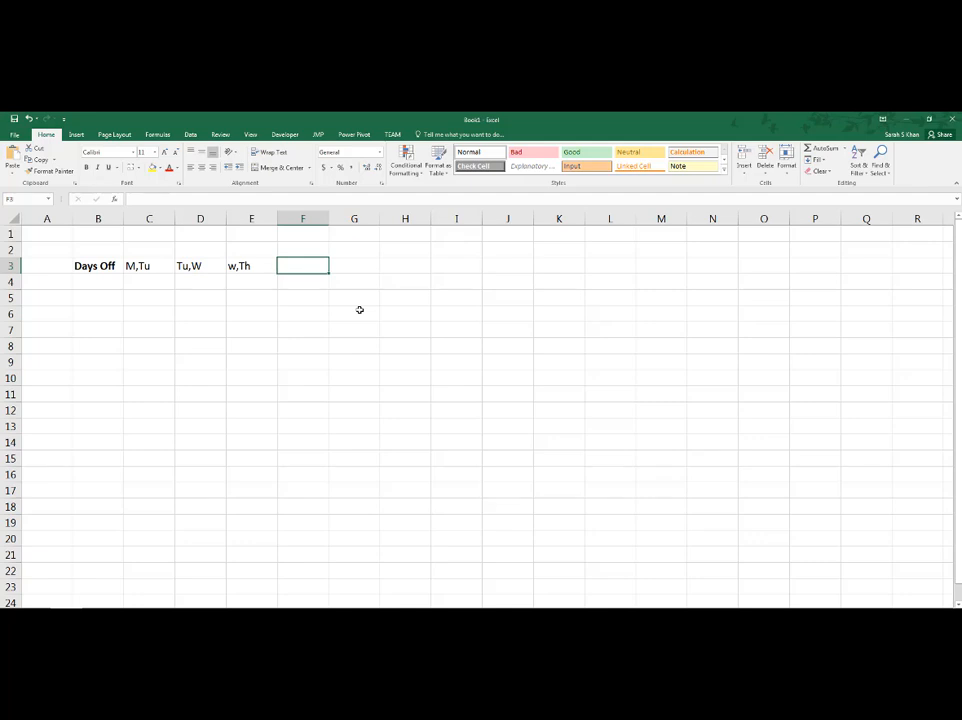
pyautogui.press('Left')
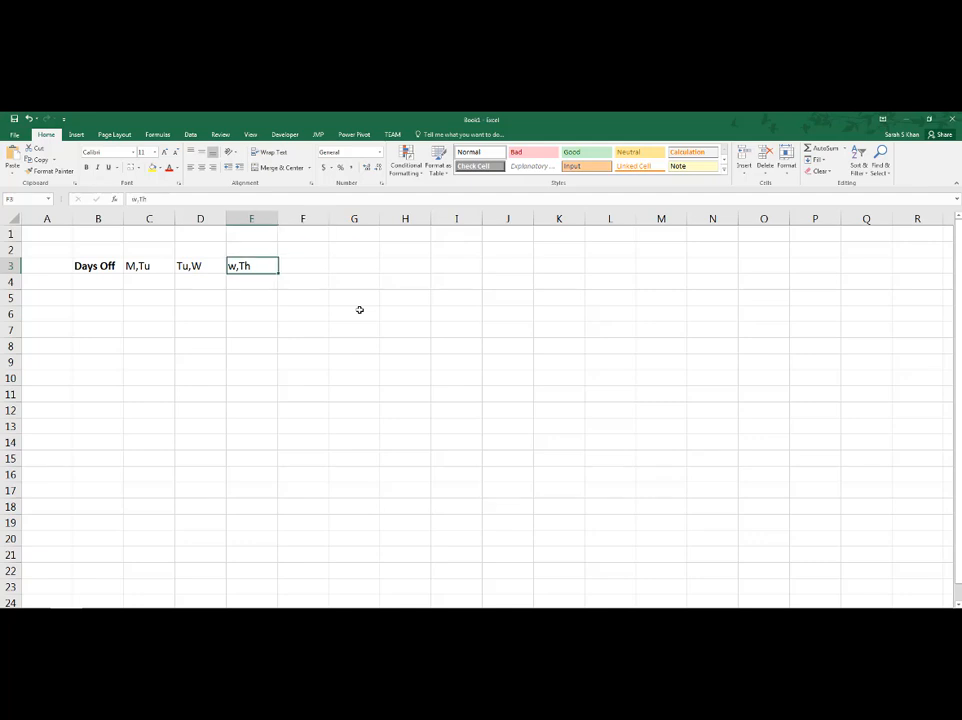
pyautogui.click(133, 199)
pyautogui.press('BackSpace')
pyautogui.write('W')
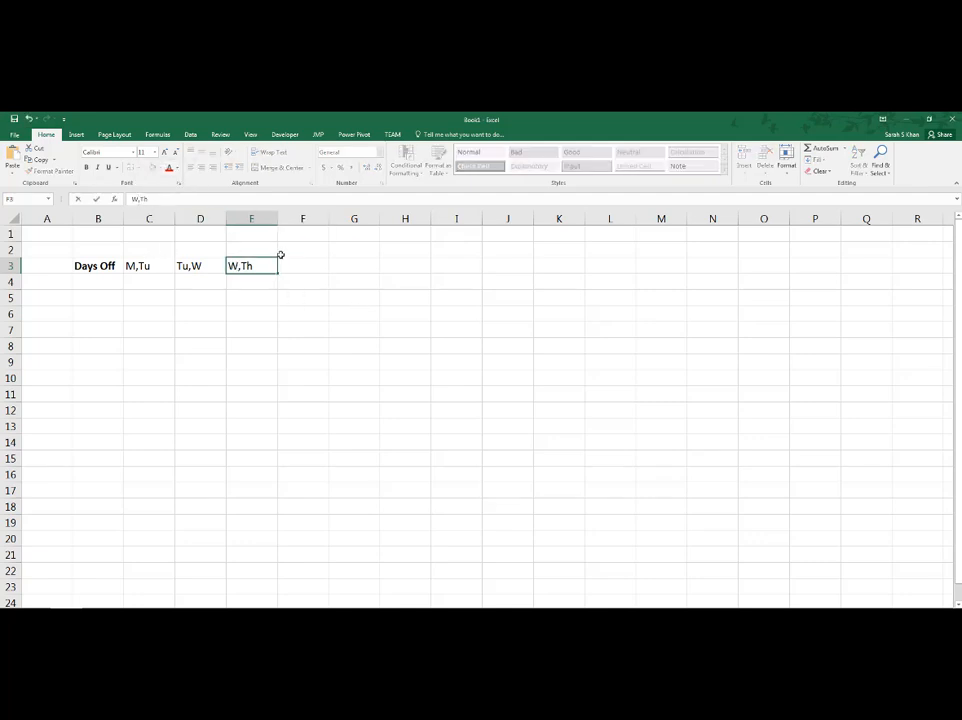
pyautogui.press('Tab')
# - Continue the days-off pairs in cells F3 to I3 with "Th,F", "F,Sa", "Sa,Su" and "Su,M"
pyautogui.write('Th')
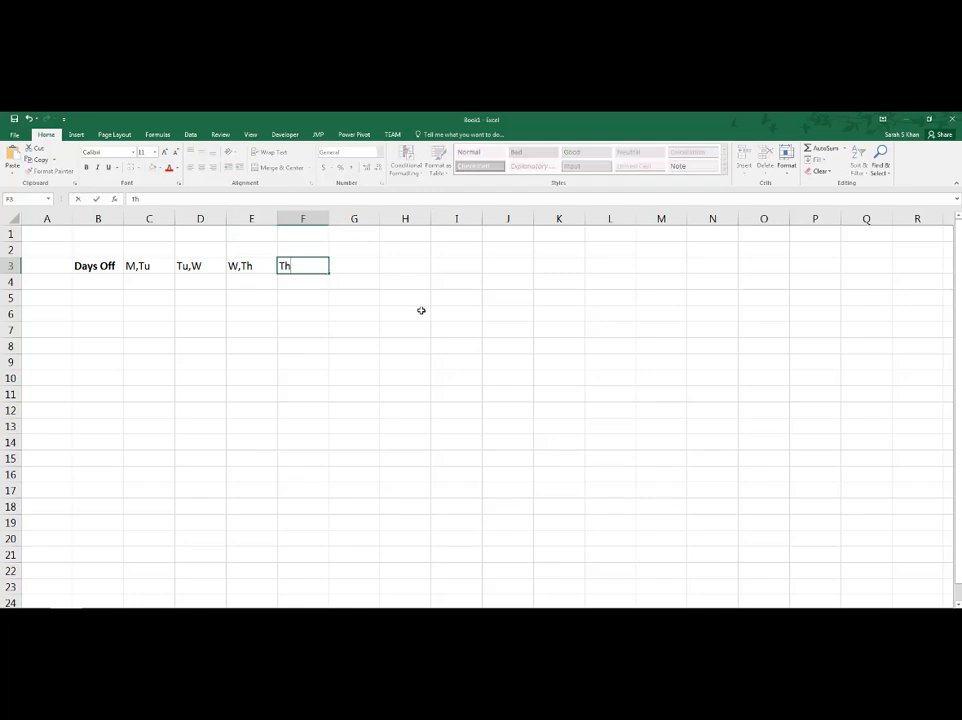
pyautogui.write(',F')
pyautogui.press('Tab')
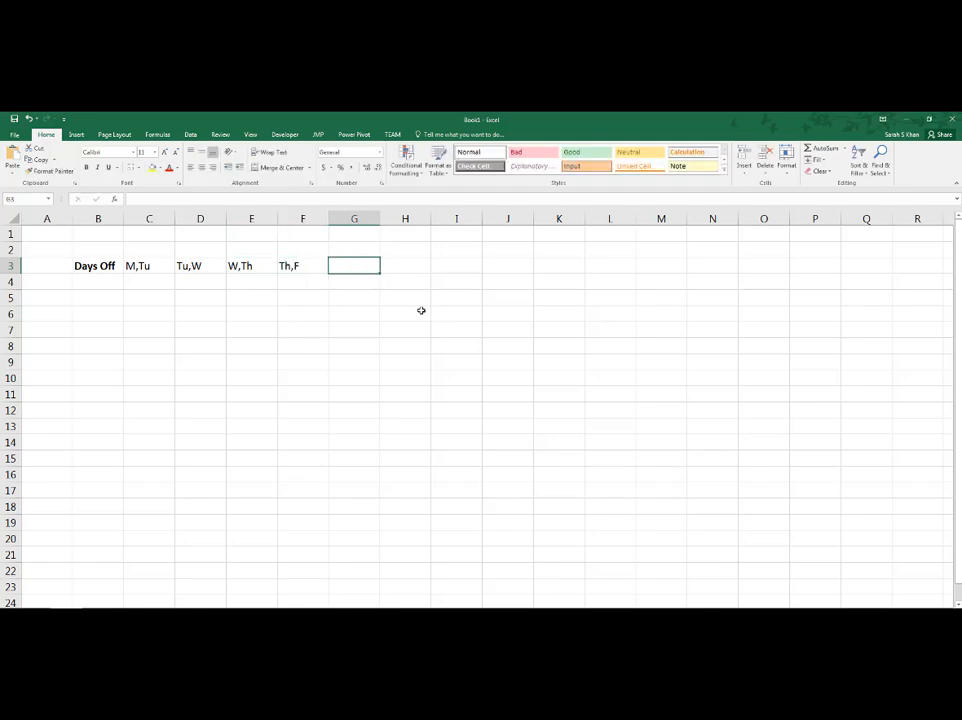
pyautogui.write('F,Sa')
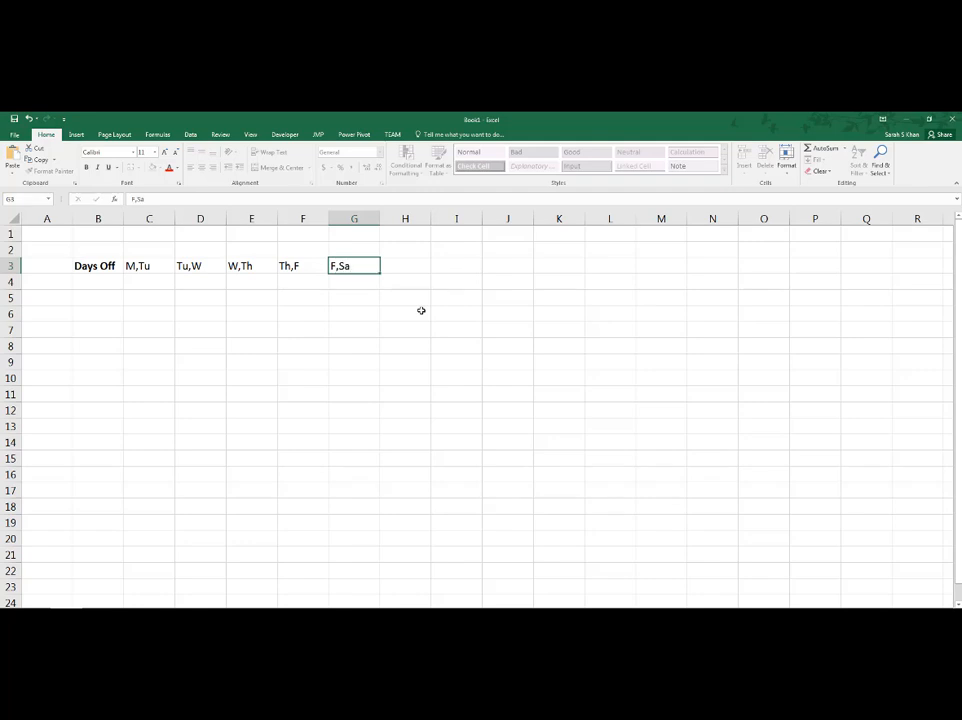
pyautogui.press('Tab')
pyautogui.write('Sa,Su')
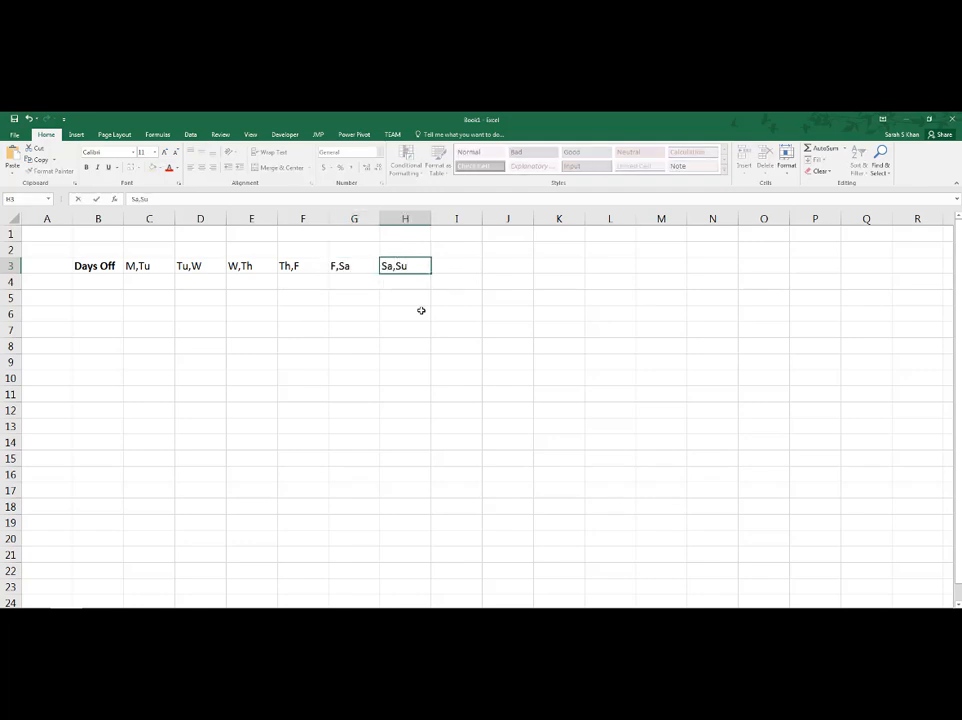
pyautogui.press('Tab')
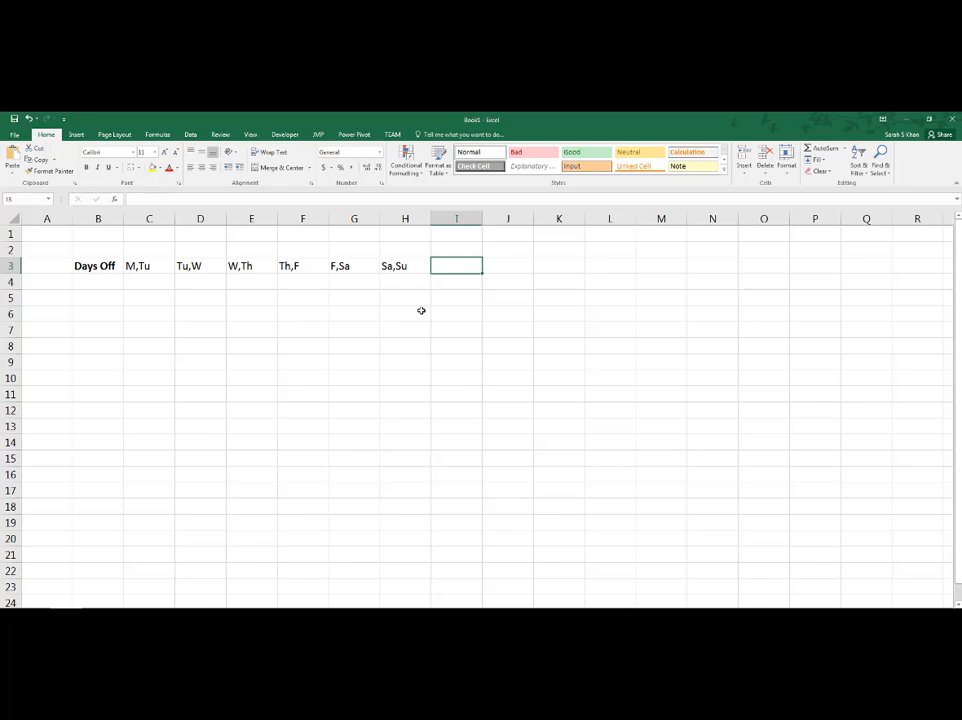
pyautogui.write('Su,M')
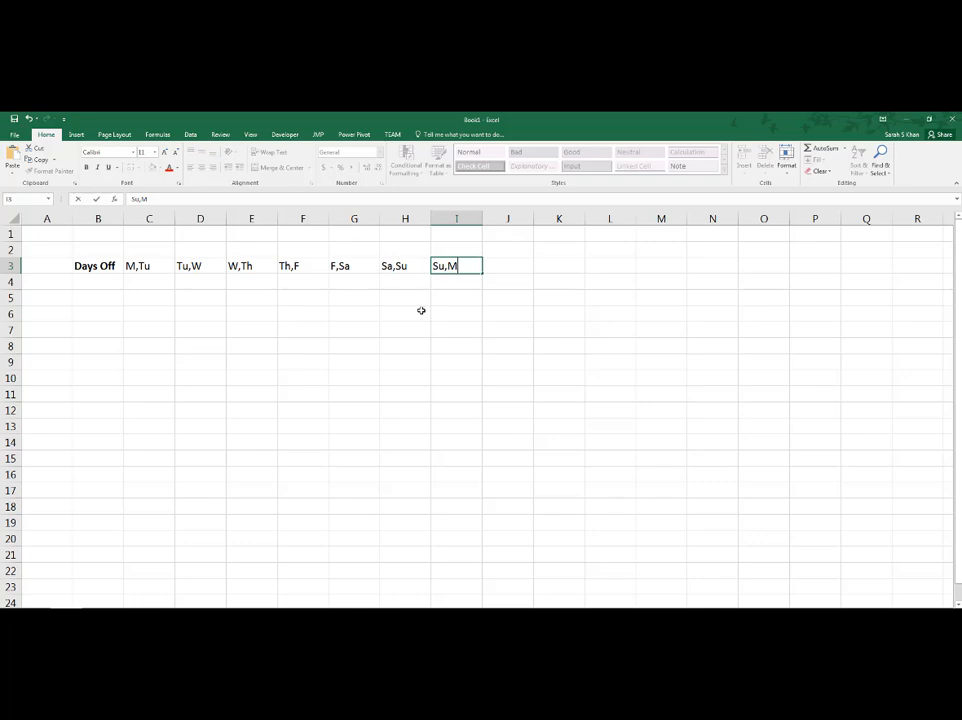
pyautogui.press('Return')
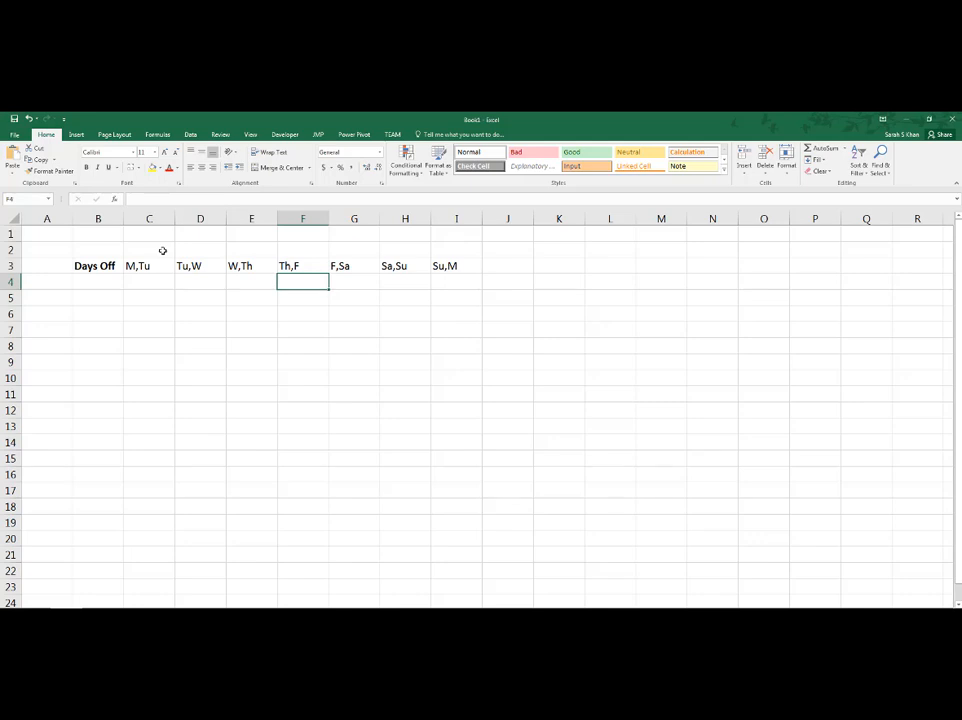
# - Merge and center cells C2:I2 above the day pairs and enter the heading "Morning Shift"
pyautogui.moveTo(162, 251); pyautogui.dragTo(434, 250)
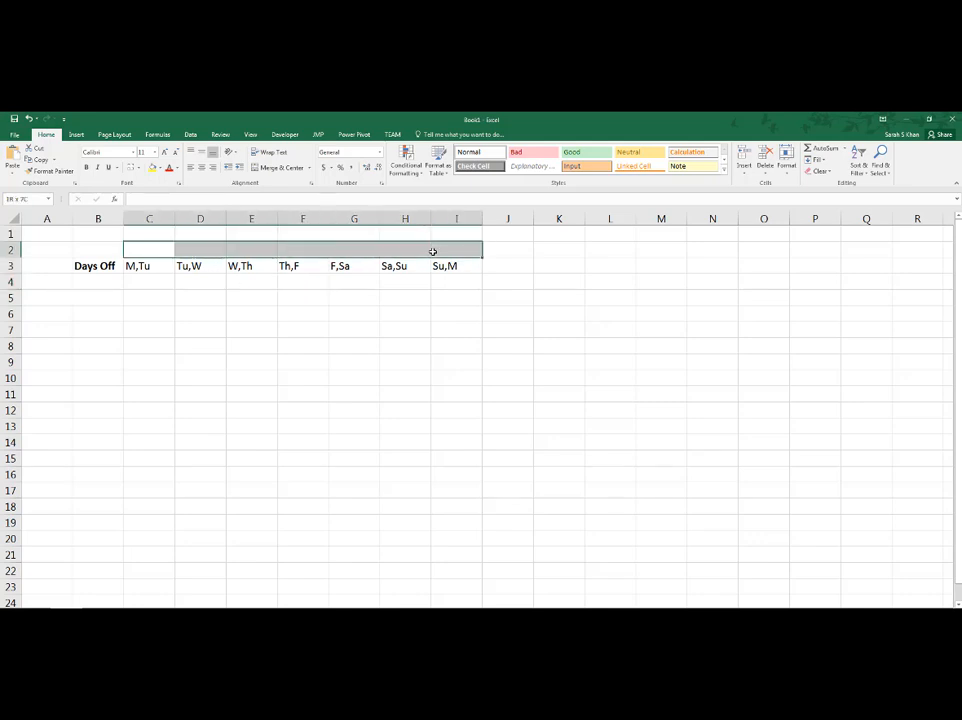
pyautogui.click(281, 167)
pyautogui.write('Morn')
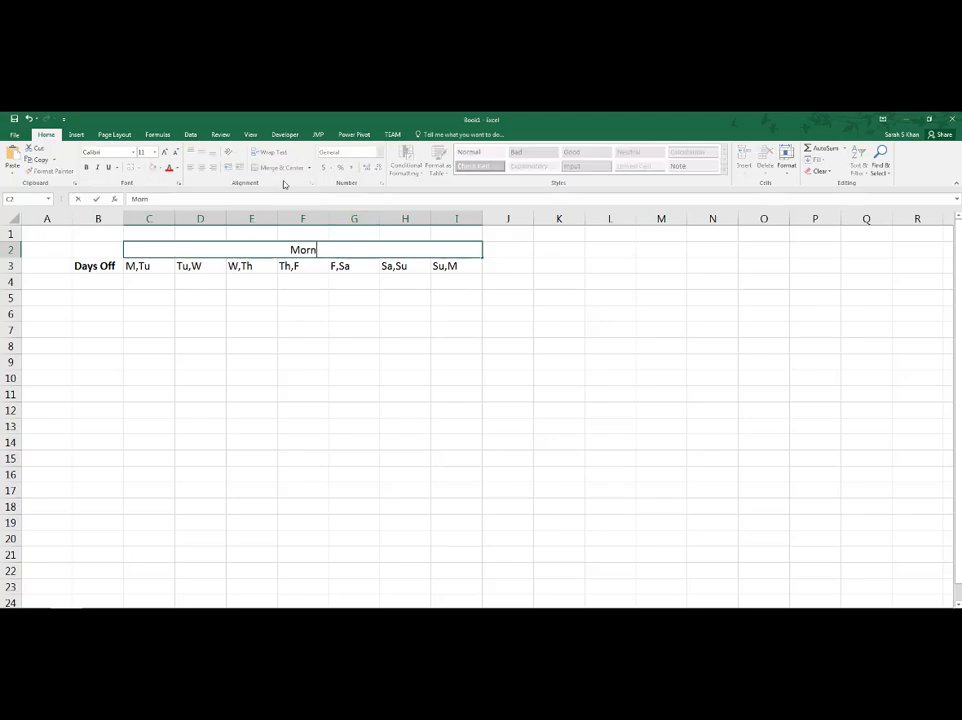
pyautogui.write('ing Shift')
pyautogui.click(270, 330)
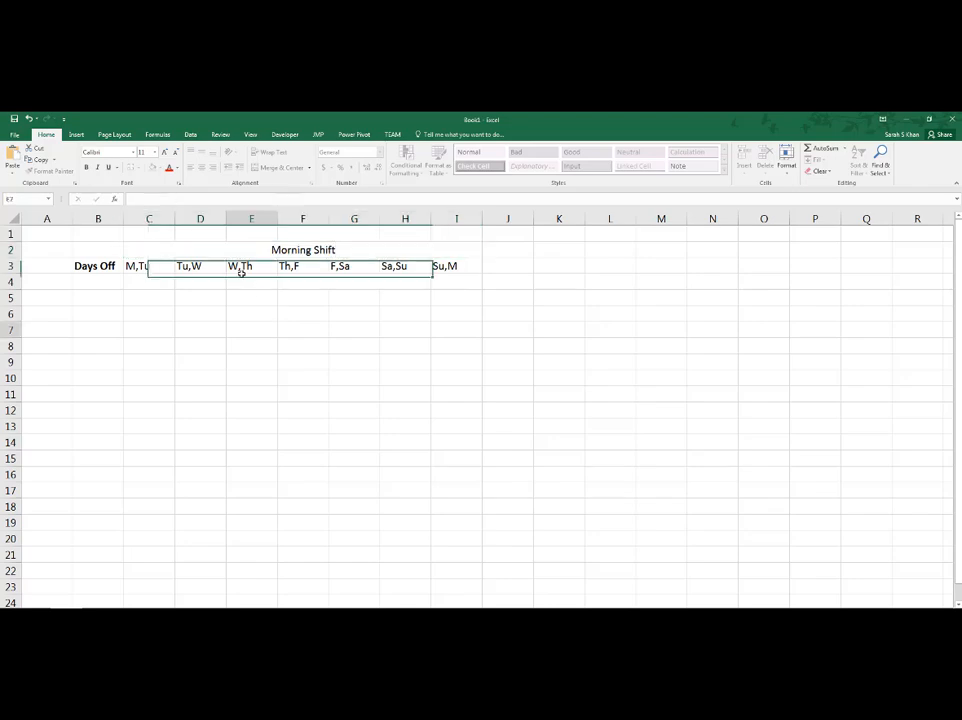
# - Make the Morning Shift heading and its day pairs in C2:I3 bold and horizontally centered
pyautogui.moveTo(215, 249); pyautogui.dragTo(349, 264)
pyautogui.hotkey('ctrl', 'b')
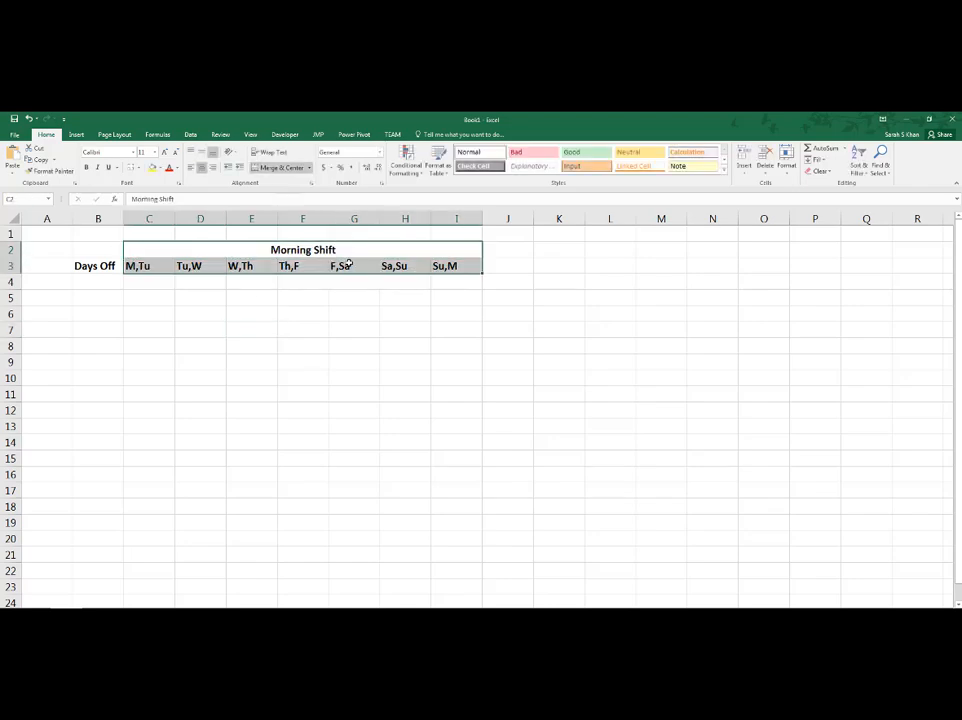
pyautogui.click(201, 167)
pyautogui.click(201, 167)
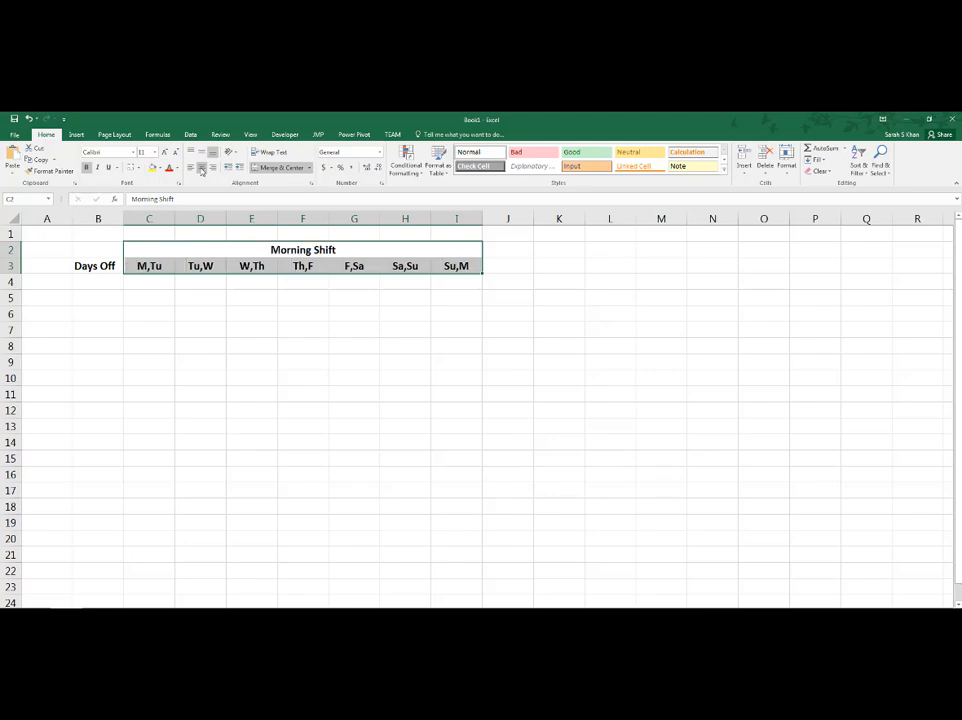
pyautogui.click(526, 314)
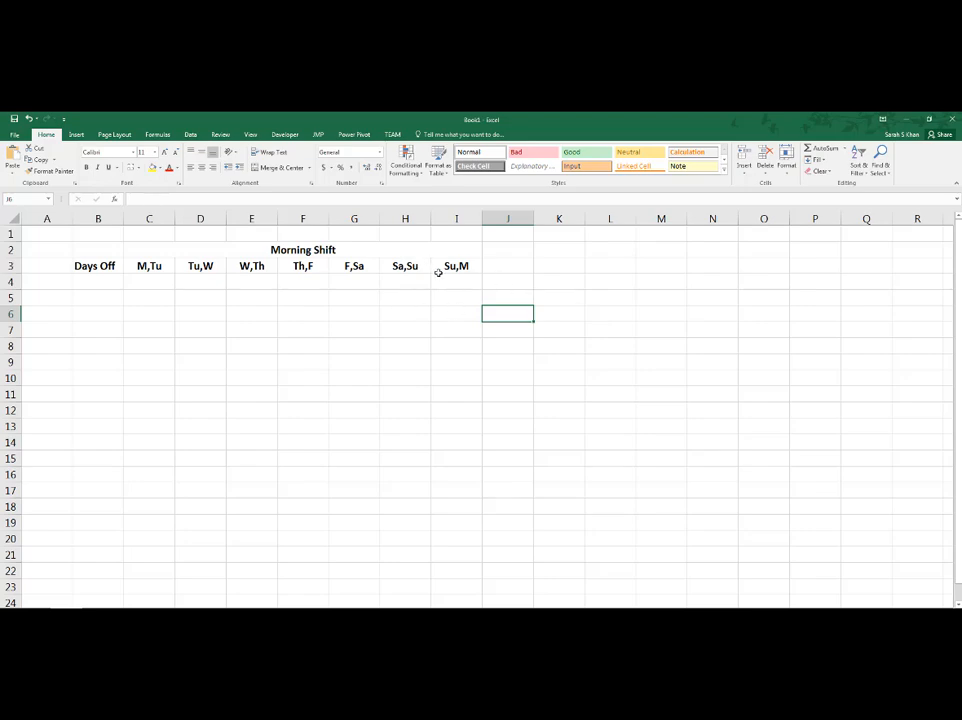
# - Copy the seven day pairs from C3:I3 into the adjacent cells J3:P3
pyautogui.moveTo(150, 268); pyautogui.dragTo(441, 266)
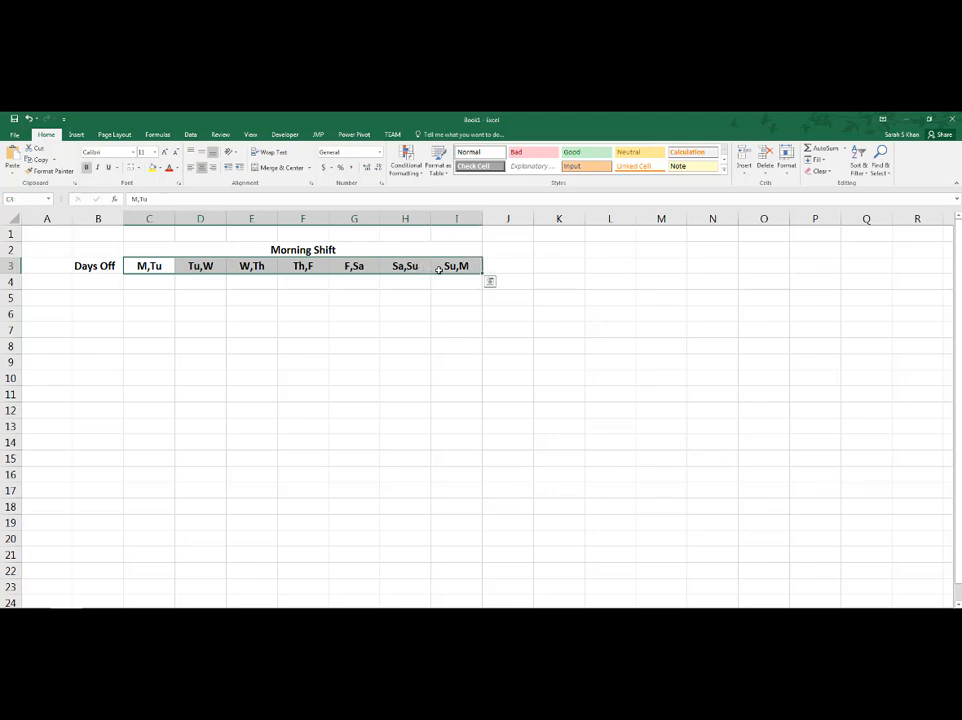
pyautogui.hotkey('ctrl', 'c')
pyautogui.click(528, 268)
pyautogui.hotkey('ctrl', 'v')
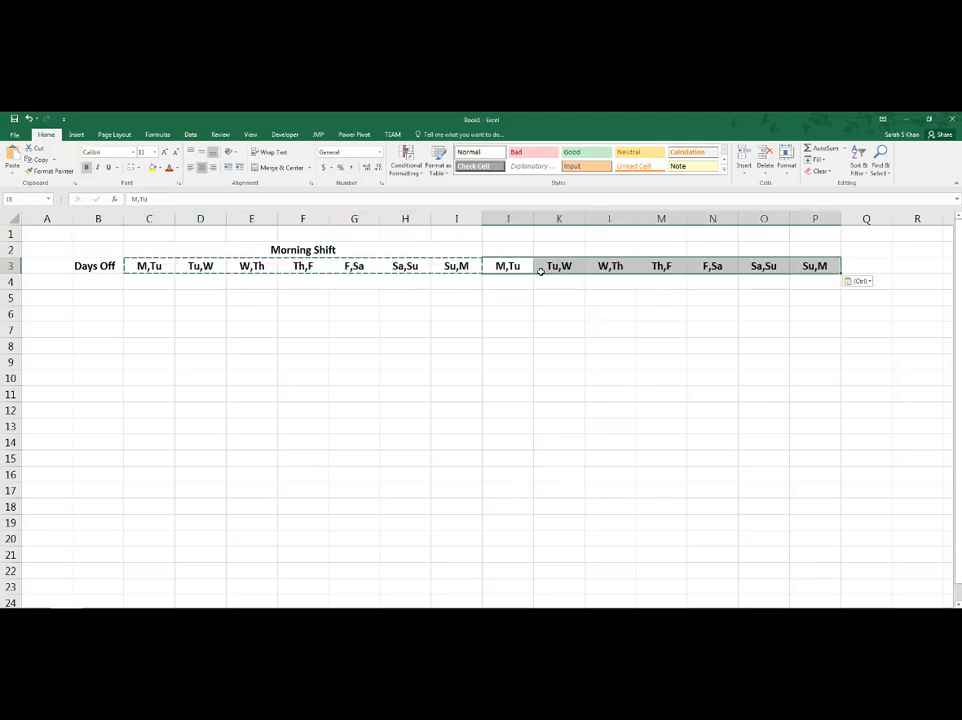
# - Merge and center cells J2:P2 and enter the bold heading "Afternoon Shift"
pyautogui.moveTo(518, 250); pyautogui.dragTo(815, 252)
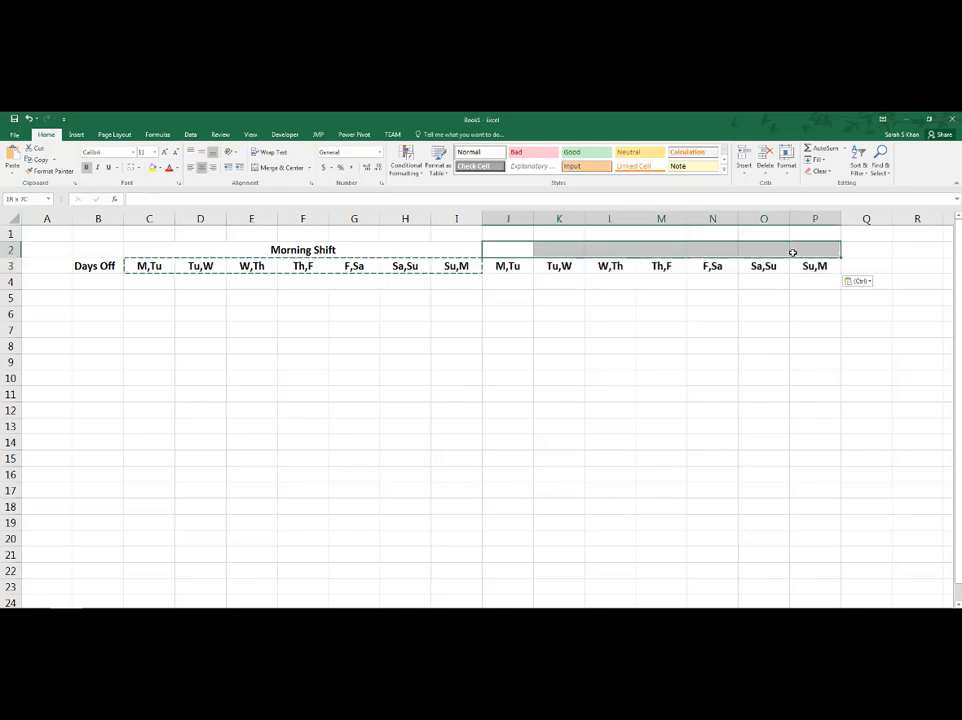
pyautogui.click(283, 167)
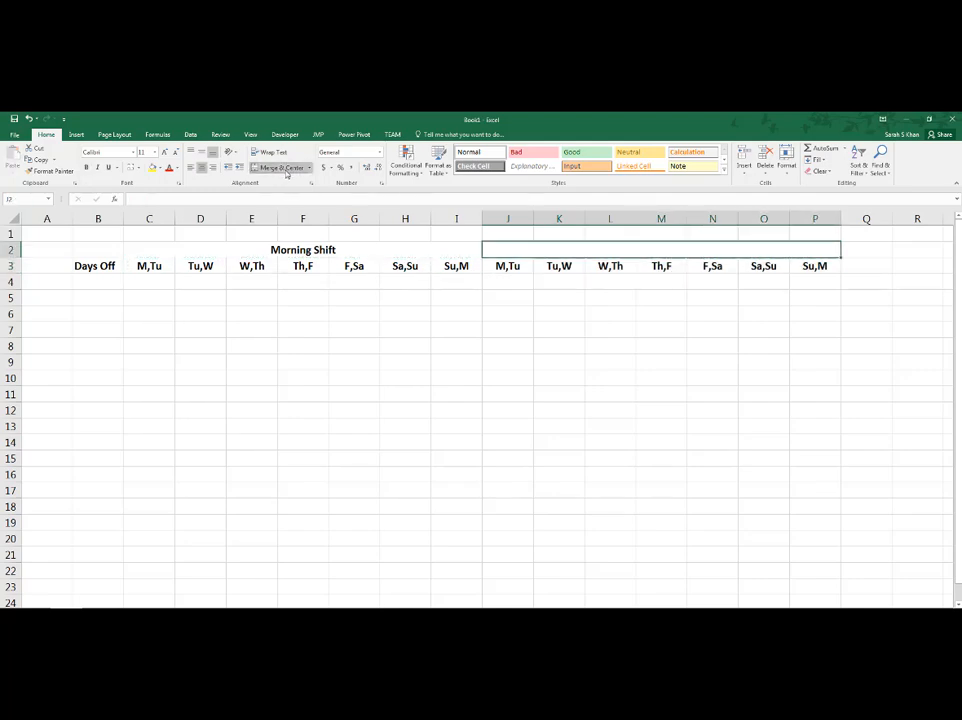
pyautogui.write('Afternoon')
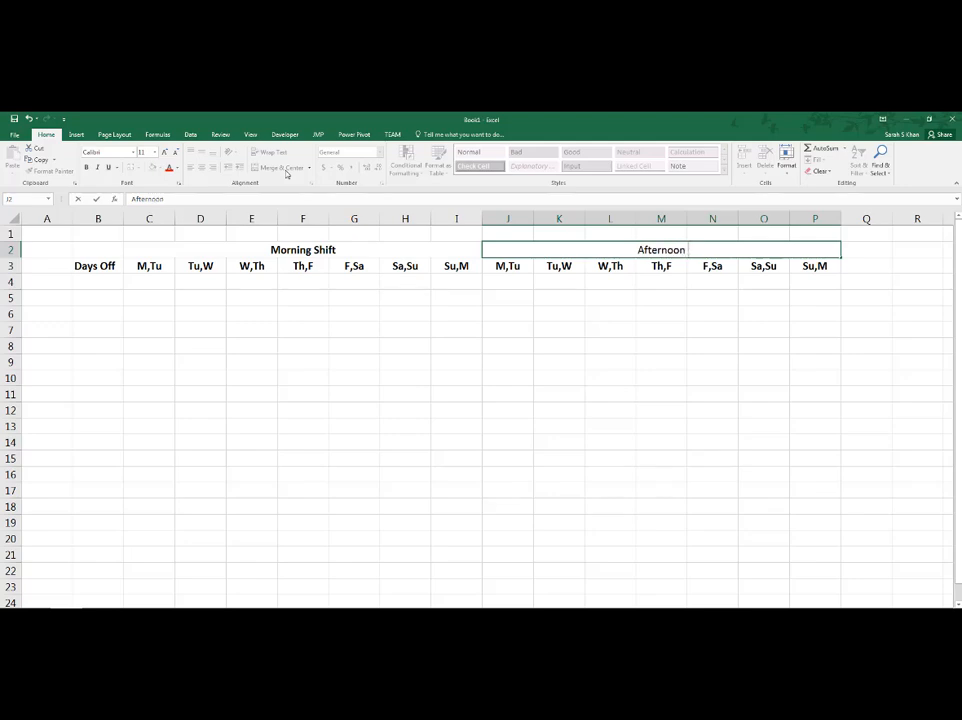
pyautogui.write(' Shift')
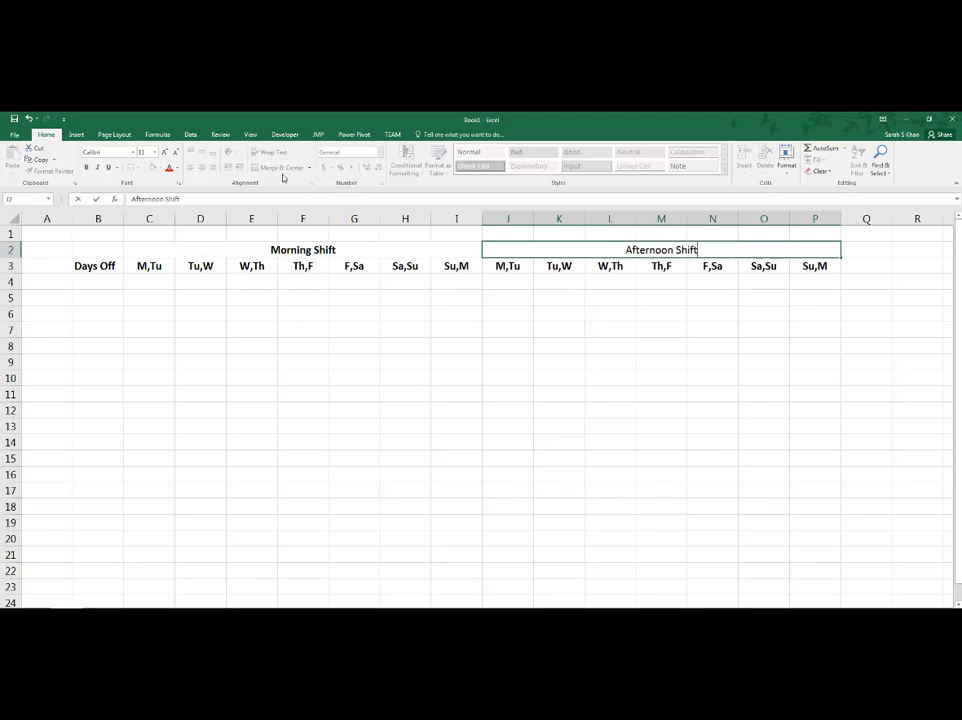
pyautogui.click(455, 412)
pyautogui.click(694, 252)
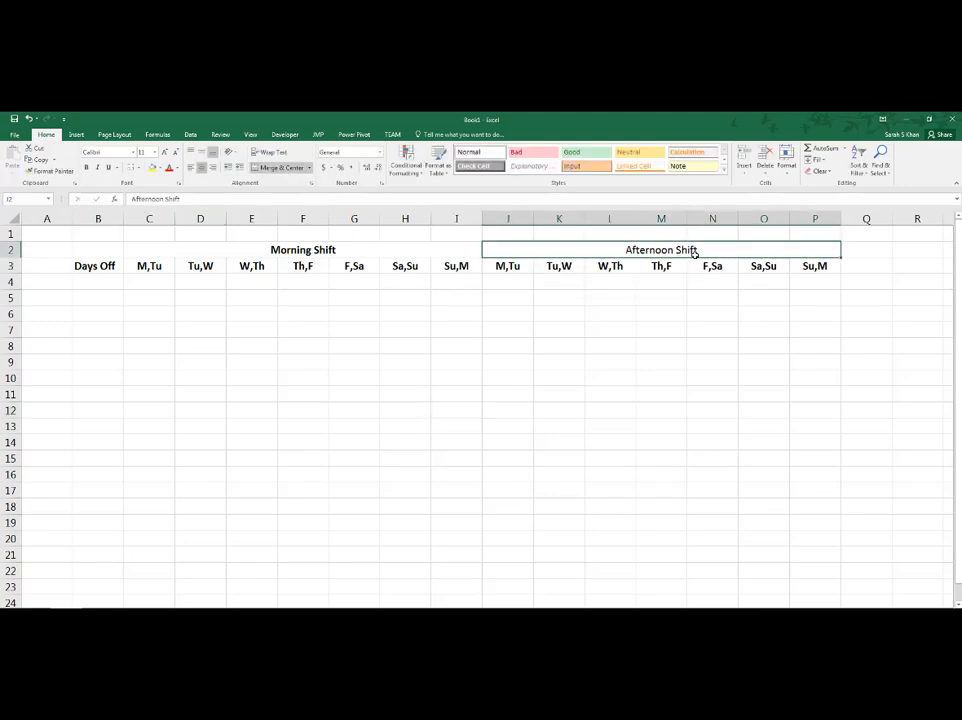
pyautogui.hotkey('ctrl', 'b')
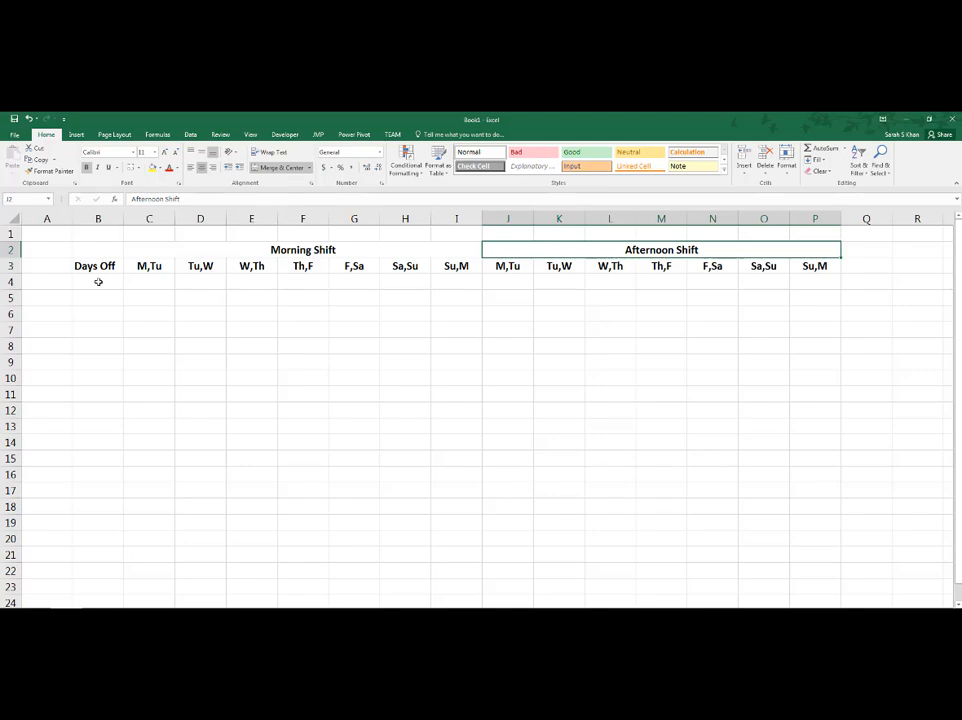
# - Enter the row label "No. of Employees" in cell B4 and widen column B to fit it
pyautogui.click(98, 282)
pyautogui.write('No.')
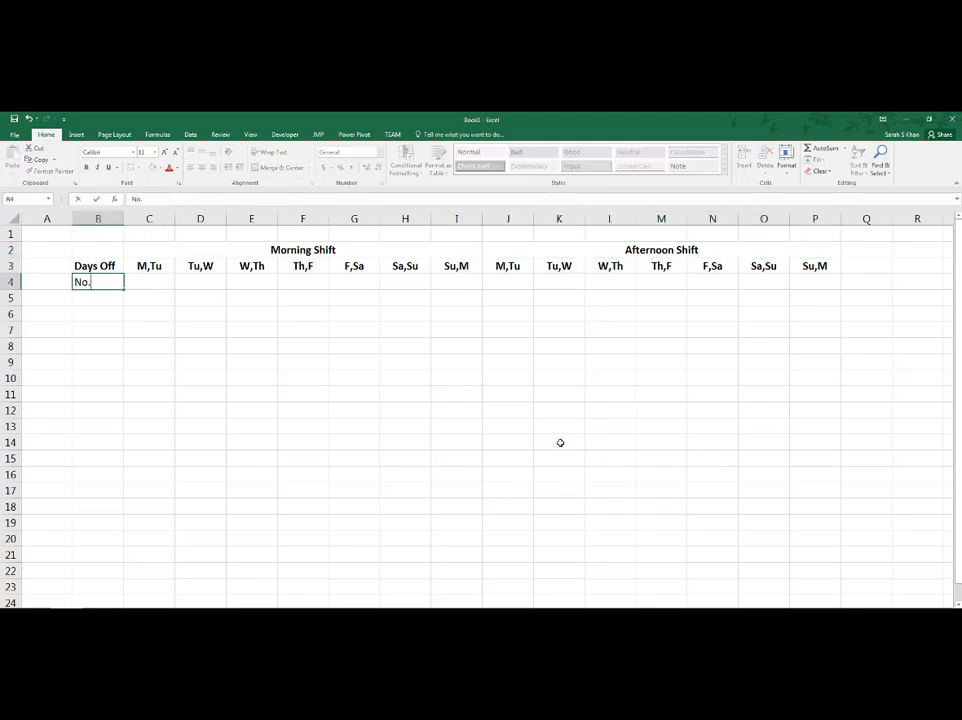
pyautogui.write('of Employees')
pyautogui.click(191, 281)
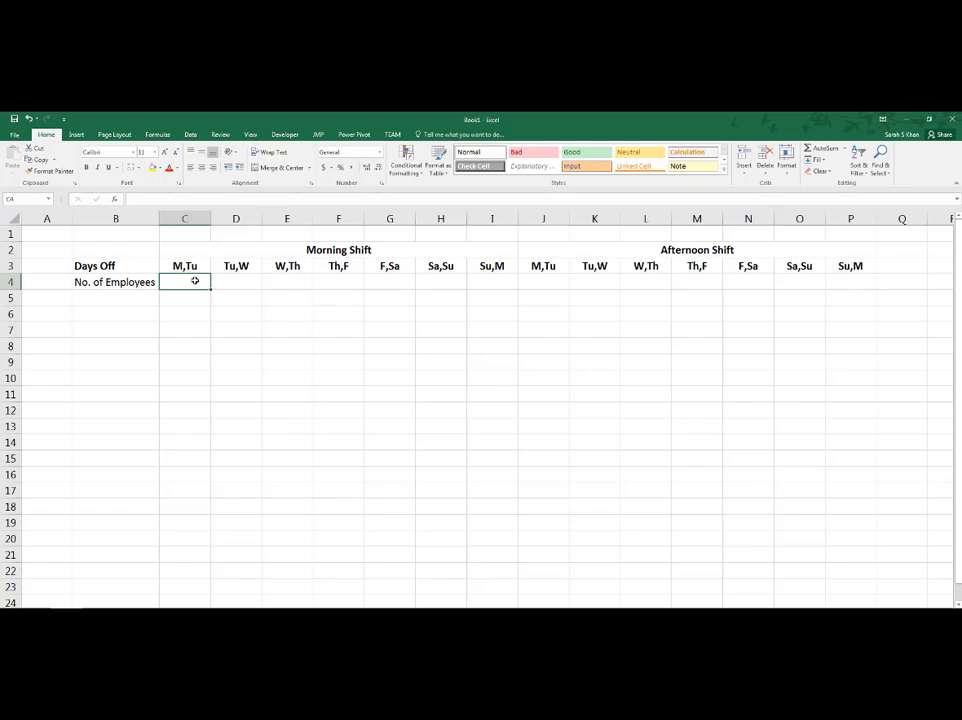
# - Fill the employee-count cells C4:P4 with yellow
pyautogui.moveTo(195, 279); pyautogui.dragTo(863, 288)
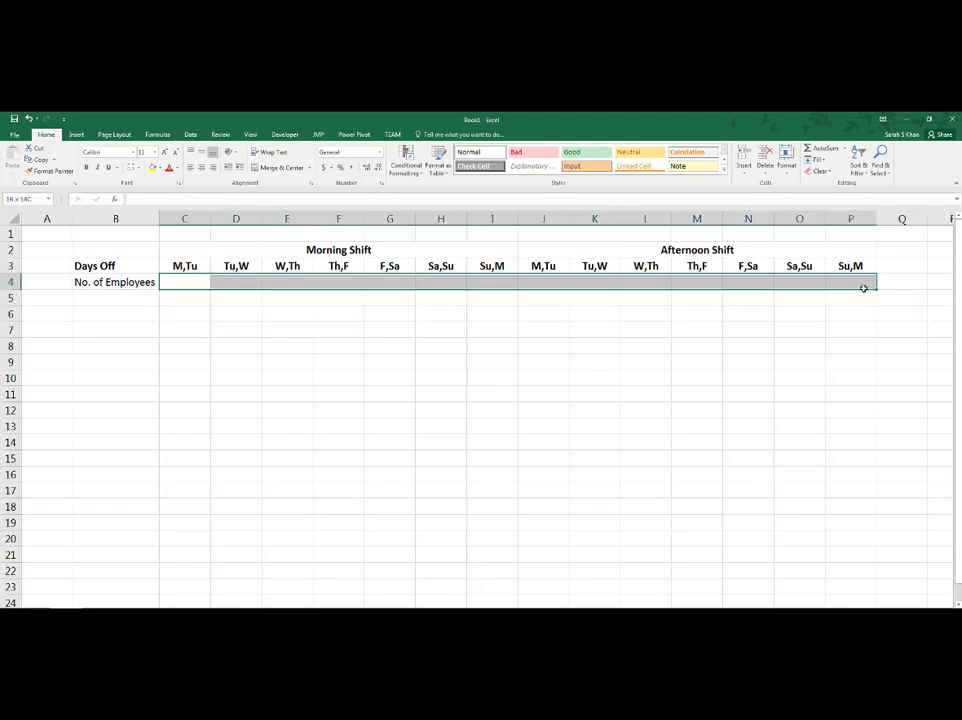
pyautogui.click(153, 170)
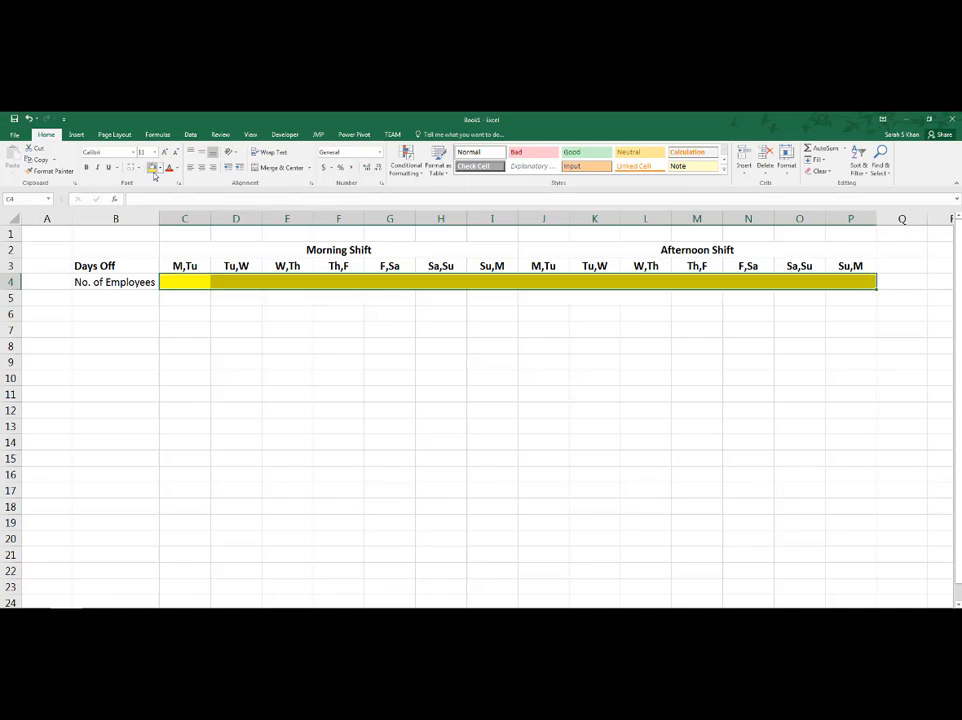
# - Enter the row label "Wage" in cell B5 and make the labels in B4:B5 bold
pyautogui.click(107, 297)
pyautogui.write('Wage')
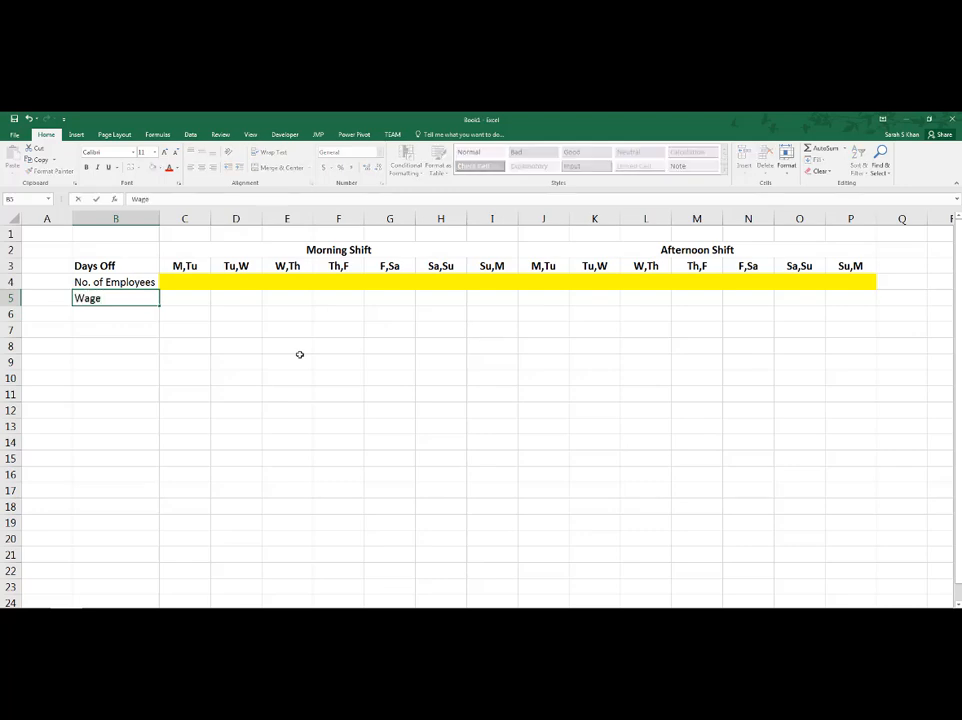
pyautogui.press('Return')
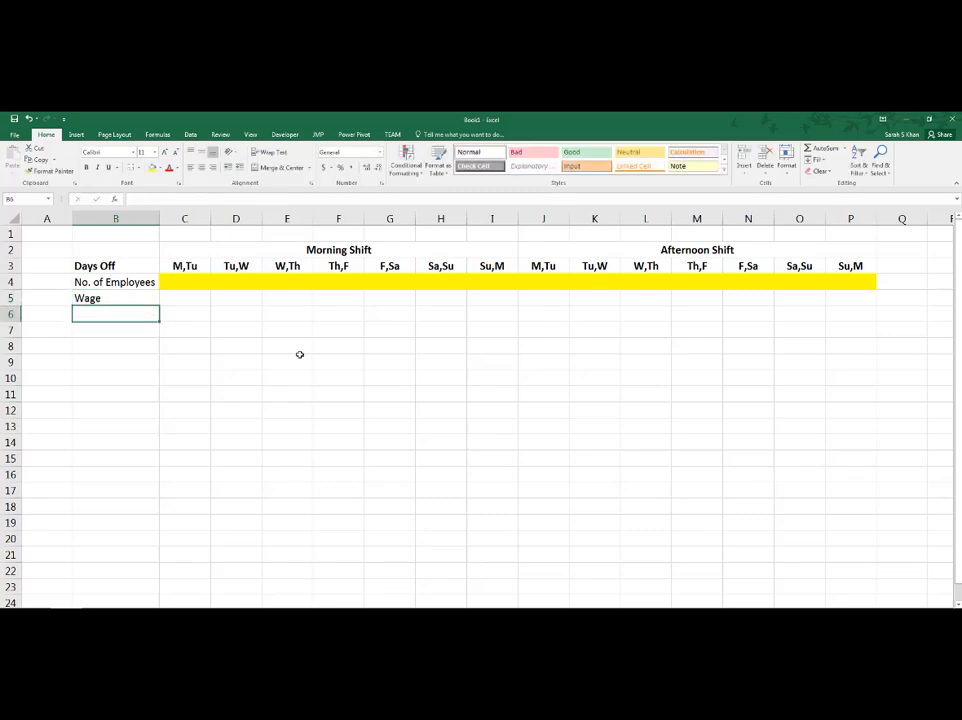
pyautogui.moveTo(118, 284); pyautogui.dragTo(121, 291)
pyautogui.hotkey('ctrl', 'b')
# - Apply the Accounting format to cell C5 and enter a wage of 560 in each of C5, D5 and E5
pyautogui.click(189, 296)
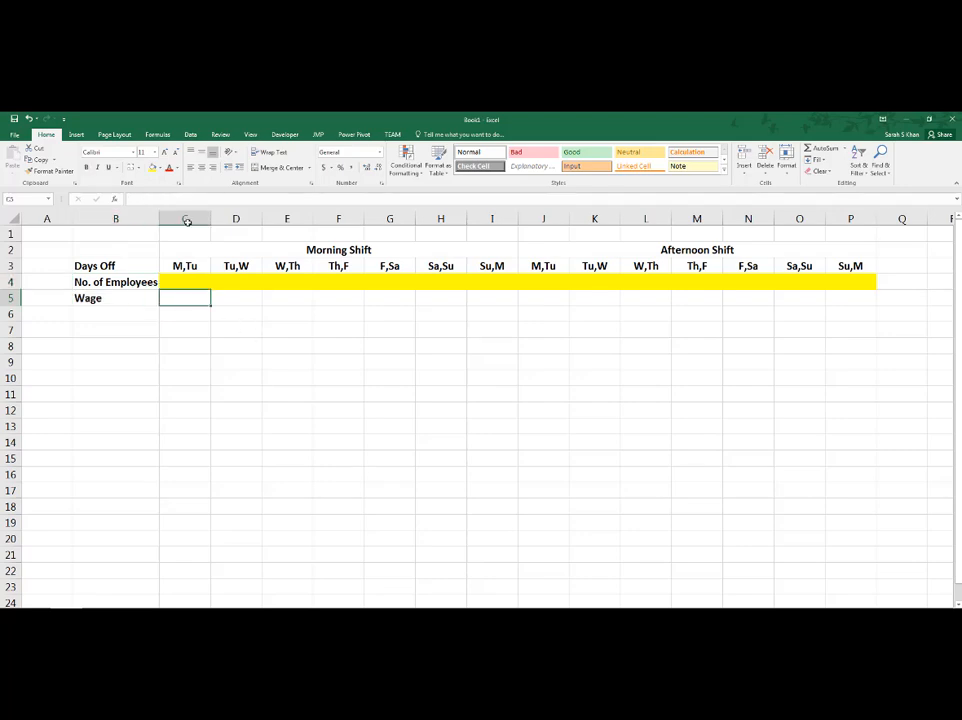
pyautogui.click(323, 168)
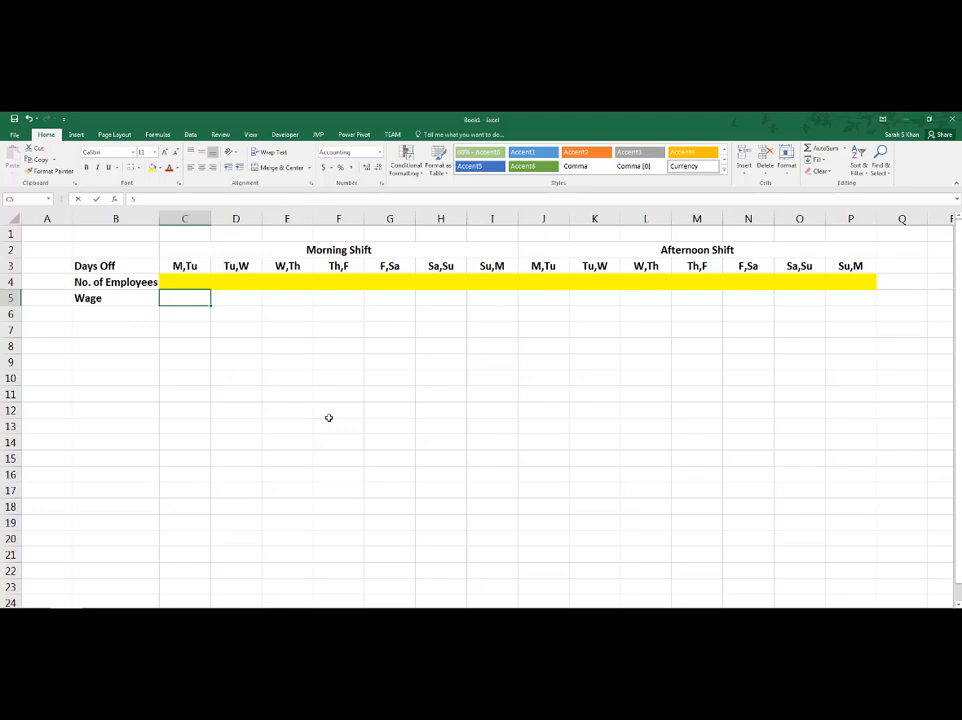
pyautogui.write('560')
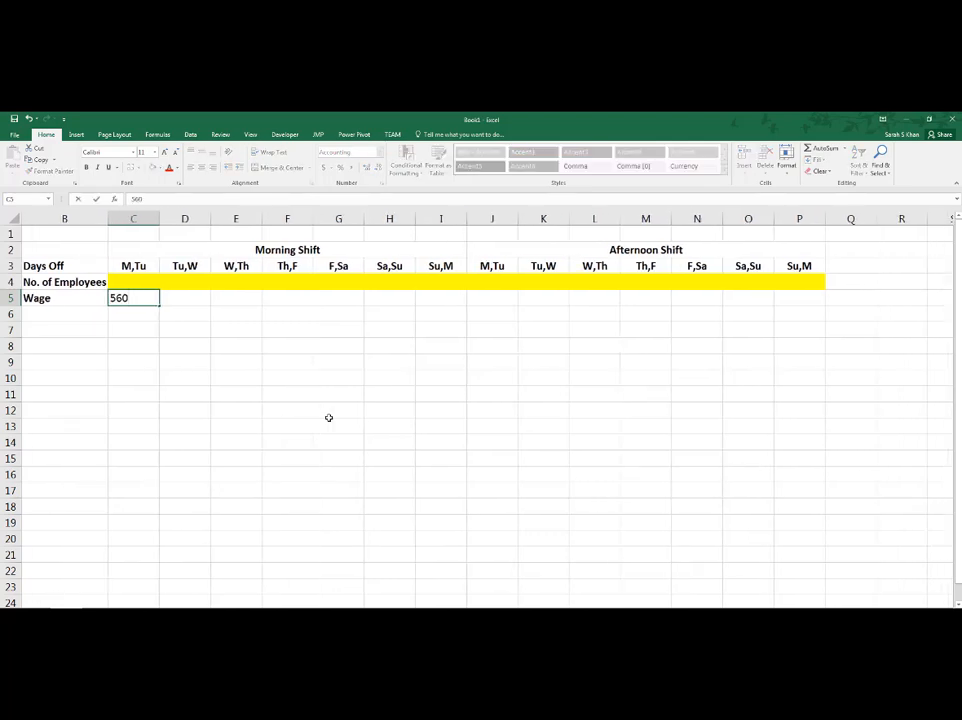
pyautogui.press('Tab')
pyautogui.write('560')
pyautogui.press('Tab')
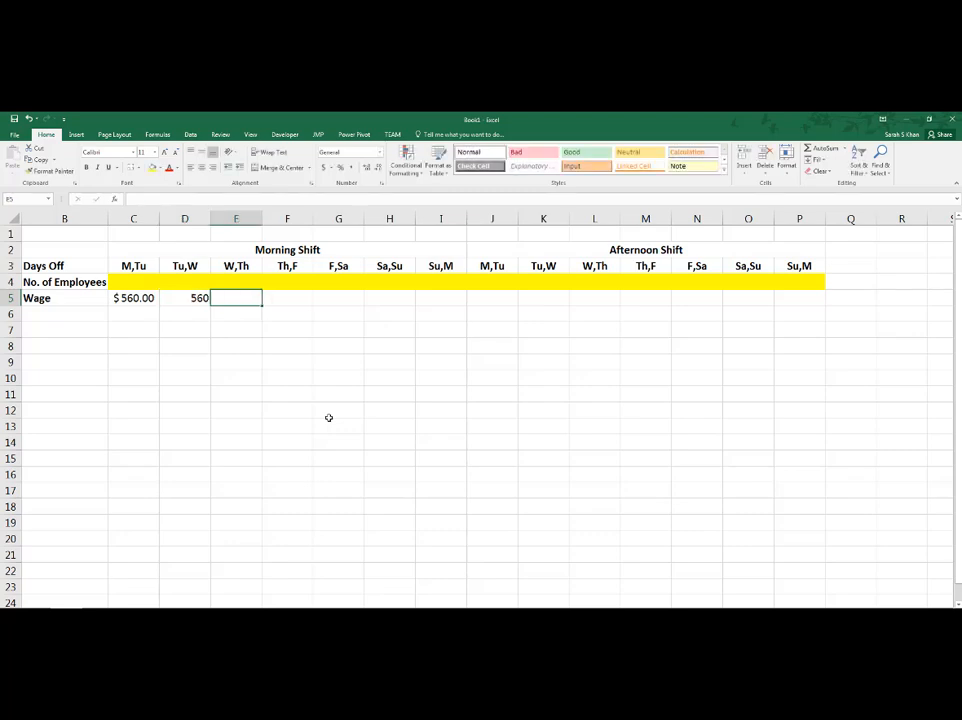
pyautogui.write('560')
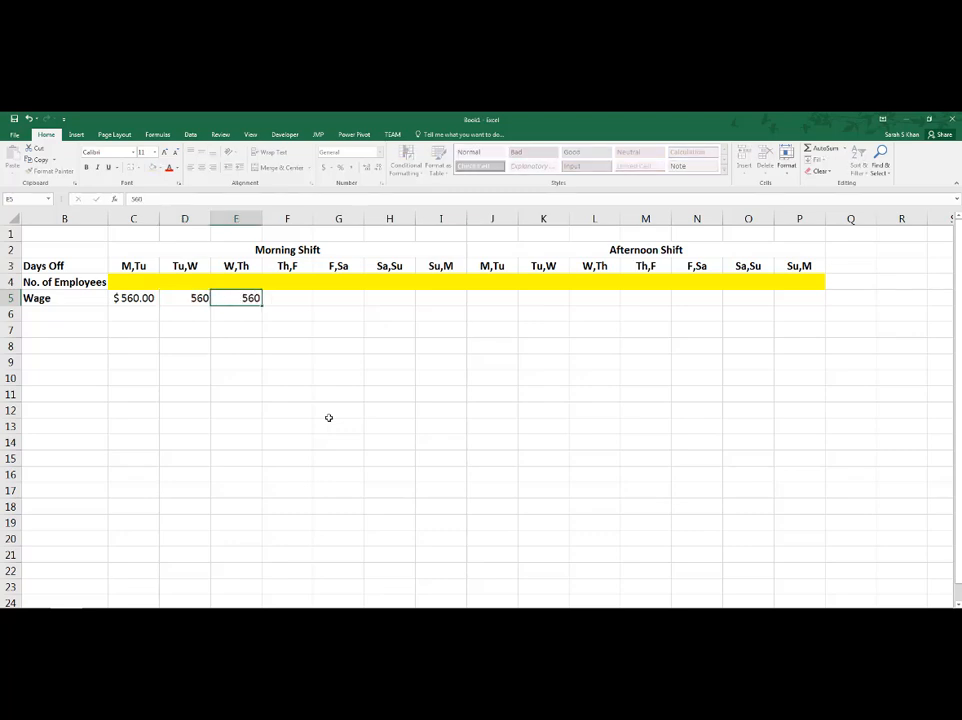
pyautogui.press('Tab')
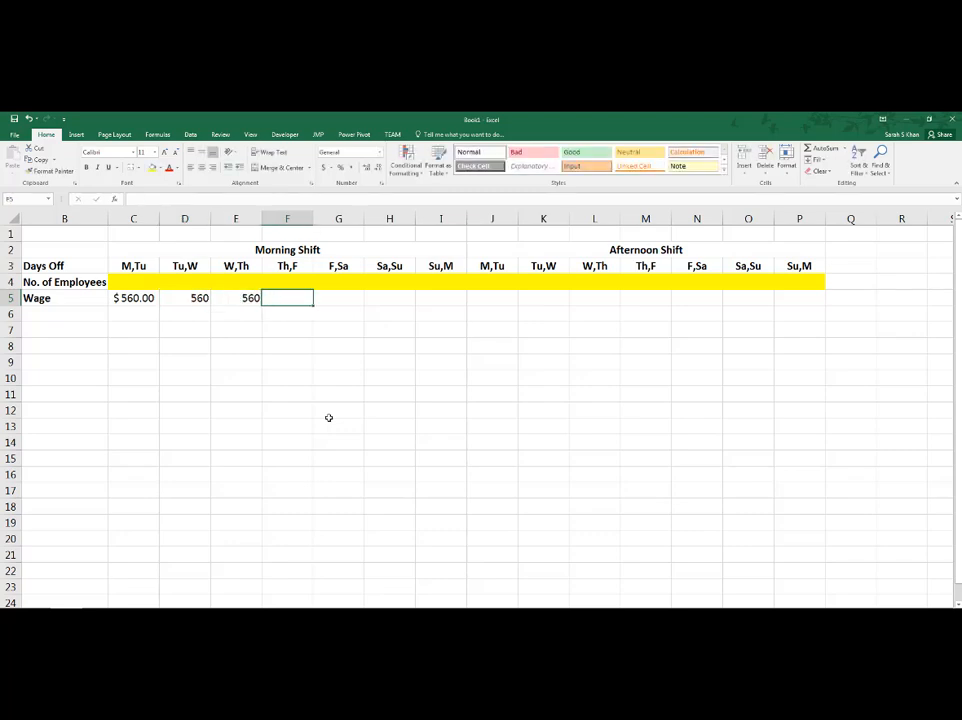
# - Enter the remaining morning-shift wages 520, 520, 480 and 520 in cells F5 to I5
pyautogui.write('520')
pyautogui.press('Tab')
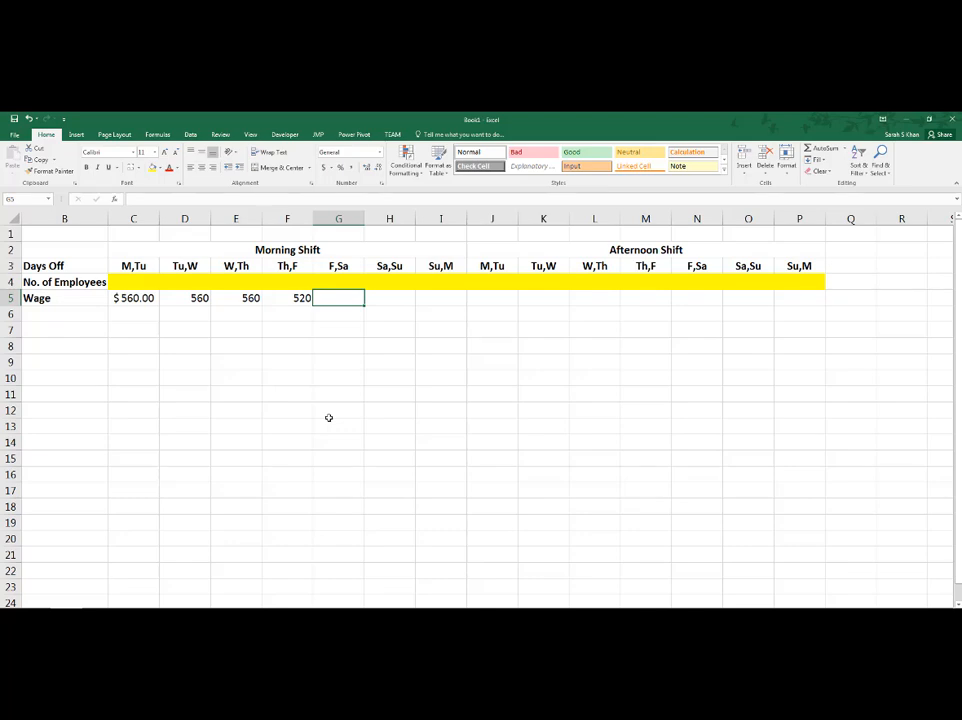
pyautogui.write('520')
pyautogui.press('Tab')
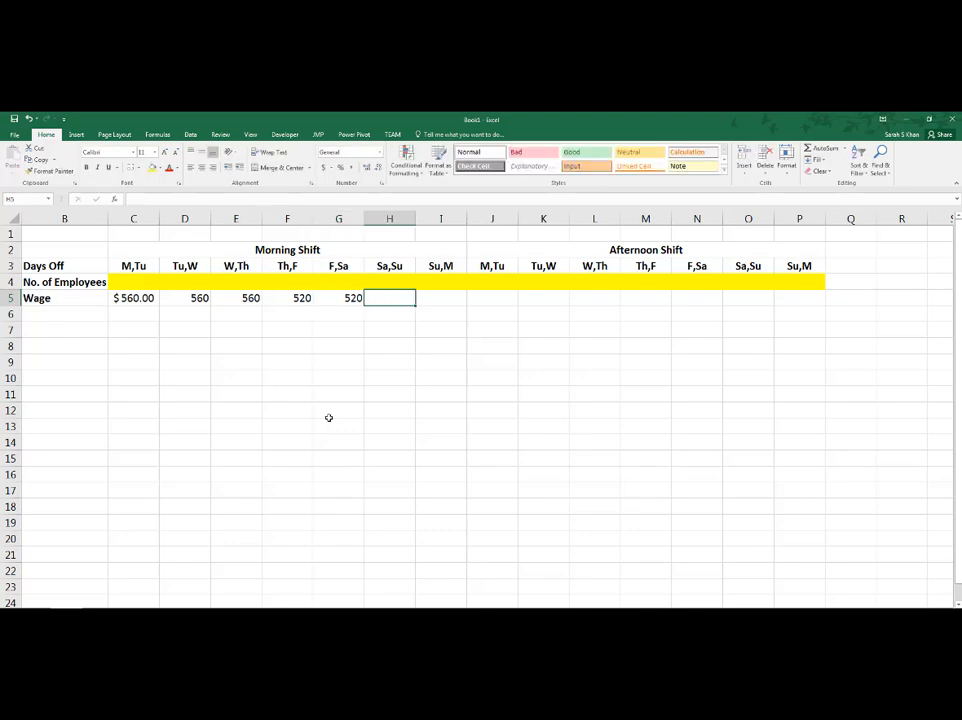
pyautogui.write('480')
pyautogui.press('Tab')
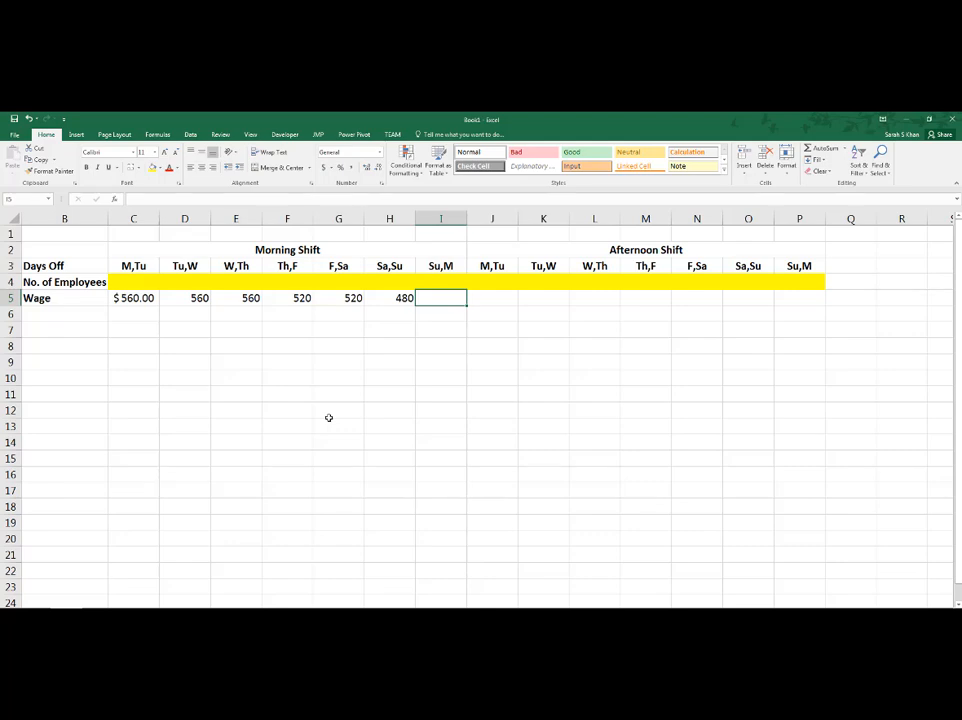
pyautogui.write('520')
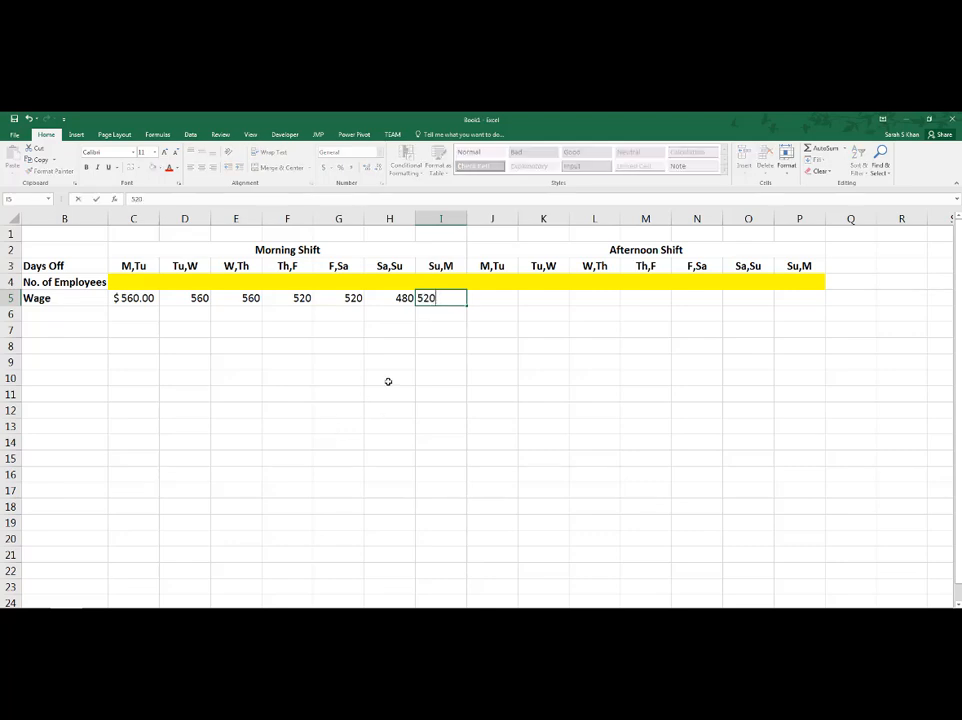
pyautogui.click(388, 381)
# - Apply the Accounting dollar format to the morning wages C5:I5 and copy them to the afternoon-shift cells J5:P5
pyautogui.moveTo(137, 298); pyautogui.dragTo(436, 298)
pyautogui.click(324, 167)
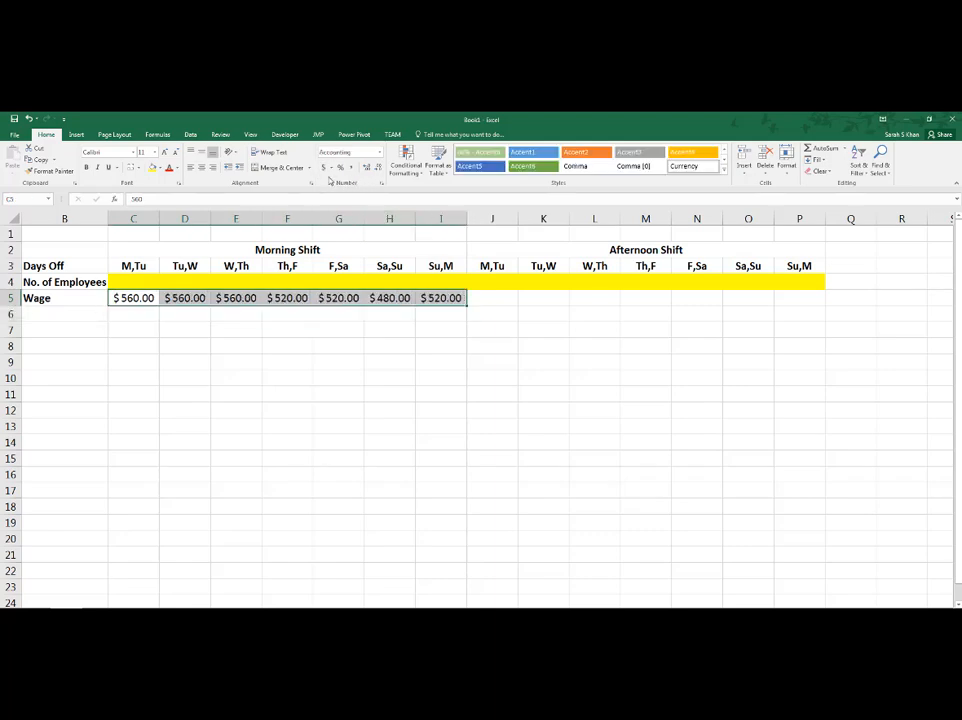
pyautogui.hotkey('ctrl', 'c')
pyautogui.click(498, 300)
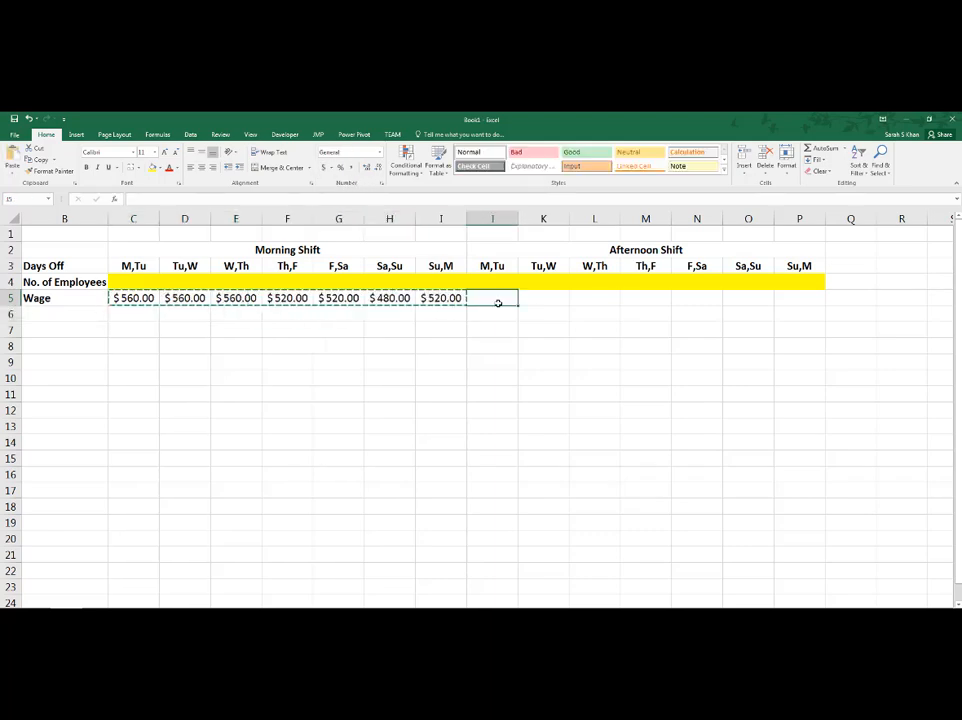
pyautogui.hotkey('ctrl', 'v')
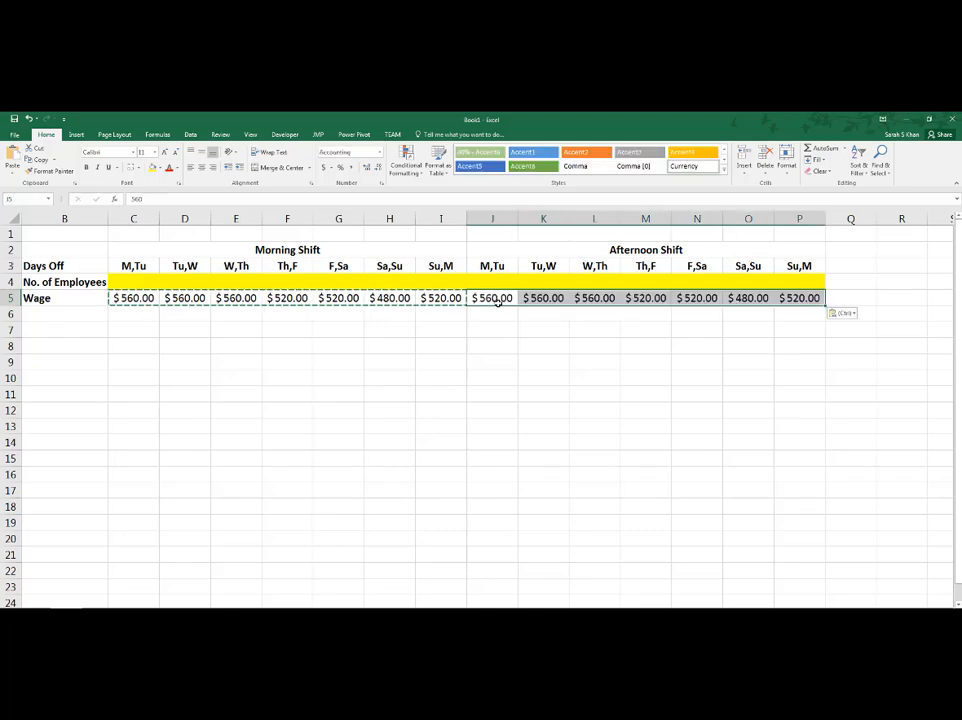
pyautogui.click(574, 390)
pyautogui.press('Escape')
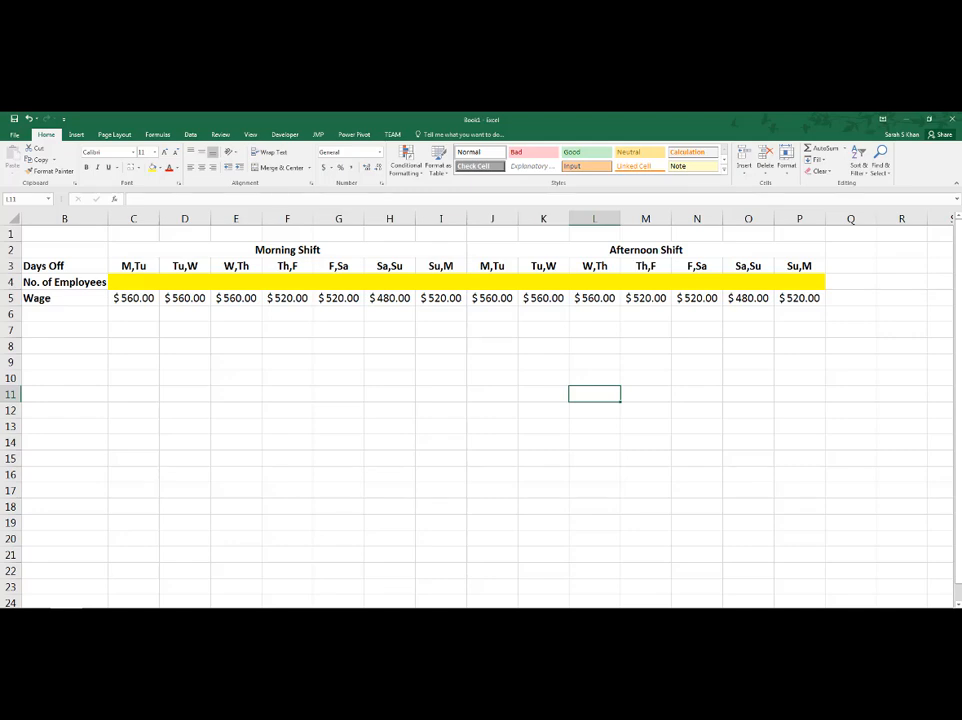
# - Enter "Monday" in B6 and "Tuesday" in B7, and extend the weekday series down to Sunday in B12
pyautogui.hscroll(-1, 480, 400)
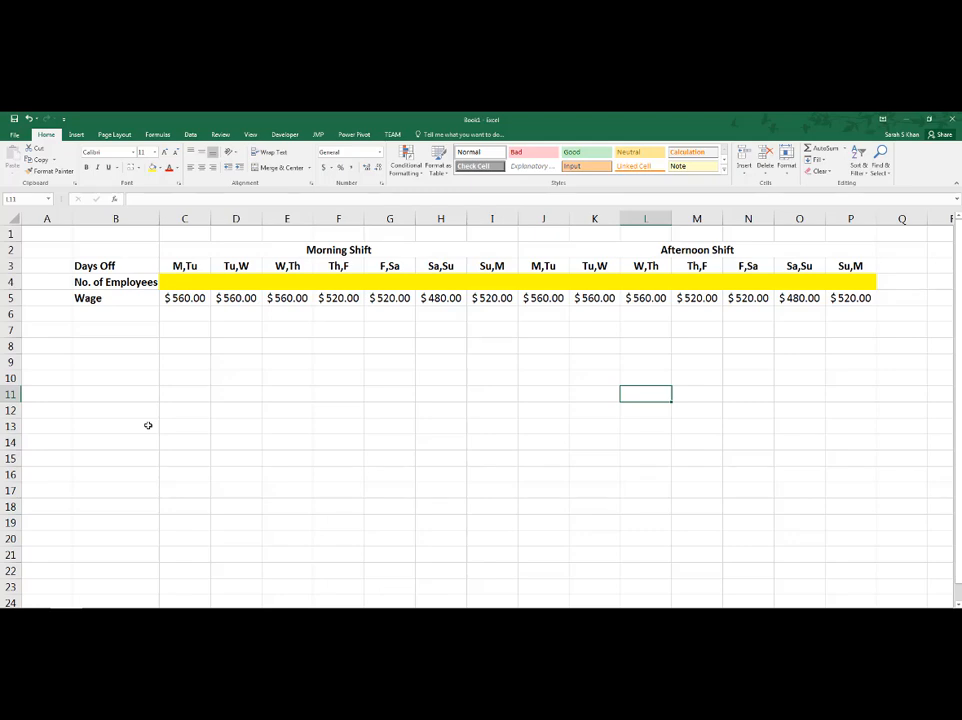
pyautogui.click(105, 315)
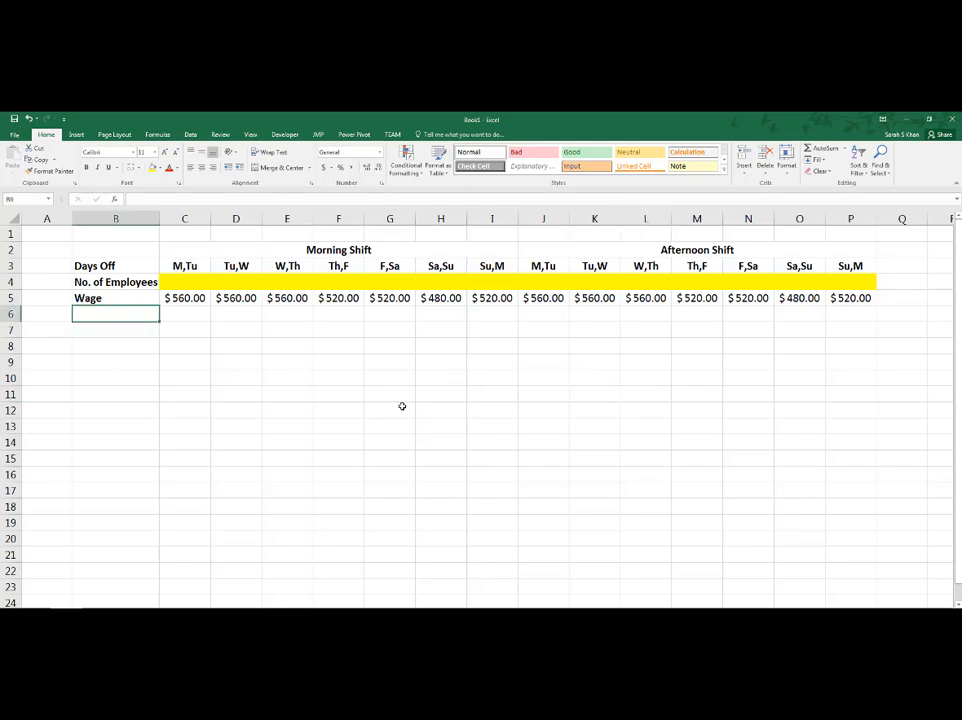
pyautogui.write('Monday')
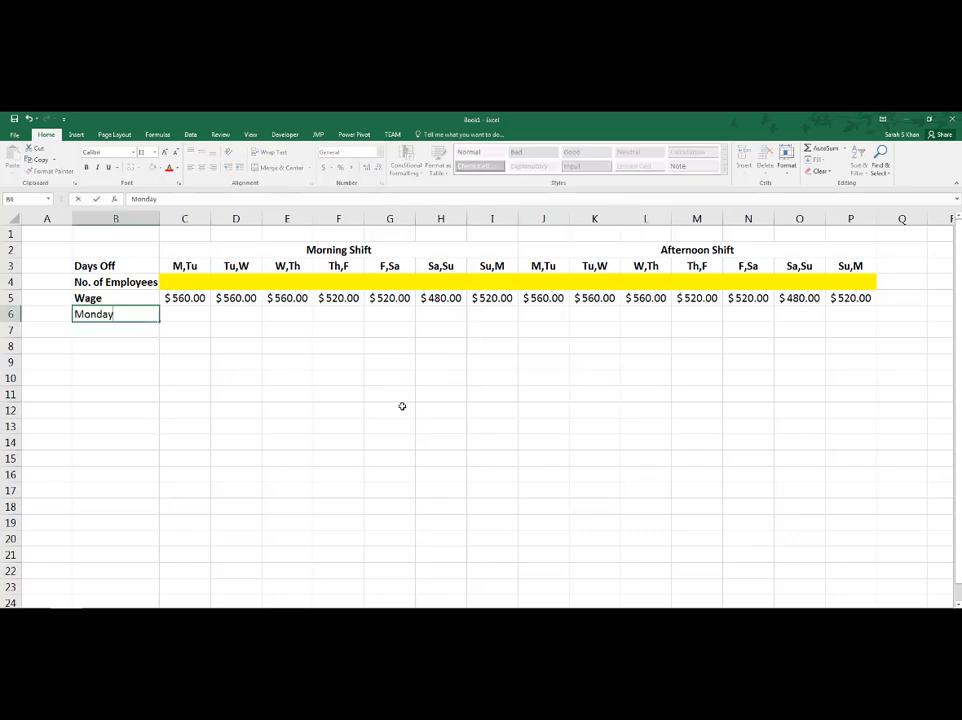
pyautogui.press('Return')
pyautogui.write('Tue')
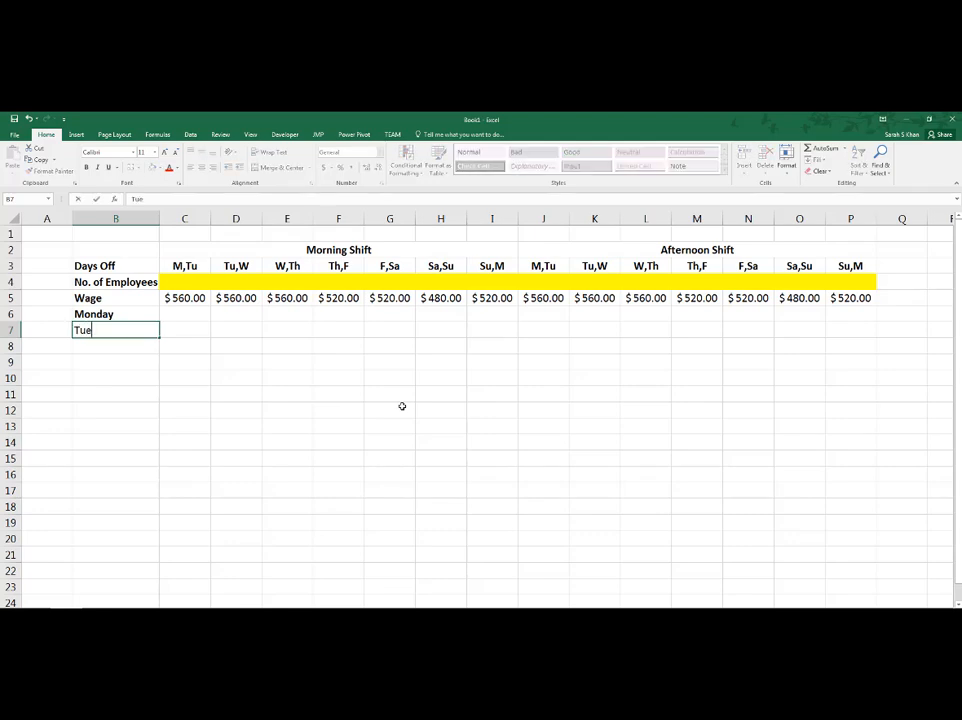
pyautogui.write('sday')
pyautogui.click(145, 382)
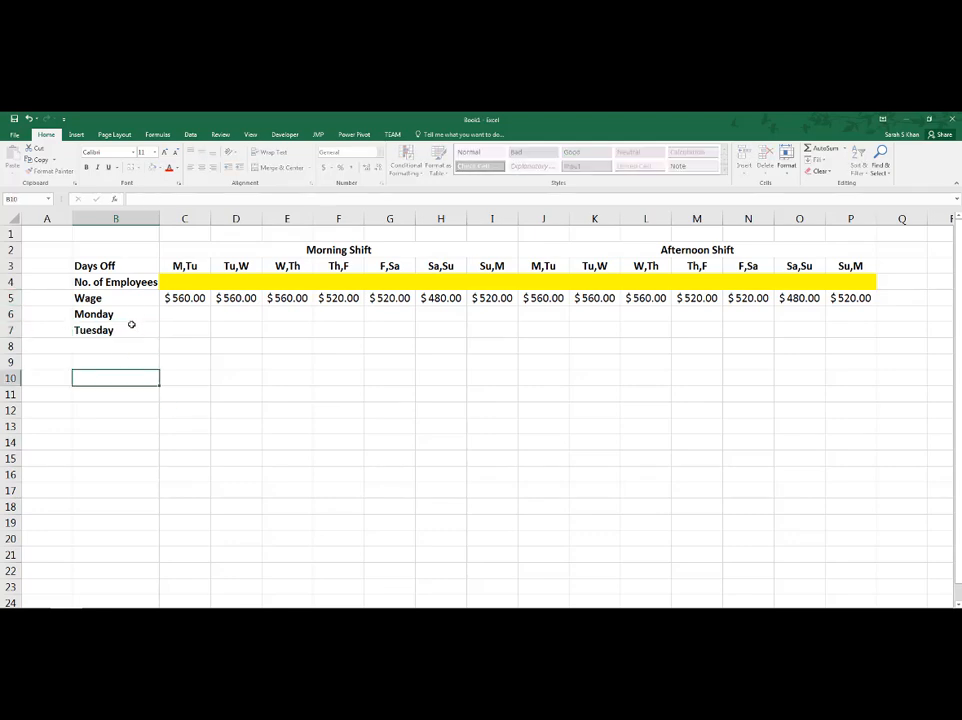
pyautogui.moveTo(129, 314); pyautogui.dragTo(145, 329)
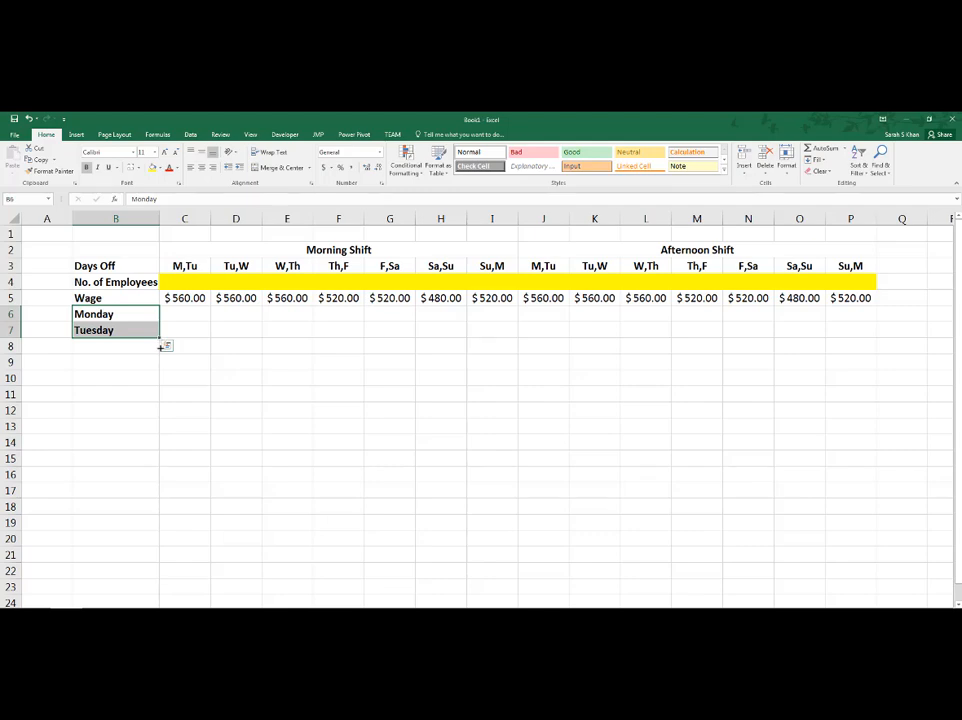
pyautogui.moveTo(160, 339); pyautogui.dragTo(160, 416)
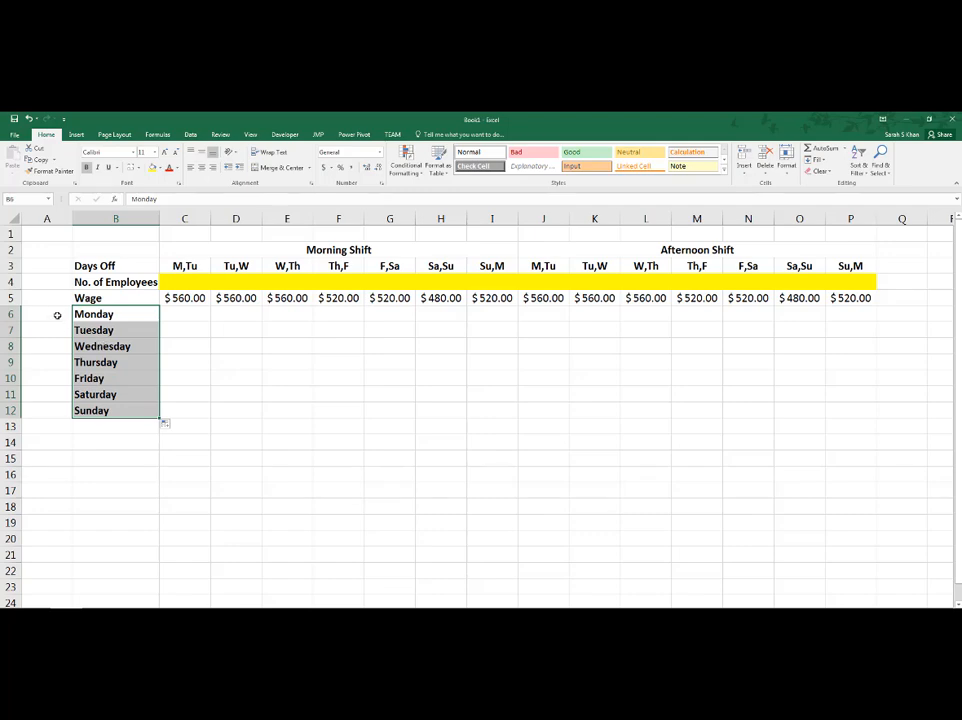
# - Merge and center cells A6:A12 and enter the label "Morning" in bold, aligned to the vertical middle
pyautogui.moveTo(58, 314); pyautogui.dragTo(60, 405)
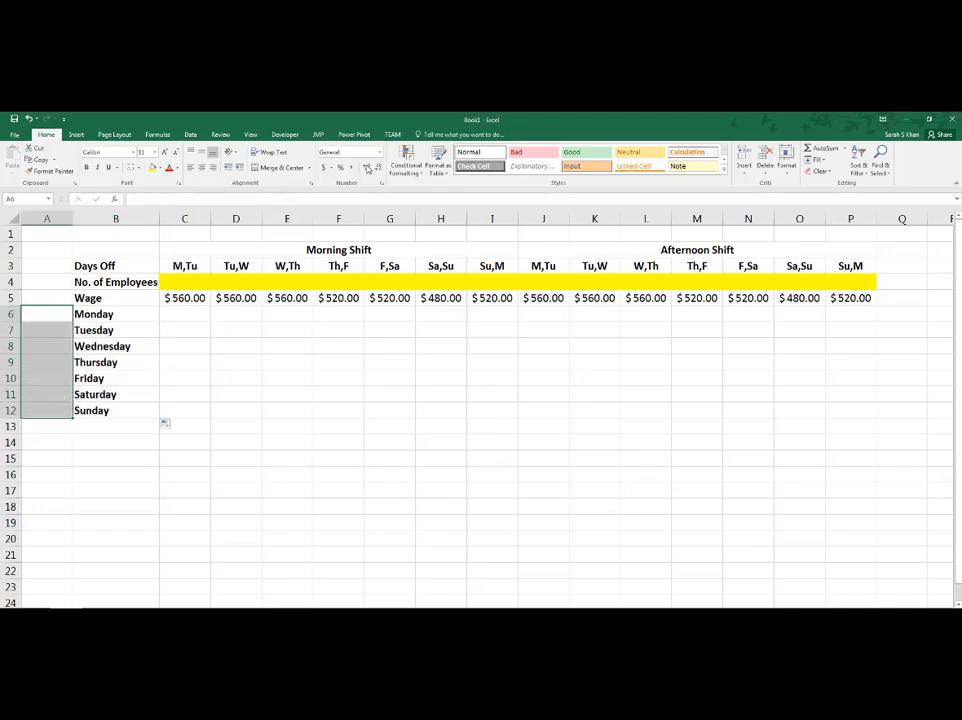
pyautogui.click(284, 168)
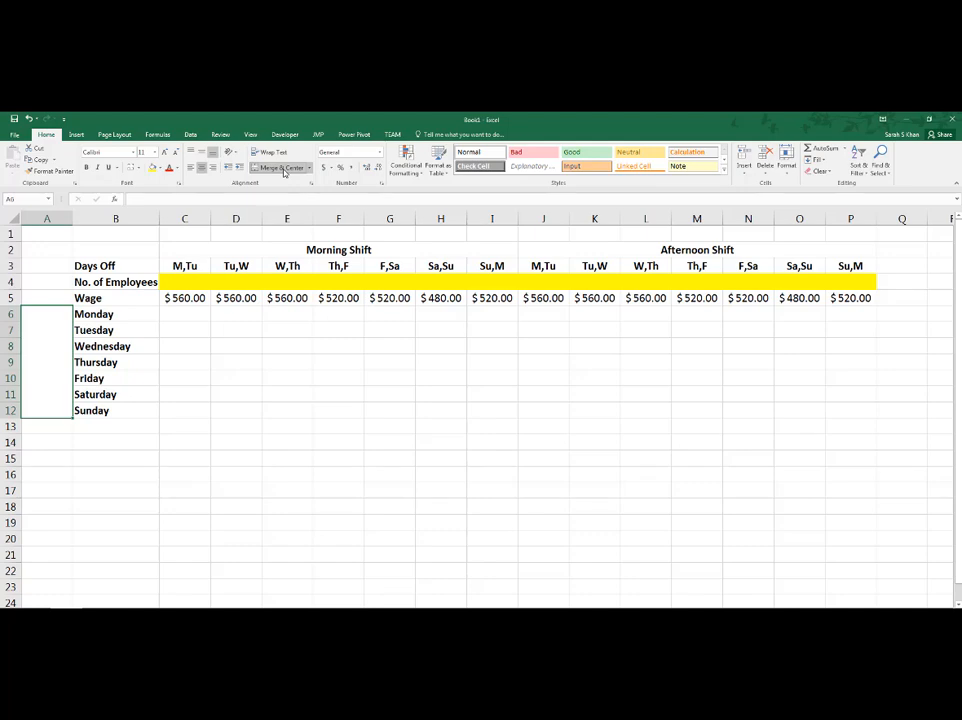
pyautogui.write('Morning')
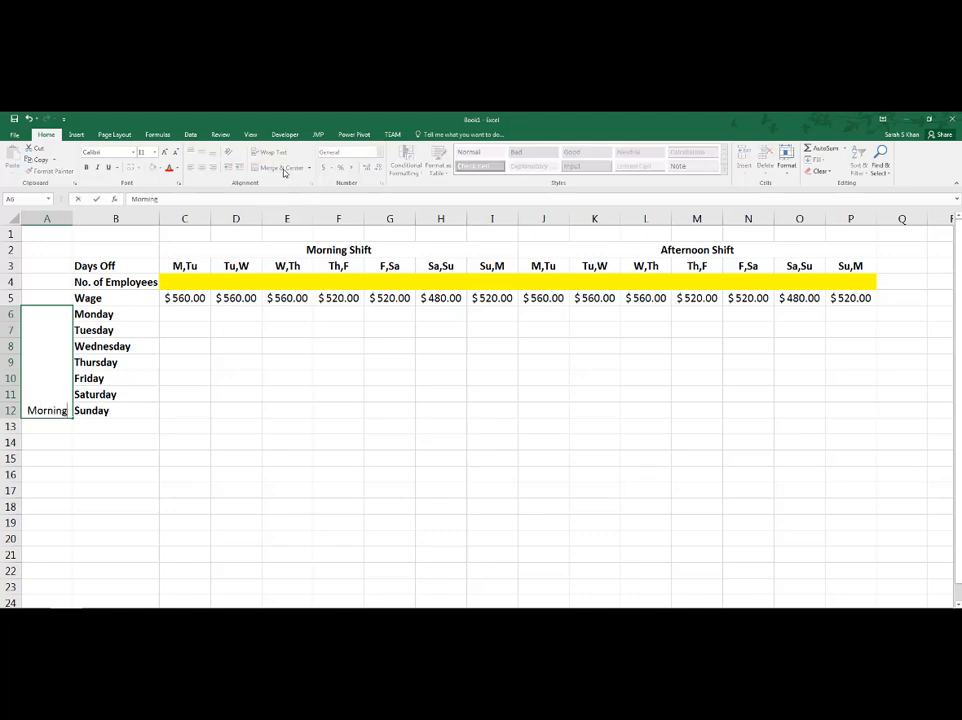
pyautogui.press('Return')
pyautogui.click(64, 334)
pyautogui.click(202, 153)
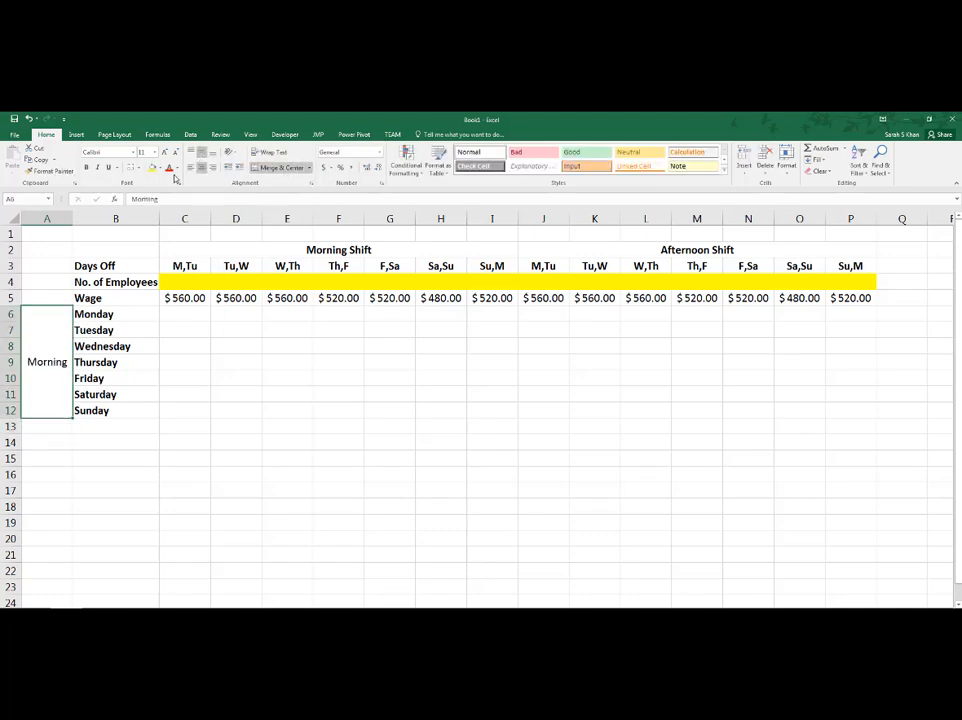
pyautogui.click(87, 169)
# - Copy the seven weekday names from B6:B12 into the cells directly below, B13:B19
pyautogui.click(100, 428)
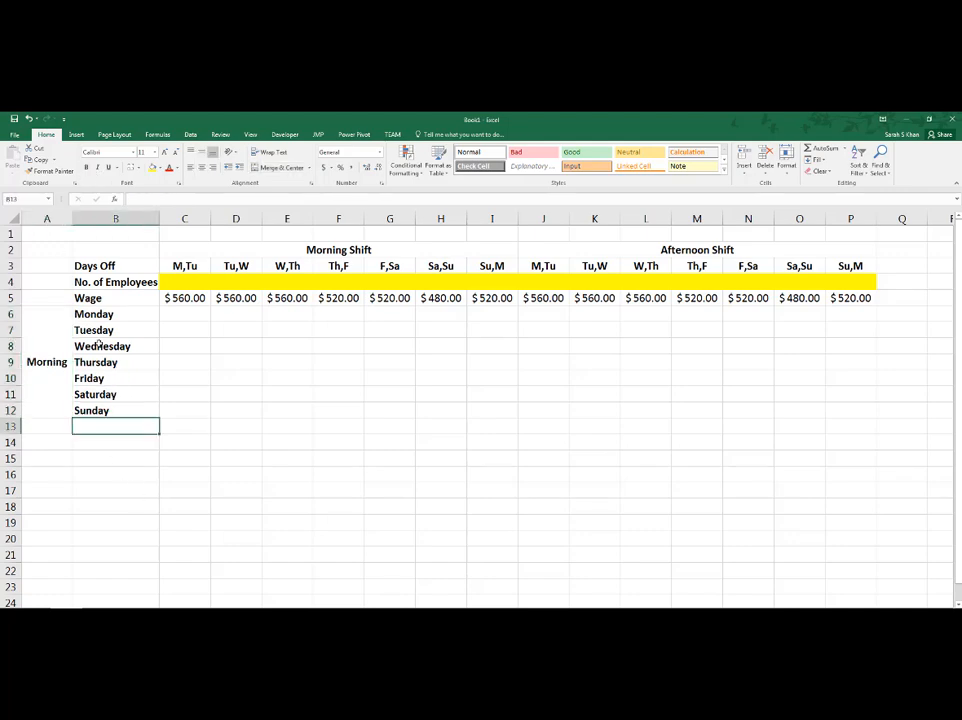
pyautogui.moveTo(95, 316); pyautogui.dragTo(75, 518)
pyautogui.hotkey('ctrl', 'c')
pyautogui.click(103, 427)
pyautogui.hotkey('ctrl', 'v')
# - Merge and center cells A13:A19 and enter the label "Afternoon" in bold, aligned to the vertical middle
pyautogui.click(295, 168)
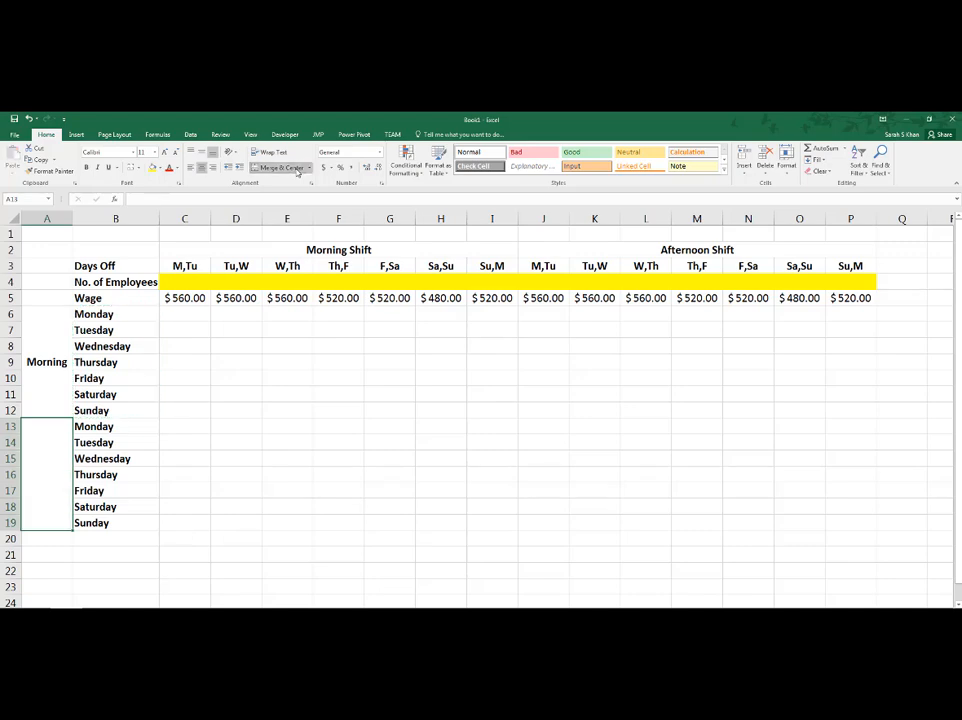
pyautogui.write('Afternoon')
pyautogui.hotkey('ctrl', 'Return')
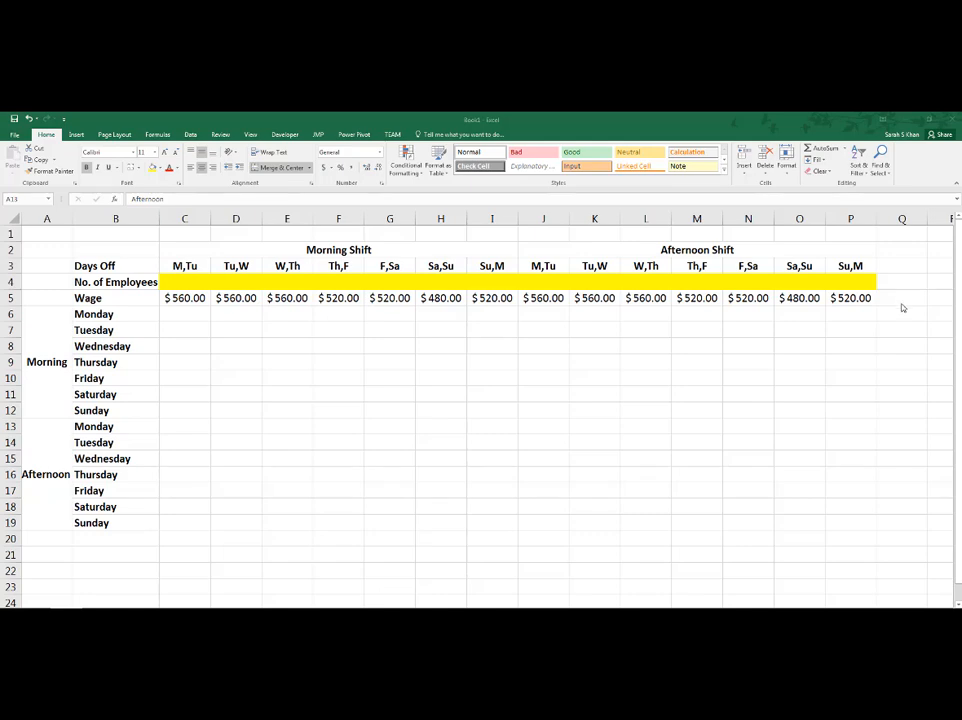
# - Enter the formula =SUMPRODUCT($C$4:$P$4,C5:P5) in Q5 to total the wage cost
pyautogui.click(902, 300)
pyautogui.click(902, 300)
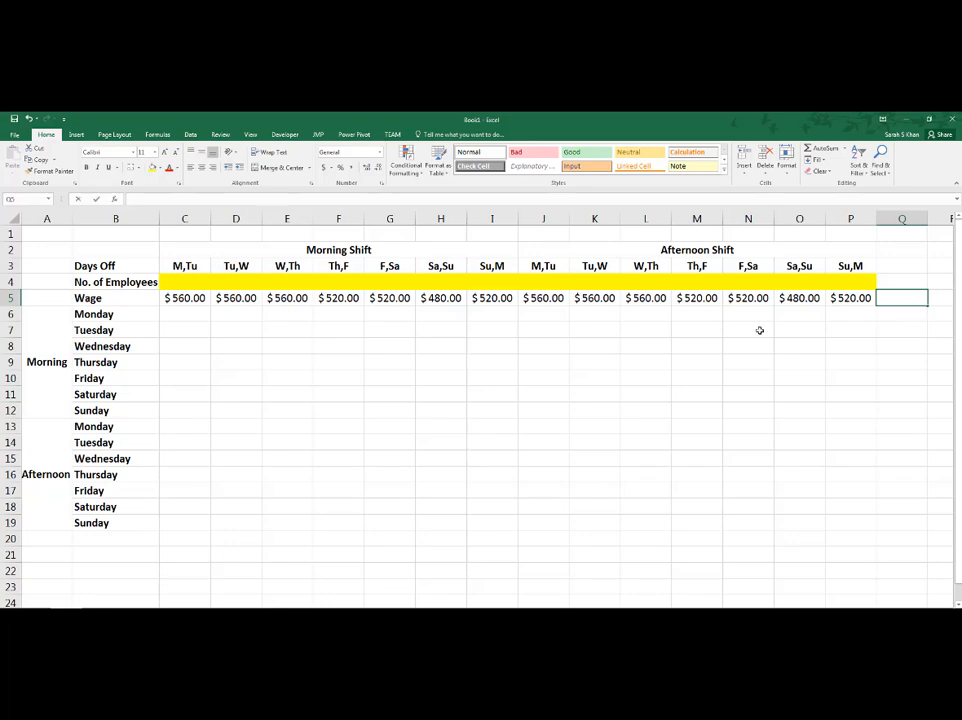
pyautogui.write('=sumproduct')
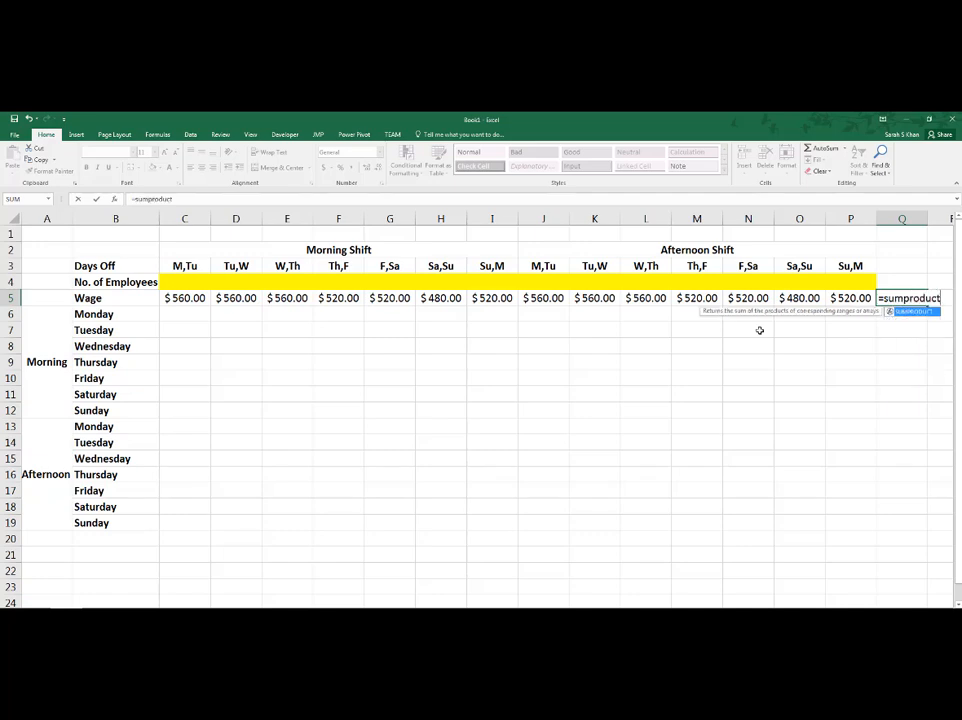
pyautogui.write('(')
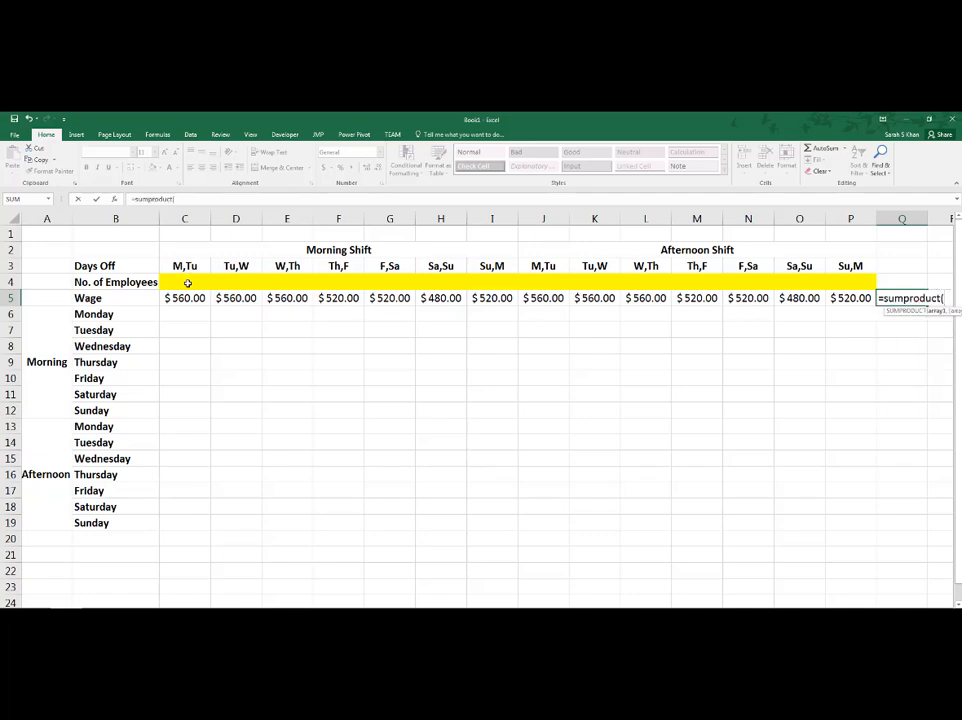
pyautogui.moveTo(187, 283); pyautogui.dragTo(873, 282)
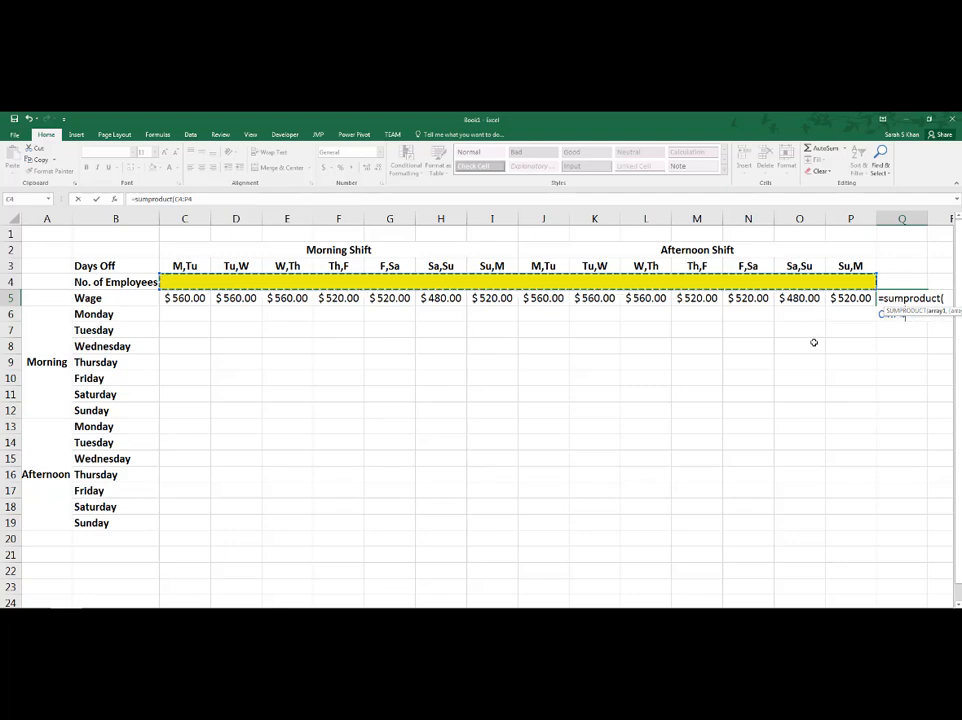
pyautogui.press('F4')
pyautogui.write(',')
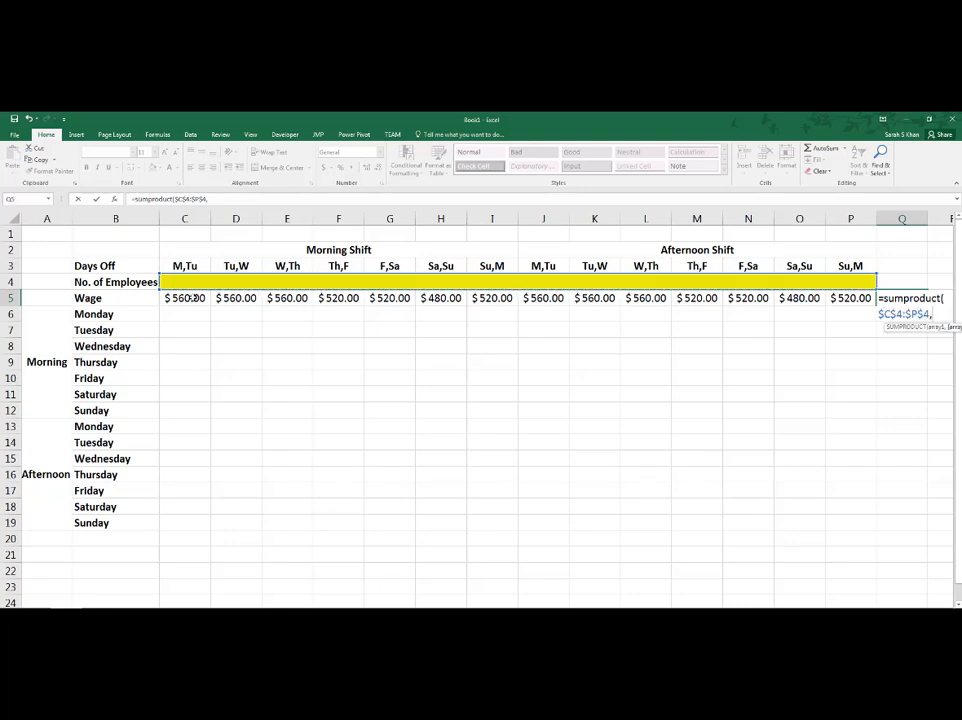
pyautogui.moveTo(190, 298); pyautogui.dragTo(832, 293)
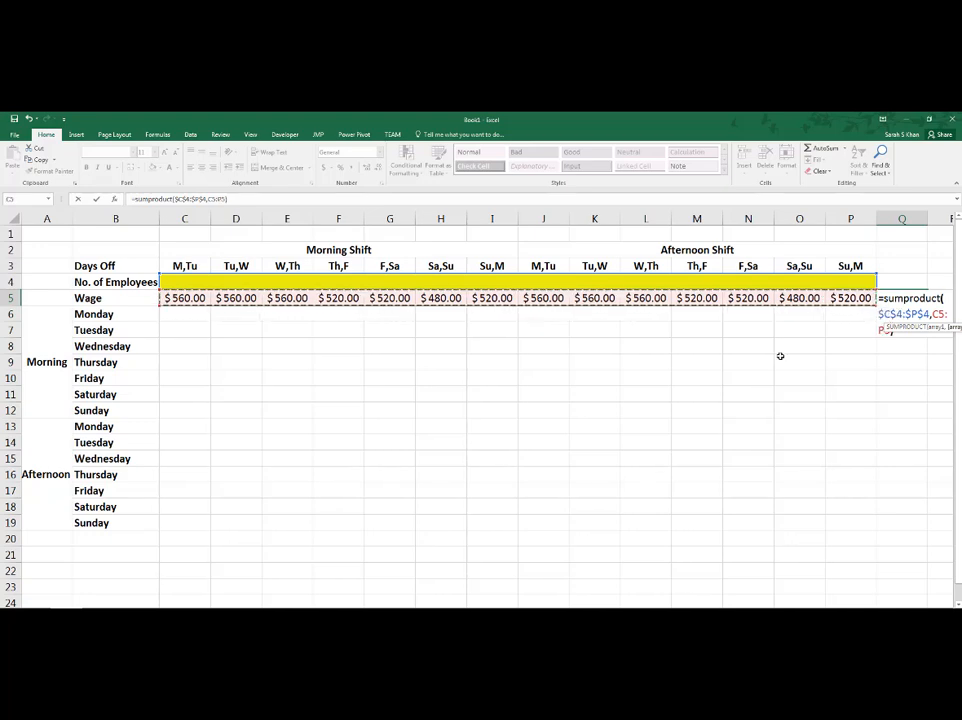
pyautogui.press('Return')
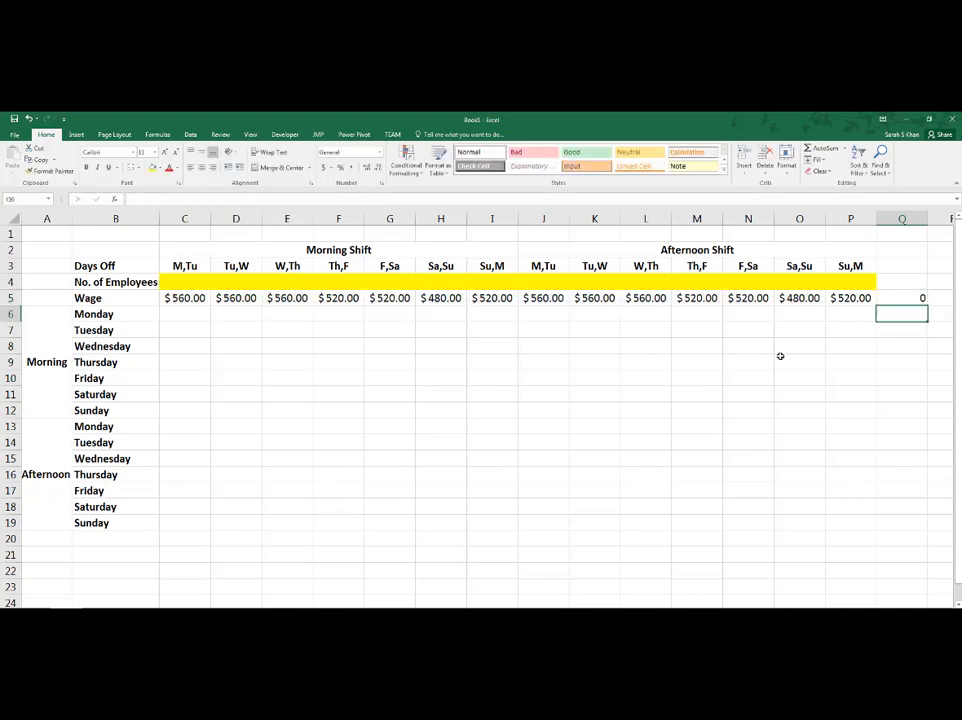
# - Fill the total wage cost cell Q5 with standard green
pyautogui.click(897, 293)
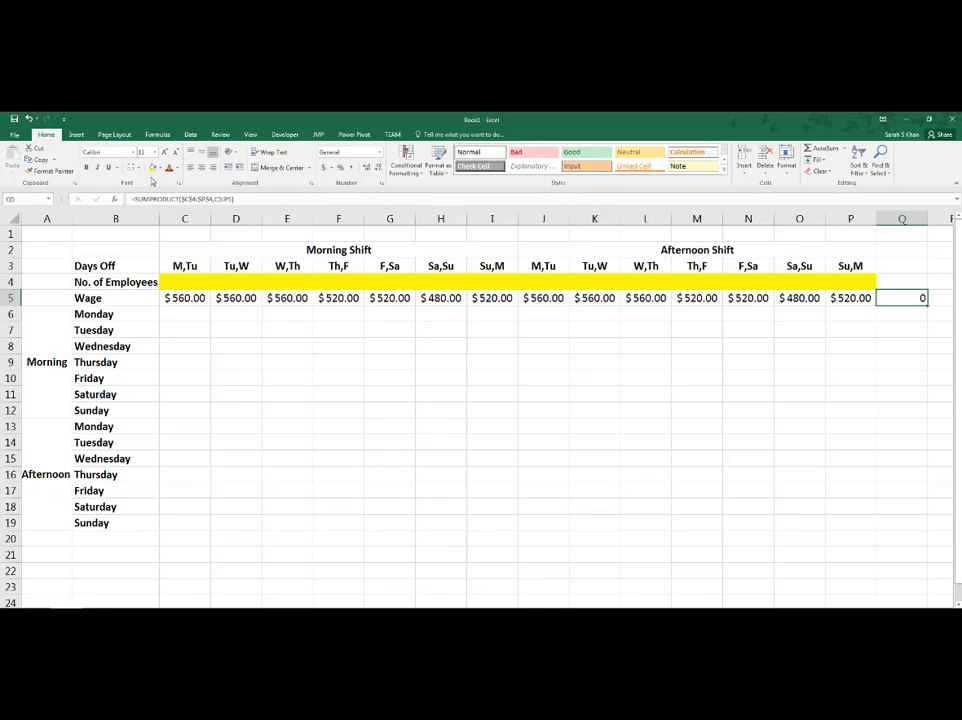
pyautogui.click(157, 168)
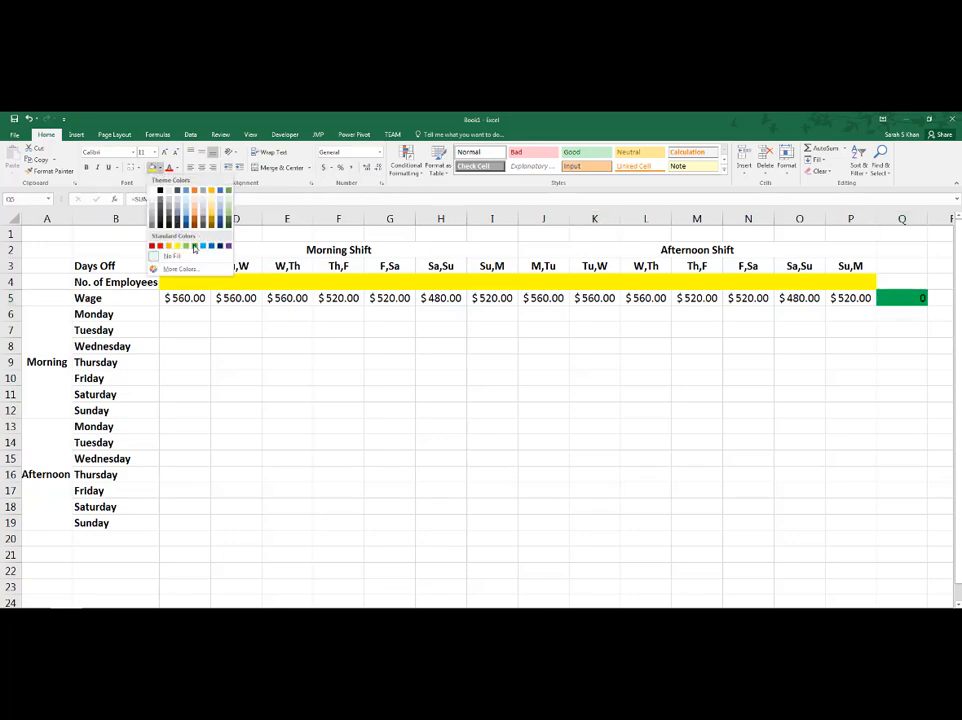
pyautogui.click(194, 247)
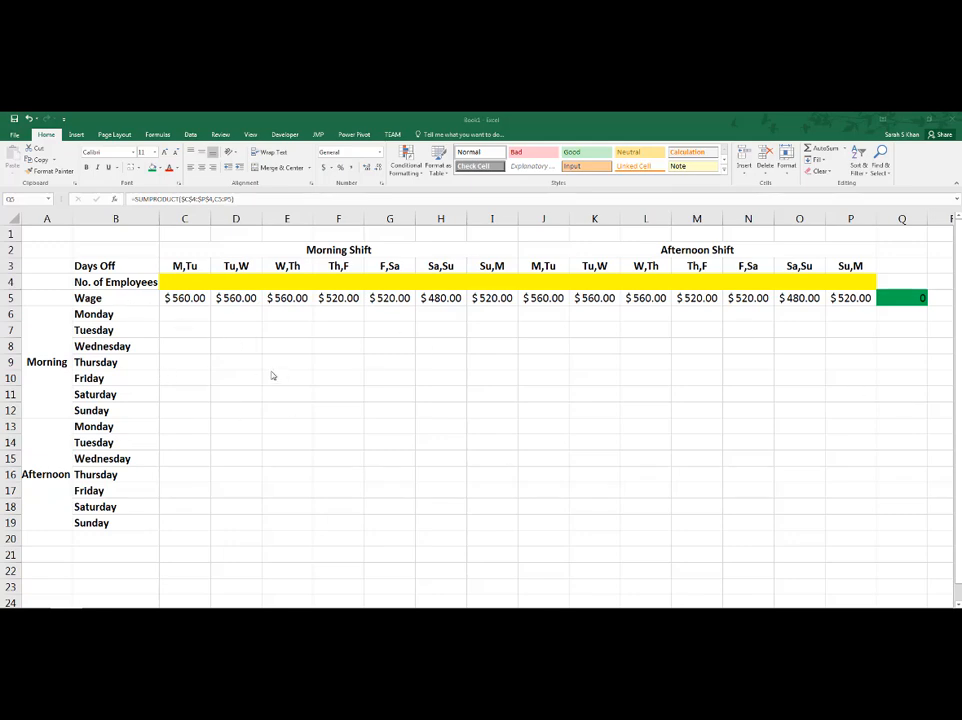
# - Shade the morning-shift block C6:I12 with a light gray fill
pyautogui.click(184, 320)
pyautogui.moveTo(181, 313); pyautogui.dragTo(513, 414)
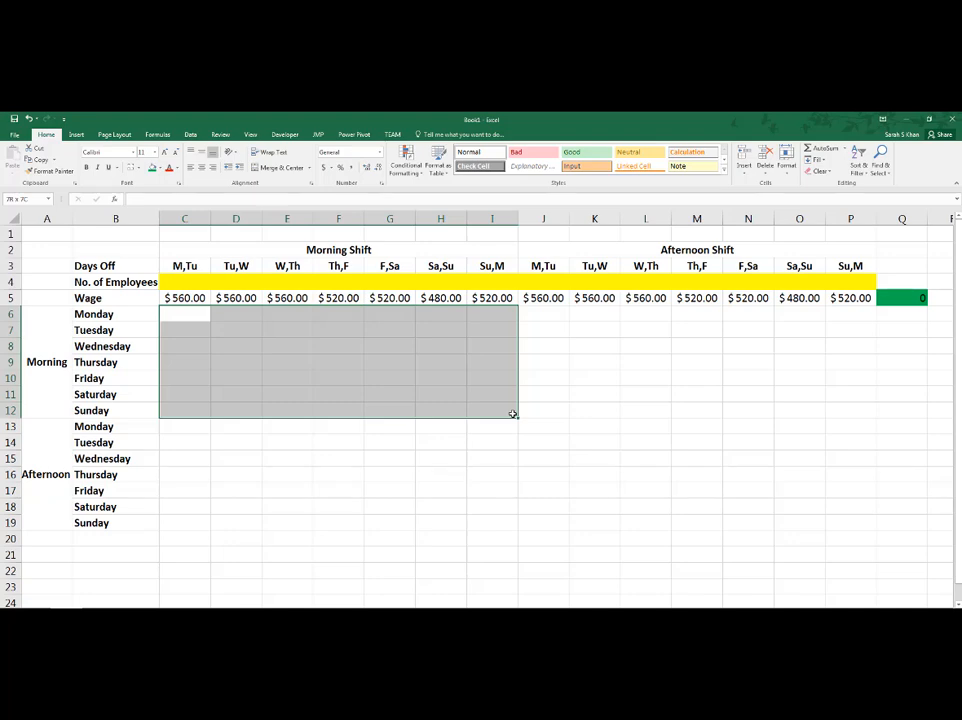
pyautogui.moveTo(513, 414); pyautogui.dragTo(511, 414)
pyautogui.click(158, 168)
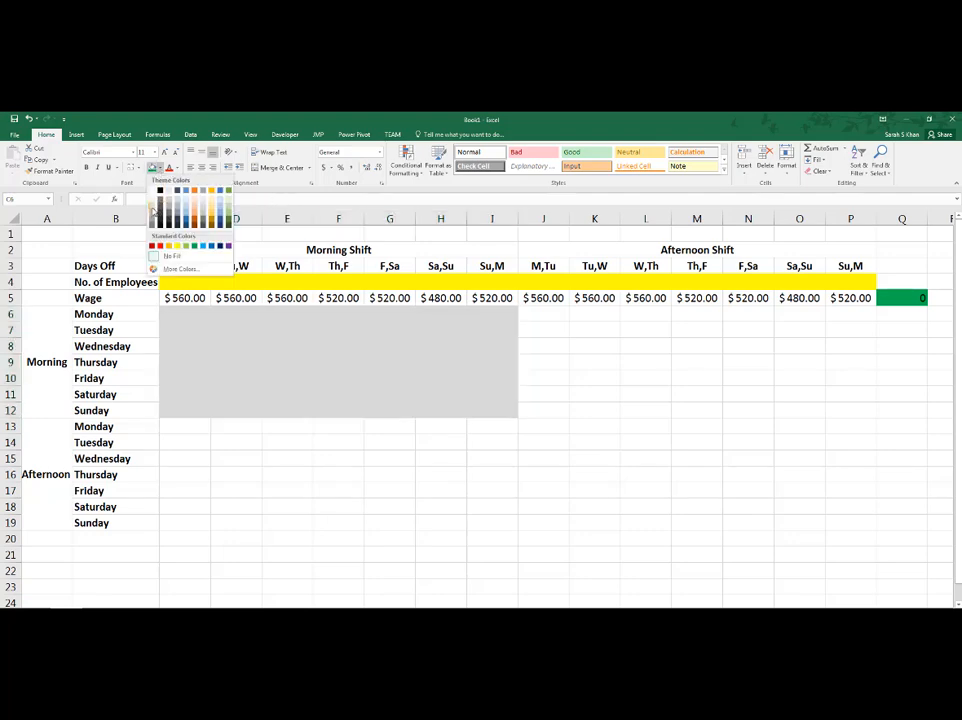
pyautogui.click(153, 212)
pyautogui.click(408, 409)
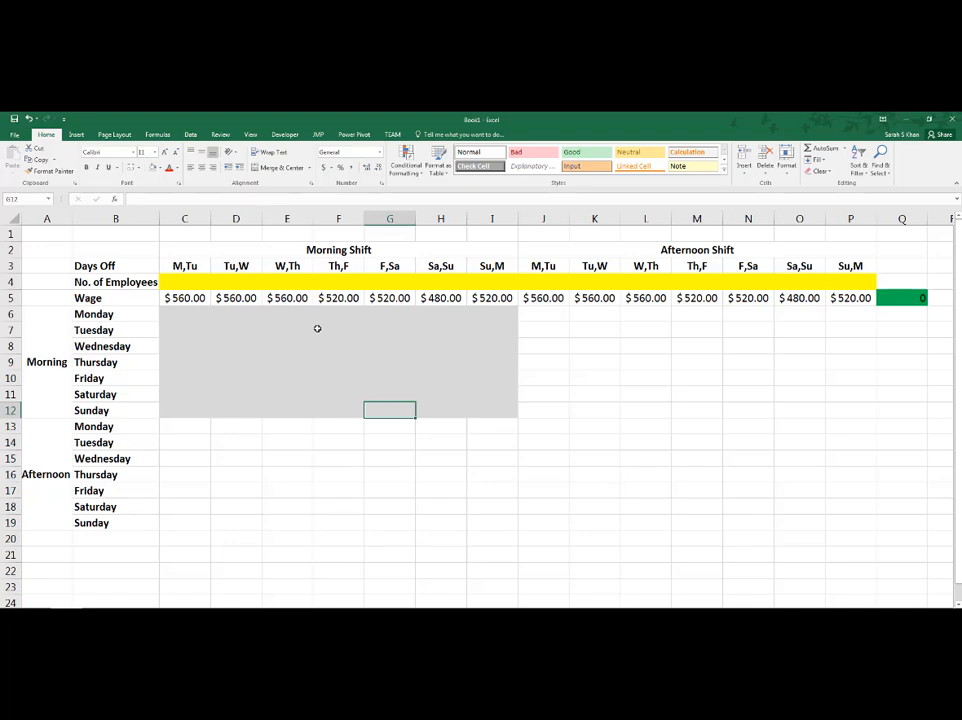
# - Enter 1 for Wednesday through Sunday (C8:C12) in the morning M,Tu column, leaving Monday and Tuesday blank
pyautogui.click(197, 312)
pyautogui.click(190, 268)
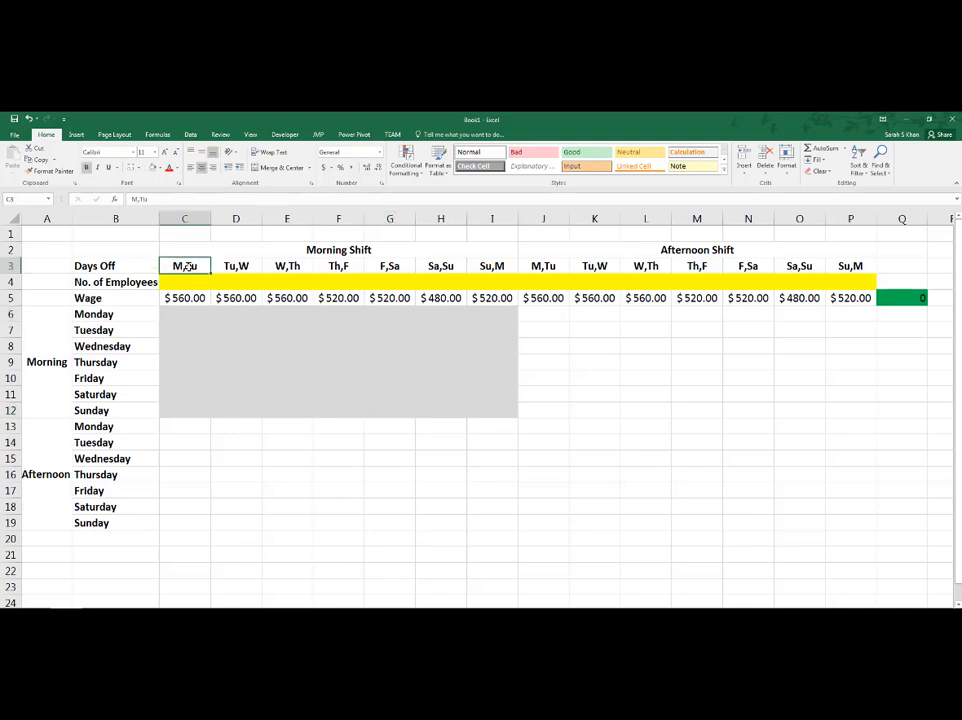
pyautogui.click(192, 311)
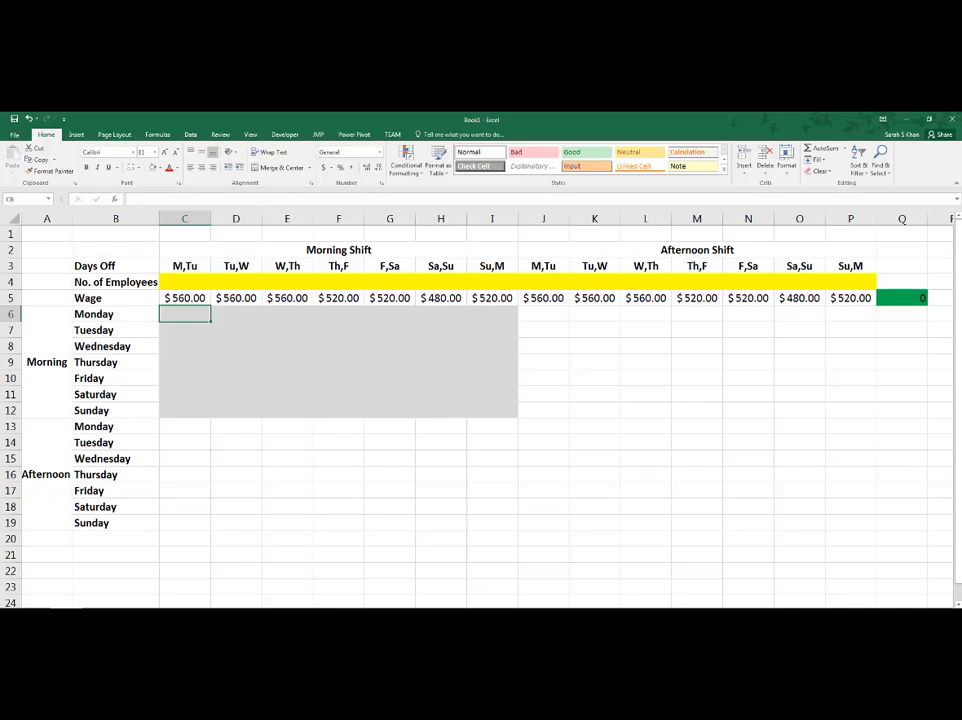
pyautogui.scroll(-1, 480, 400)
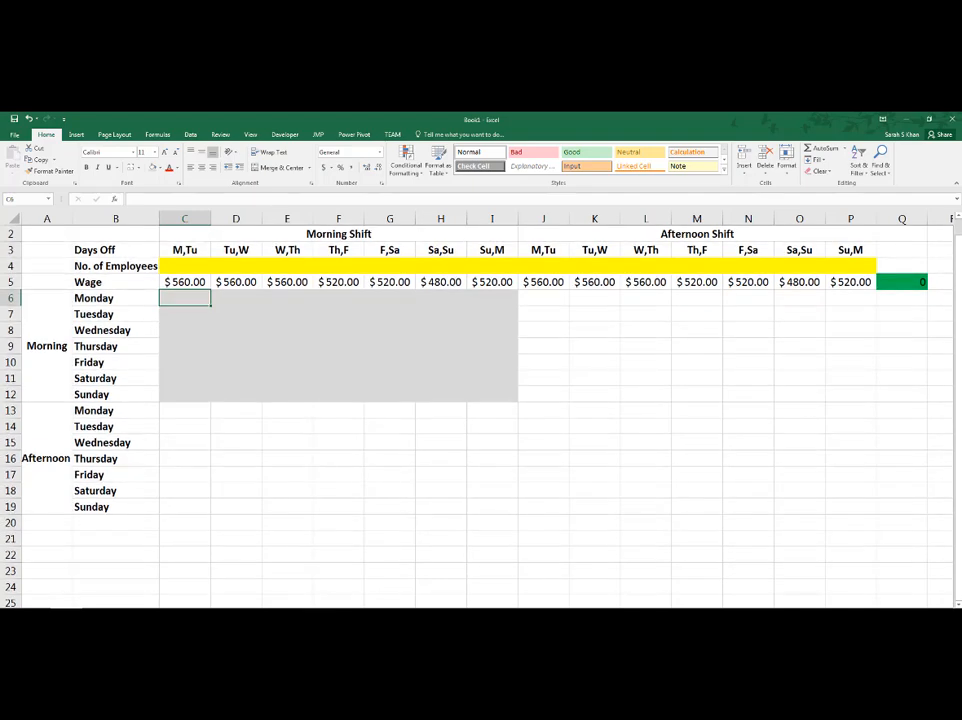
pyautogui.click(190, 313)
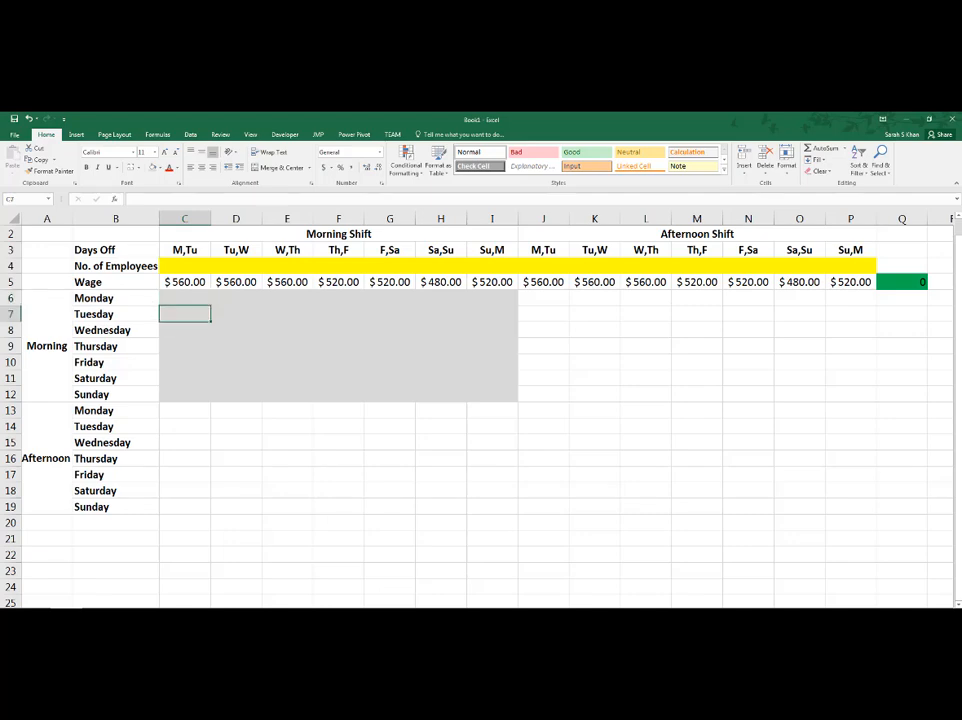
pyautogui.click(185, 330)
pyautogui.write('1')
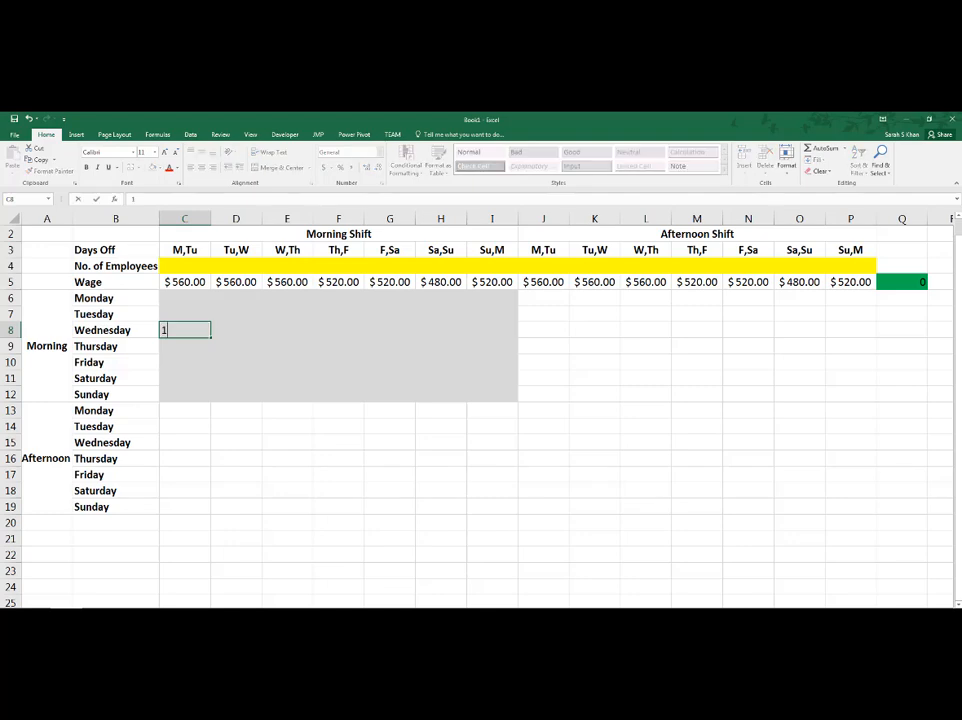
pyautogui.press('Return')
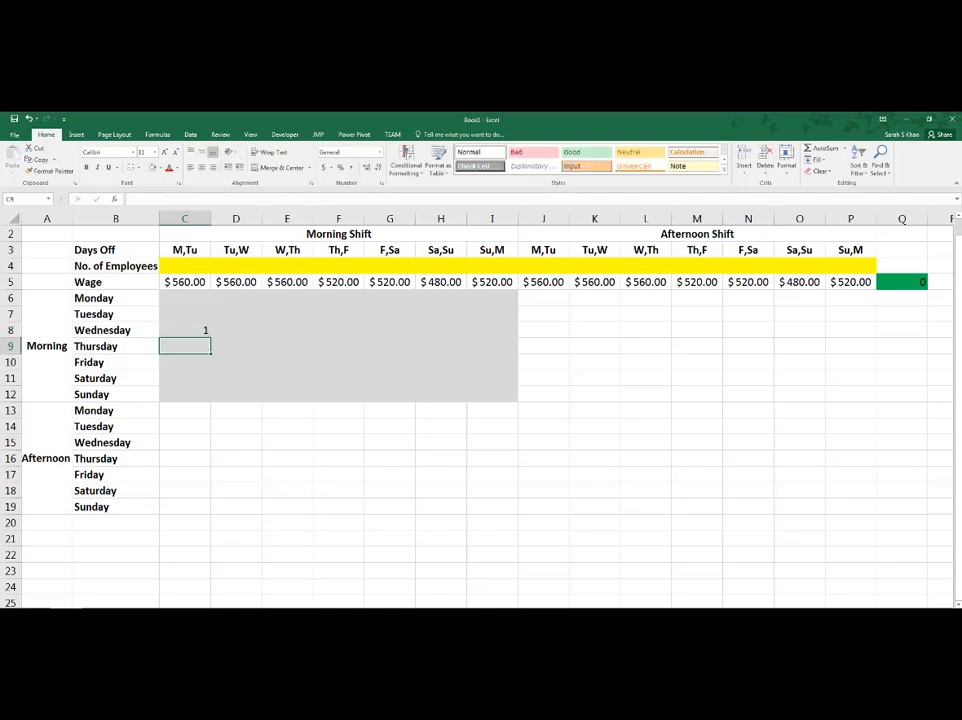
pyautogui.write('1')
pyautogui.press('Return')
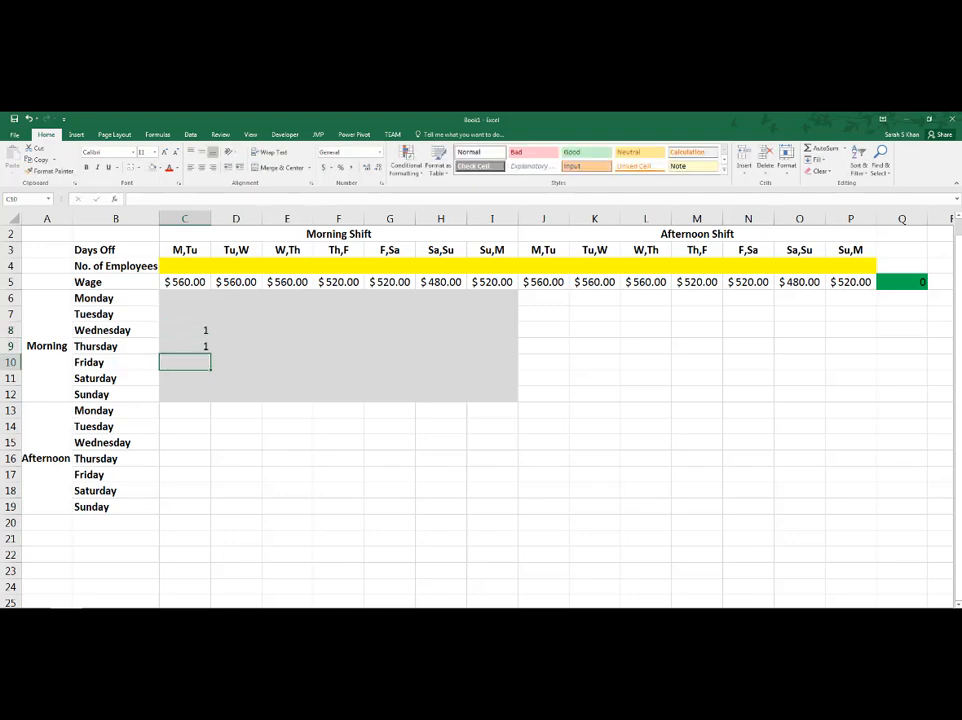
pyautogui.write('1')
pyautogui.press('Return')
pyautogui.write('1')
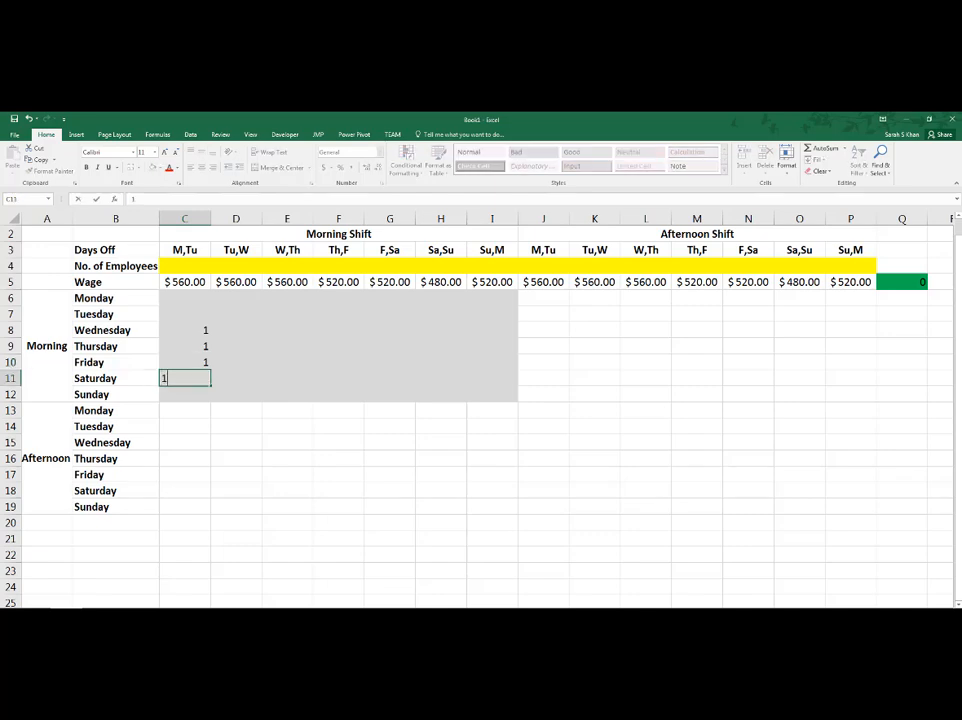
pyautogui.hotkey('ctrl', 'Return')
pyautogui.press('Return')
pyautogui.write('1')
pyautogui.press('Return')
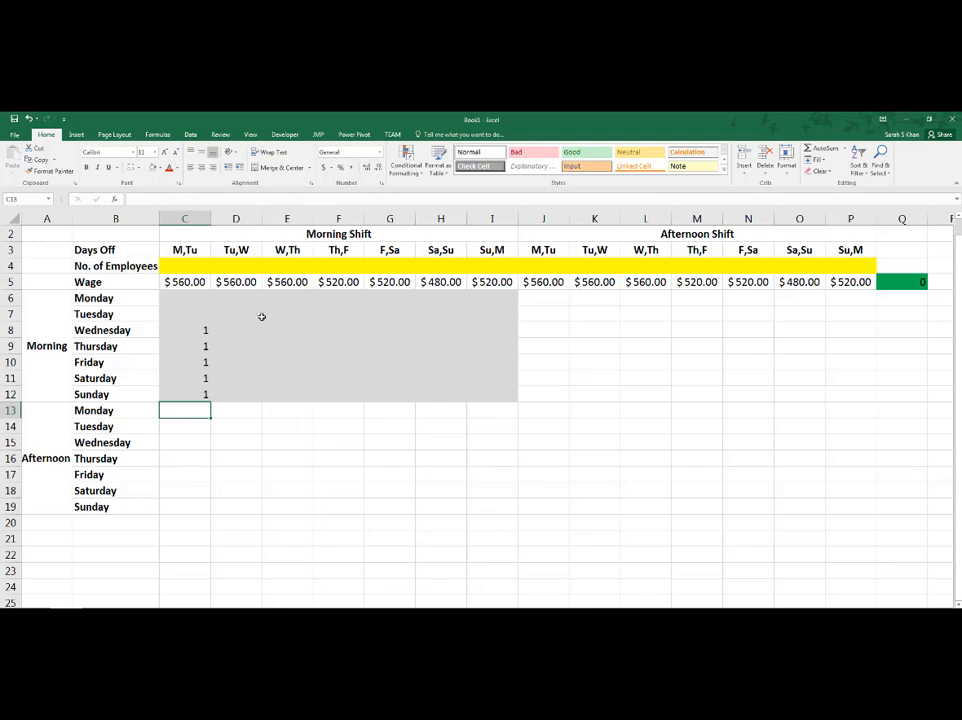
# - Enter 1 for Monday (D6) and Thursday through Sunday (D9:D12) in the morning Tu,W column, leaving the days off blank
pyautogui.click(233, 297)
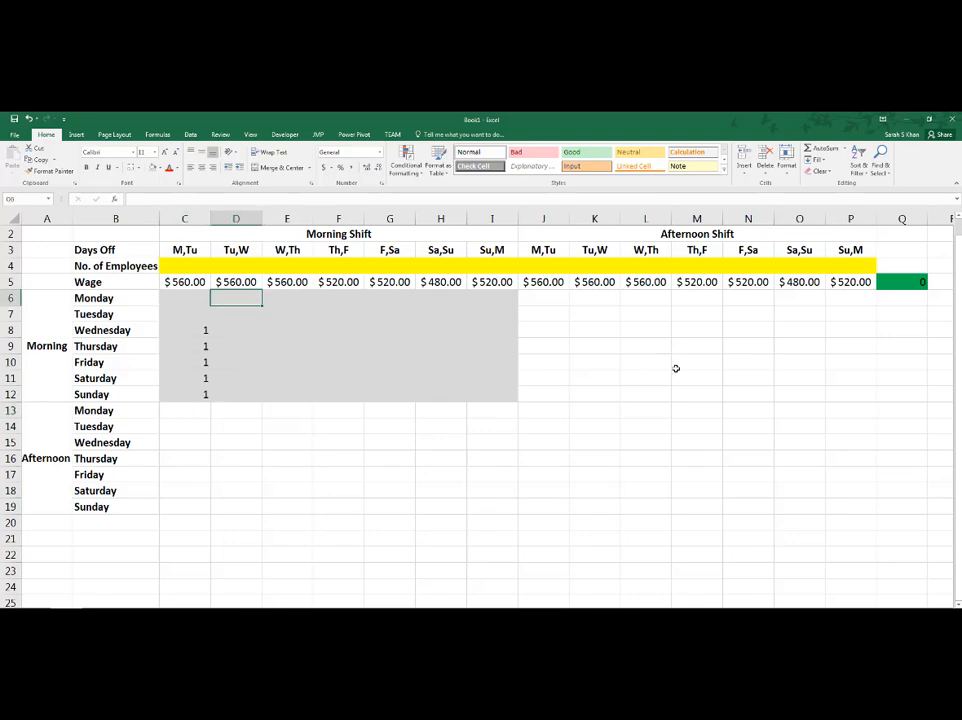
pyautogui.write('1')
pyautogui.scroll(-1, 676, 368)
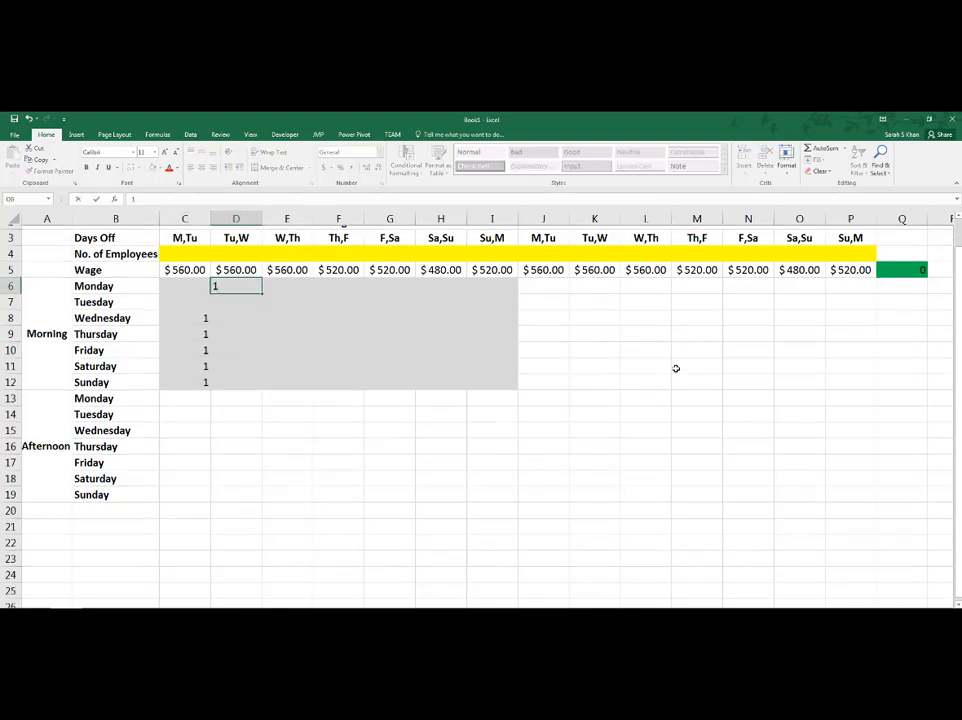
pyautogui.press('Return')
pyautogui.press('Return')
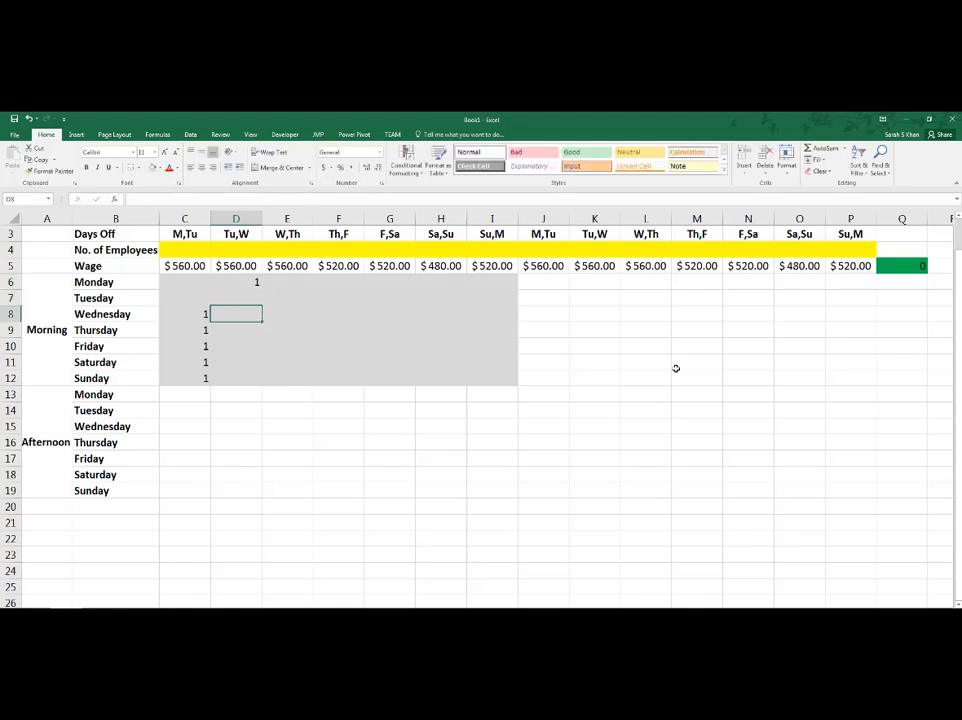
pyautogui.press('Return')
pyautogui.write('1')
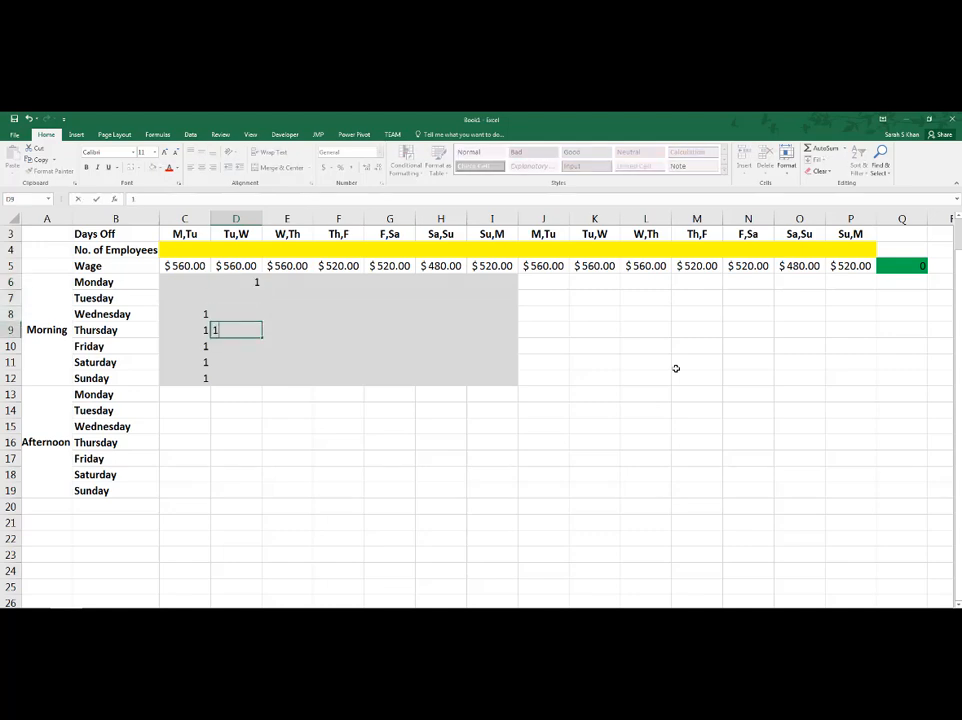
pyautogui.press('Return')
pyautogui.write('1')
pyautogui.press('Return')
pyautogui.write('1')
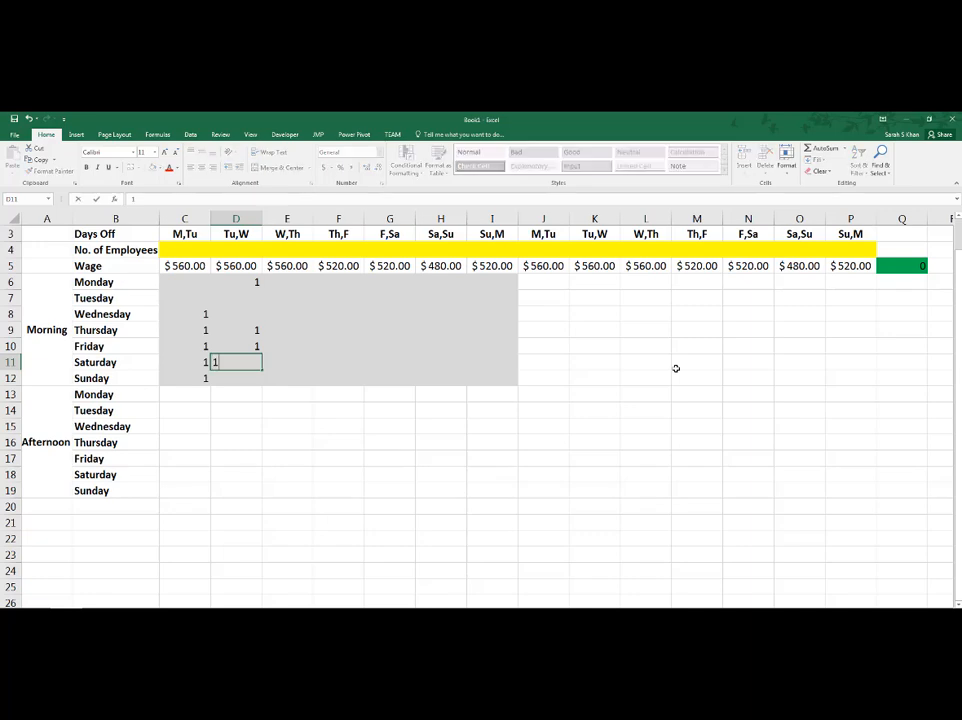
pyautogui.press('Return')
pyautogui.write('1')
pyautogui.press('Return')
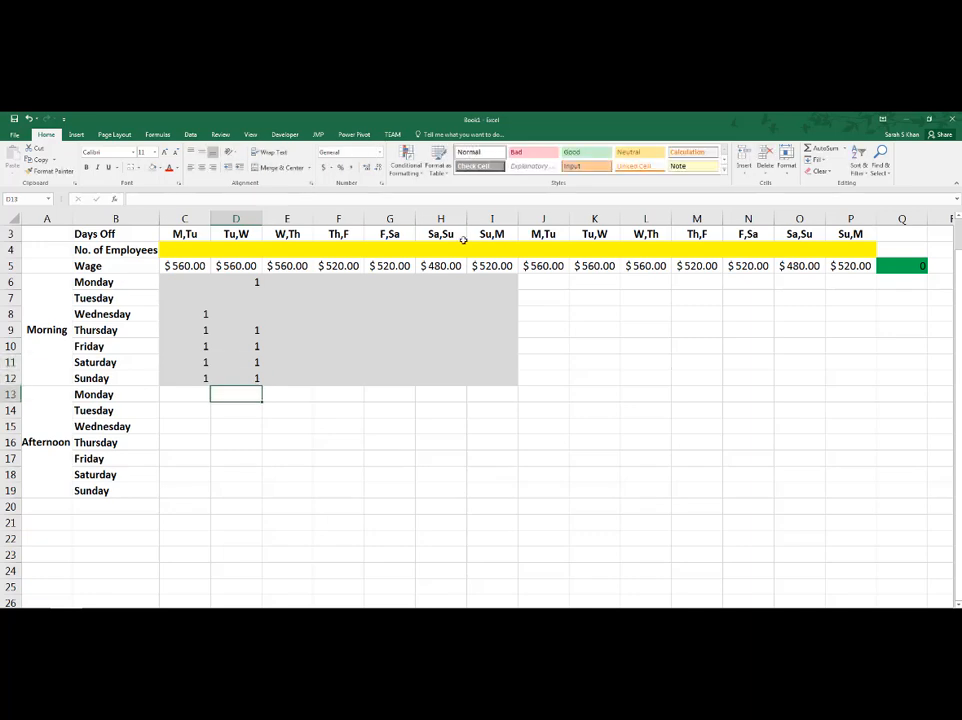
# - Enter 1 for Monday and Tuesday (E6:E7) and Friday through Sunday (E10:E12) in the morning W,Th column
pyautogui.click(299, 281)
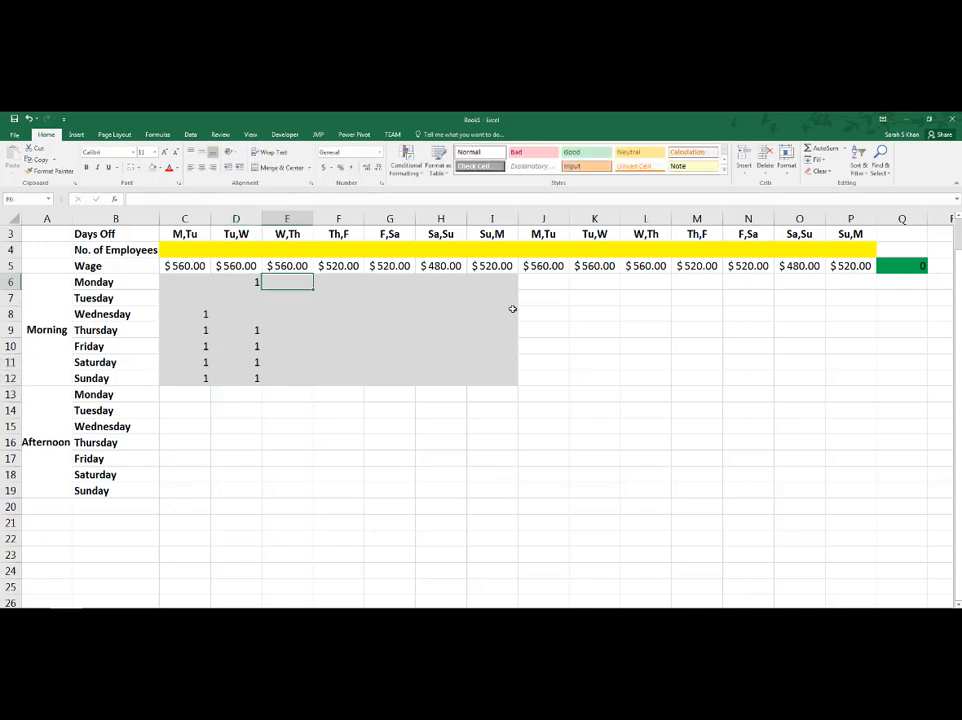
pyautogui.write('1')
pyautogui.scroll(-1, 512, 309)
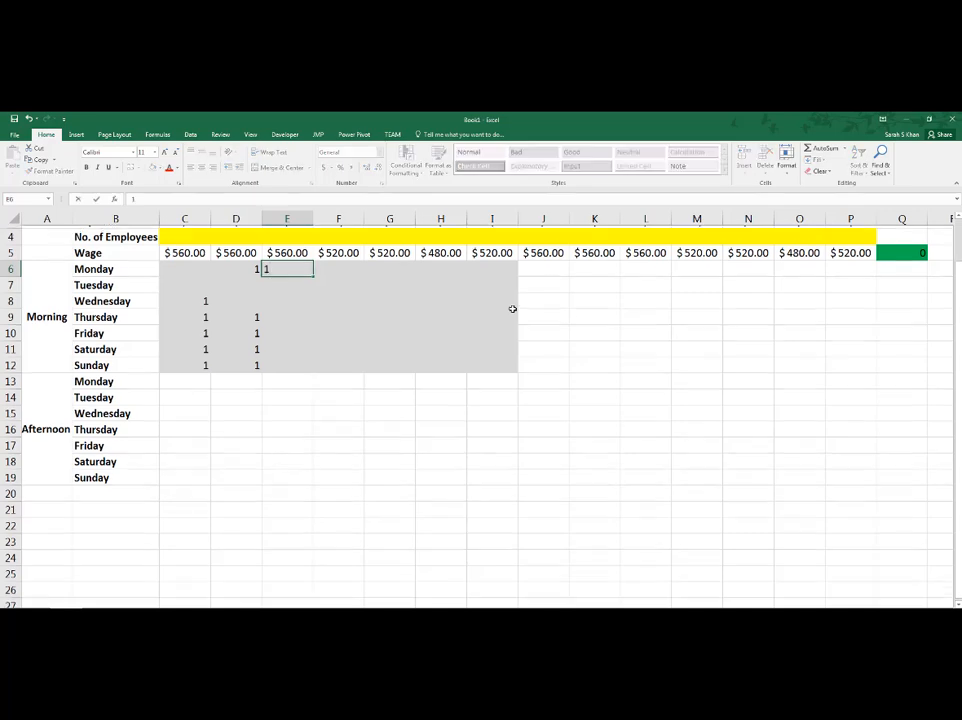
pyautogui.press('Return')
pyautogui.write('1')
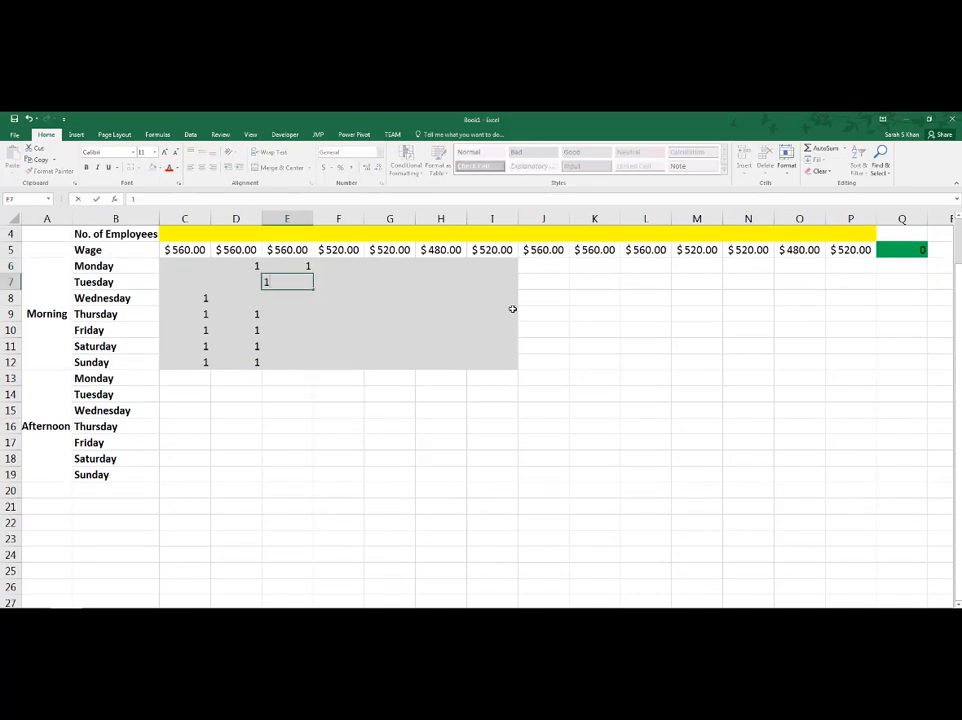
pyautogui.press('Return')
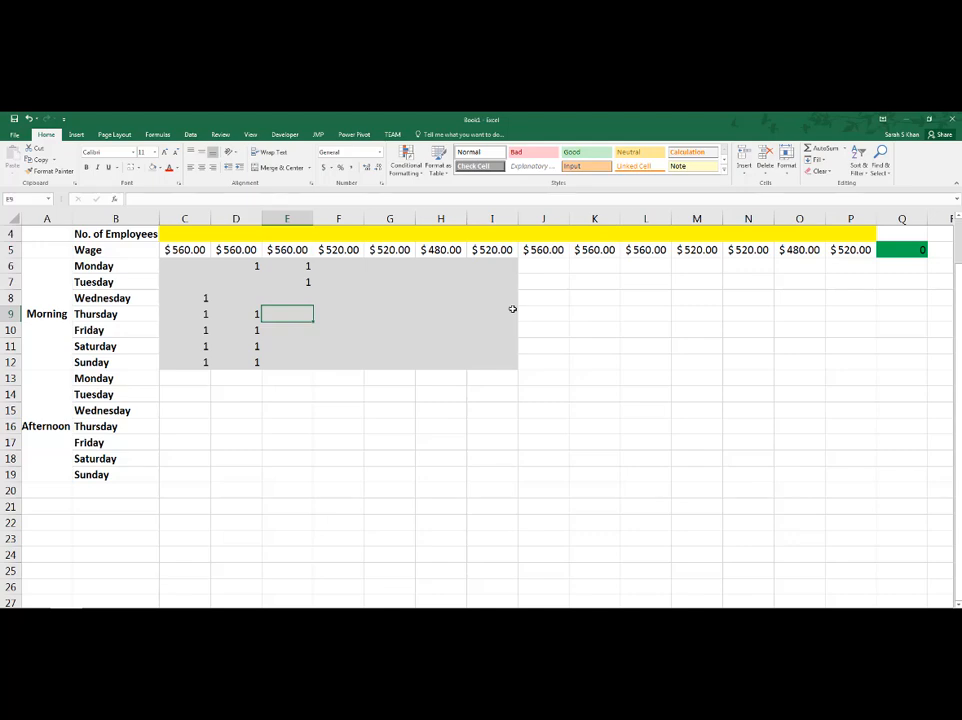
pyautogui.press('Return')
pyautogui.write('1')
pyautogui.press('Return')
pyautogui.write('1')
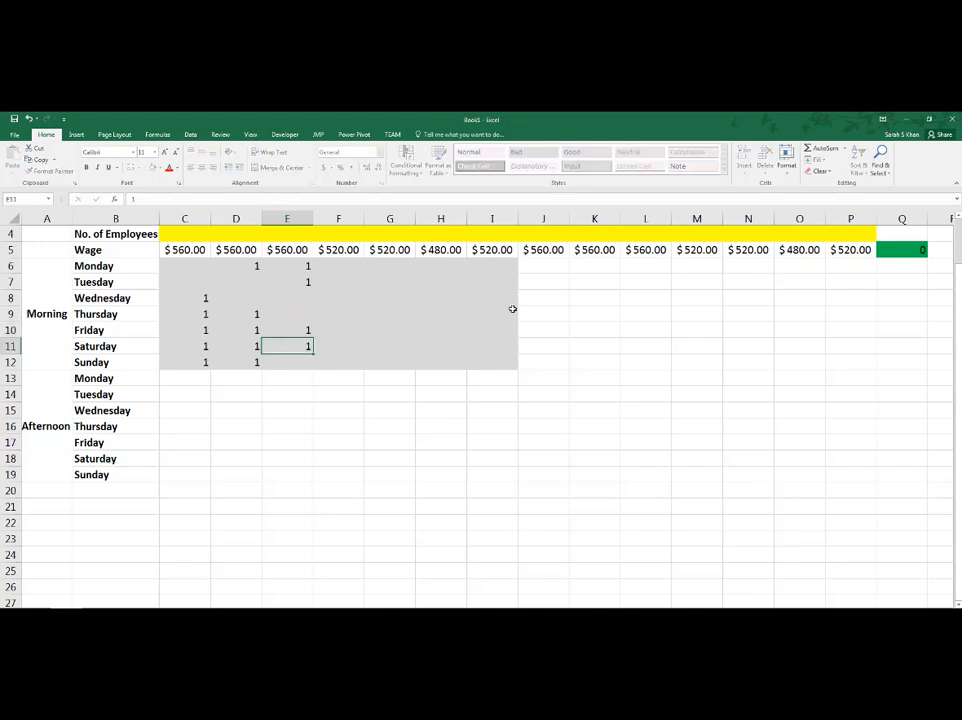
pyautogui.press('Return')
pyautogui.write('1')
pyautogui.press('Return')
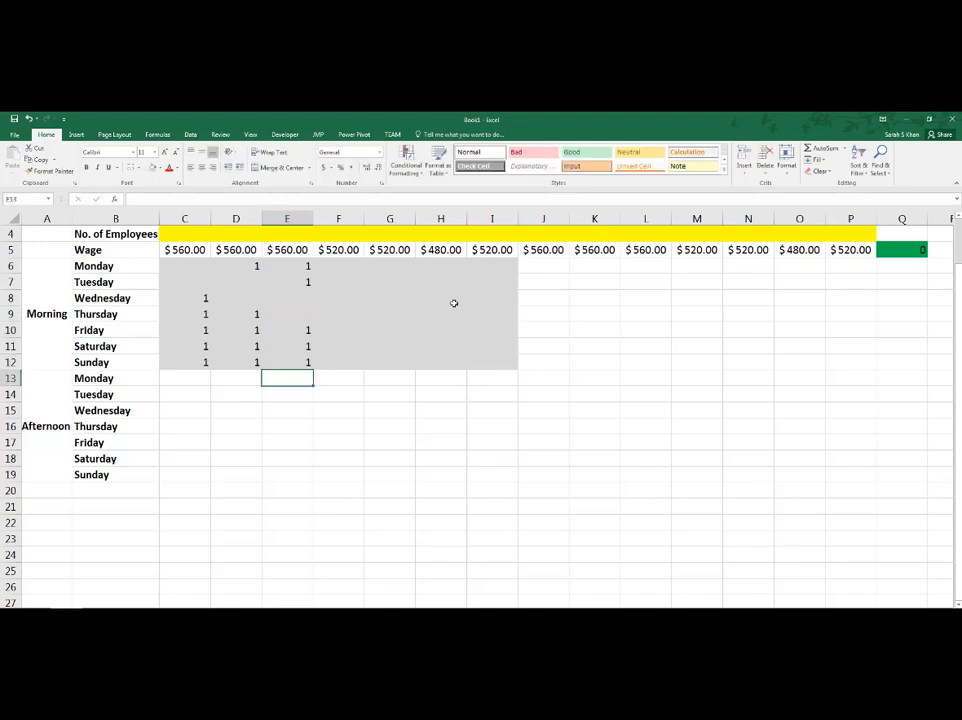
# - Enter 1 for Monday through Wednesday (F6:F8) and Saturday and Sunday (F11:F12) in the morning Th,F column, leaving the days off blank
pyautogui.click(350, 265)
pyautogui.scroll(1, 470, 330)
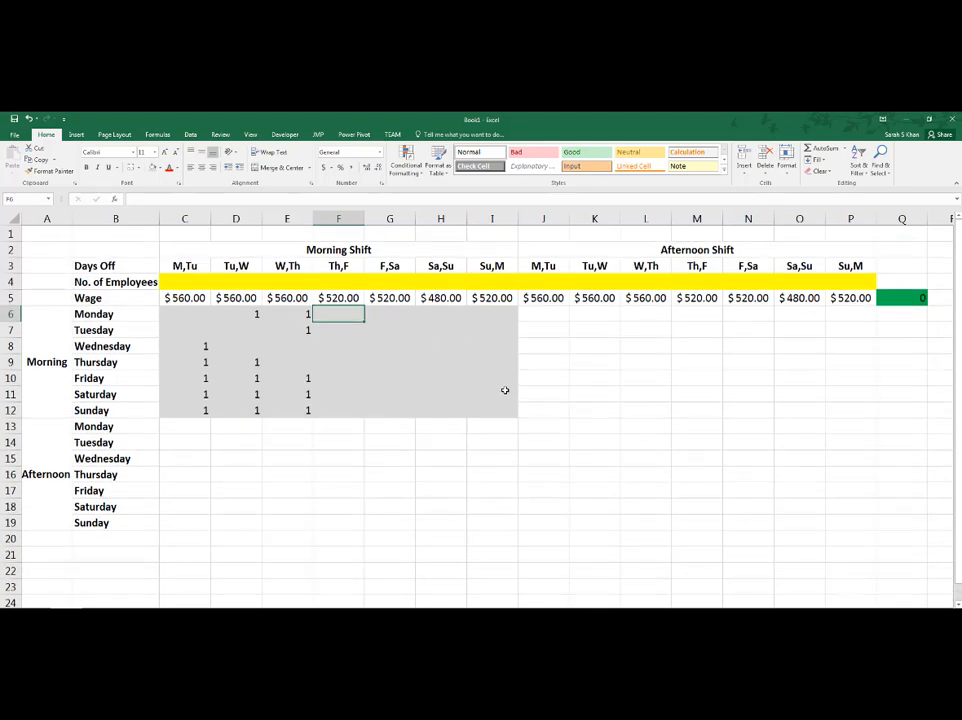
pyautogui.write('1')
pyautogui.press('Return')
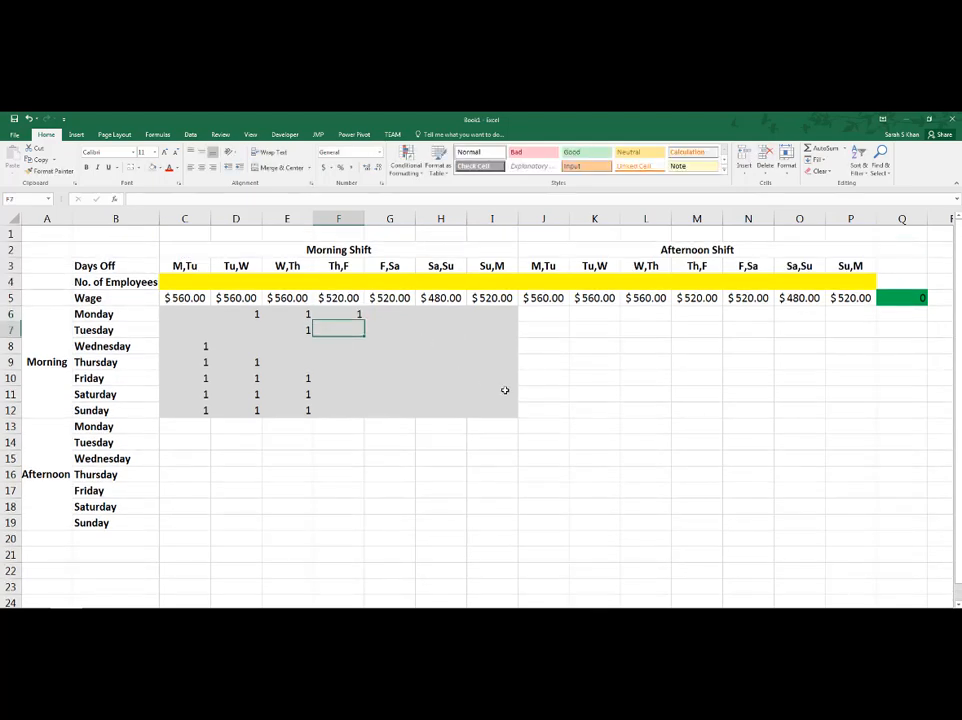
pyautogui.write('1')
pyautogui.press('Return')
pyautogui.write('1')
pyautogui.press('Return')
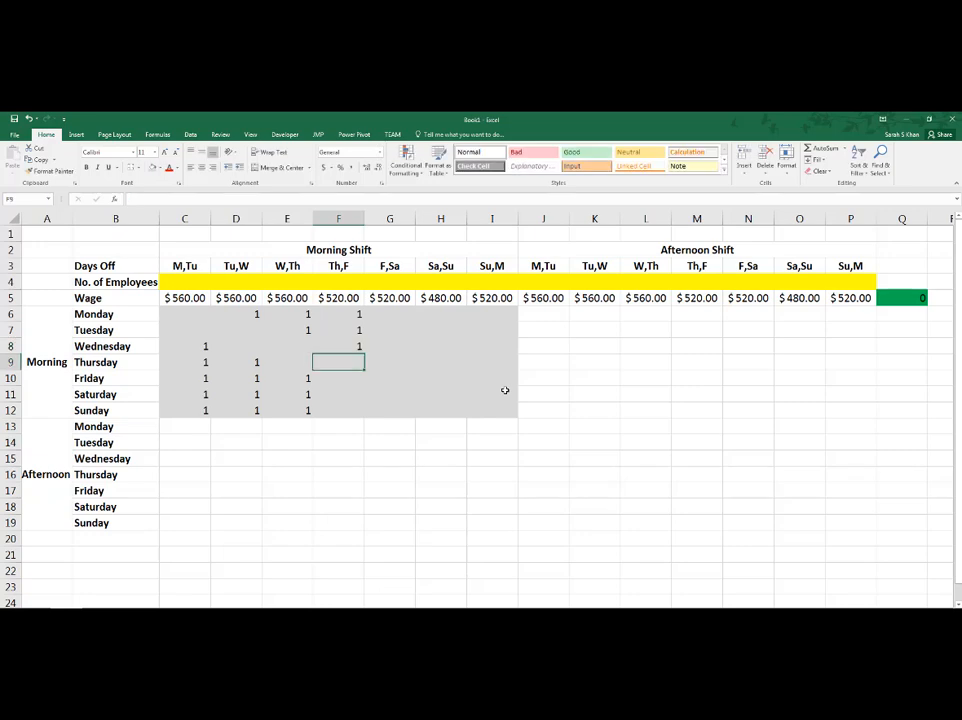
pyautogui.press('Return')
pyautogui.press('Return')
pyautogui.write('1')
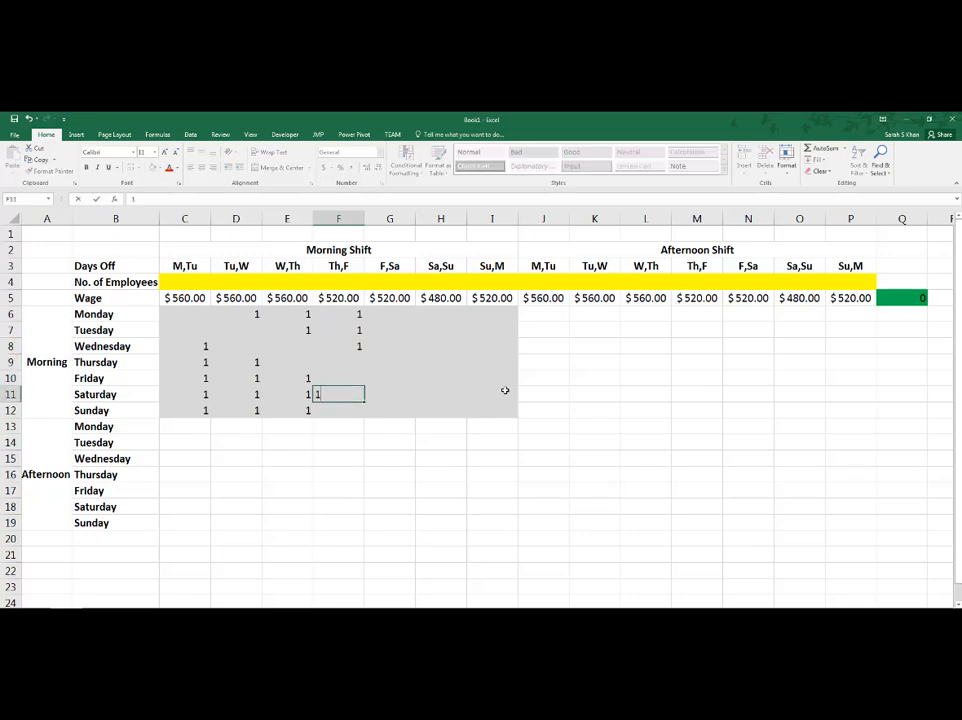
pyautogui.press('Return')
pyautogui.write('1')
pyautogui.press('Return')
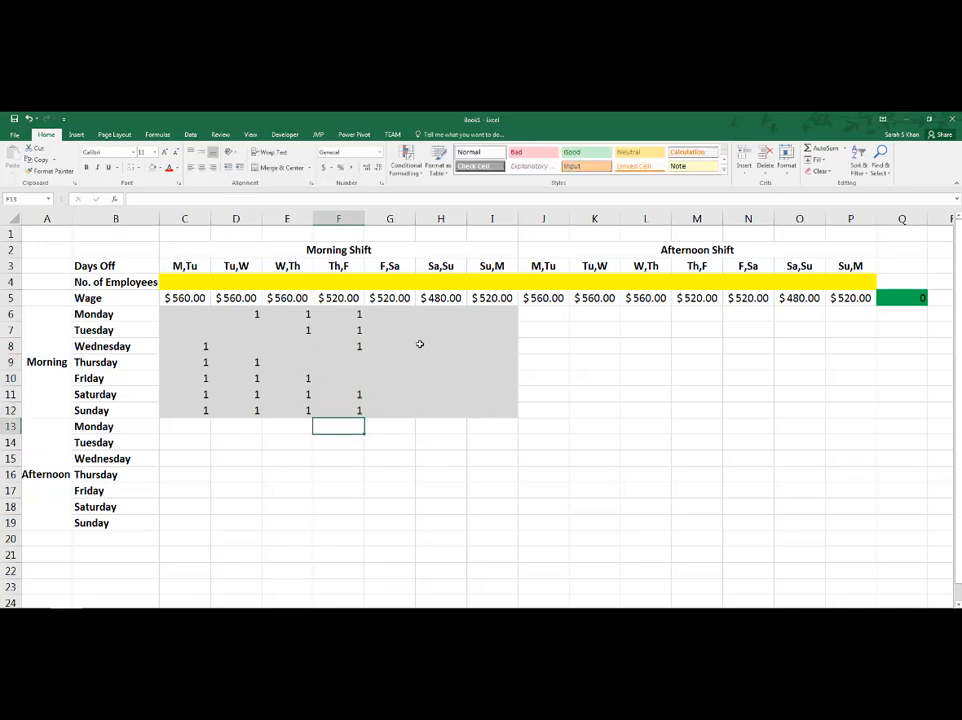
# - Enter 1 for Monday through Thursday (G6:G9) and Sunday (G12) in the morning F,Sa column, leaving the days off blank
pyautogui.click(379, 310)
pyautogui.write('1')
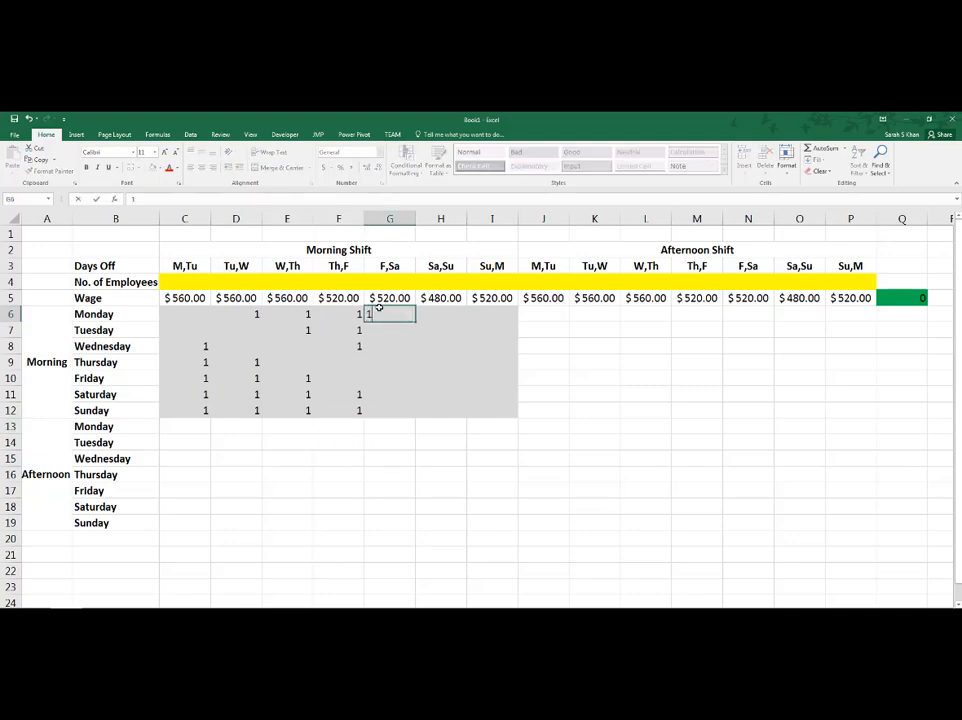
pyautogui.press('Return')
pyautogui.write('1')
pyautogui.press('Return')
pyautogui.write('1')
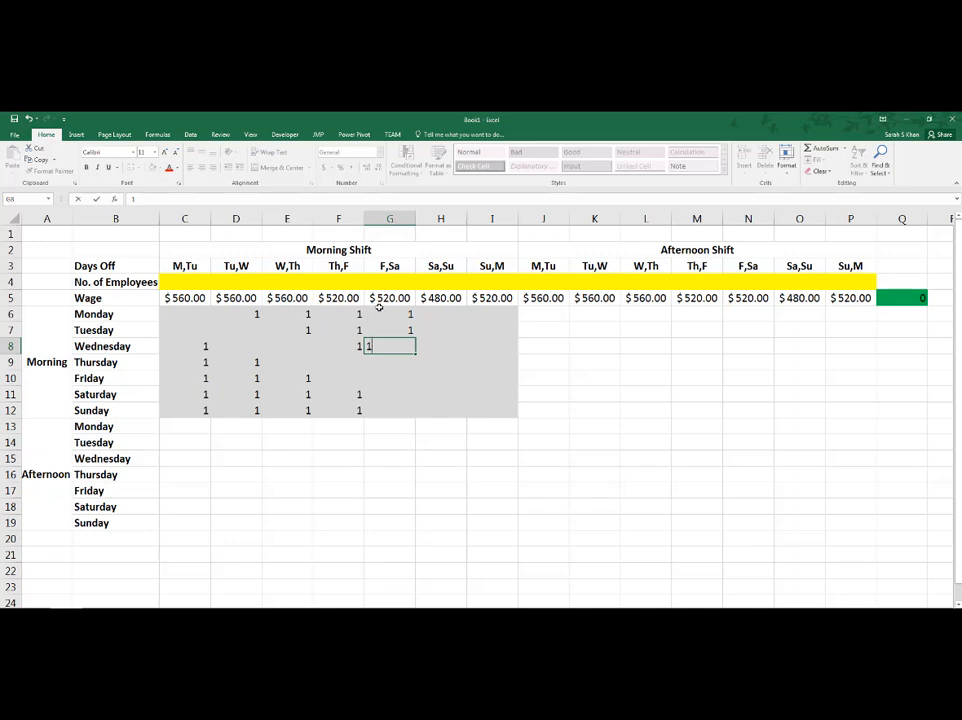
pyautogui.press('Return')
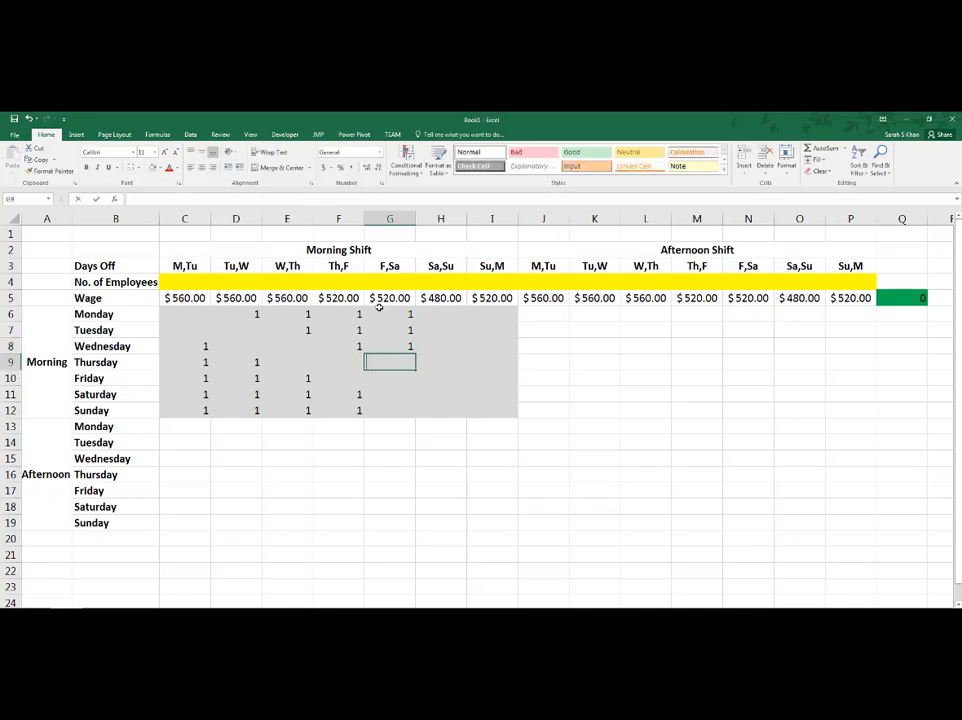
pyautogui.write('1')
pyautogui.press('Return')
pyautogui.press('Return')
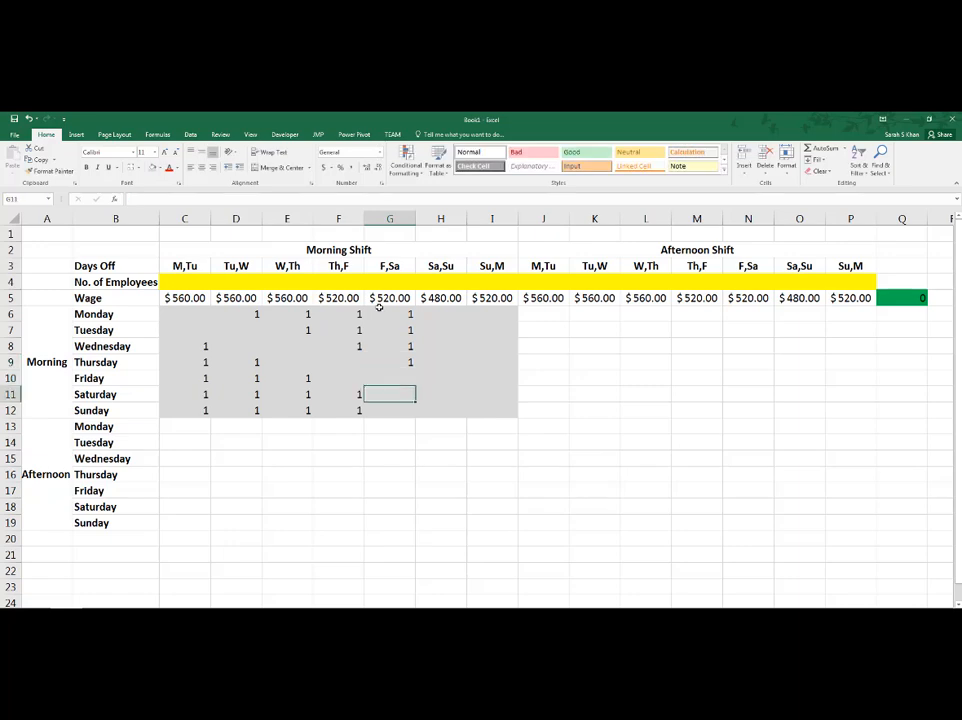
pyautogui.press('Return')
pyautogui.write('1')
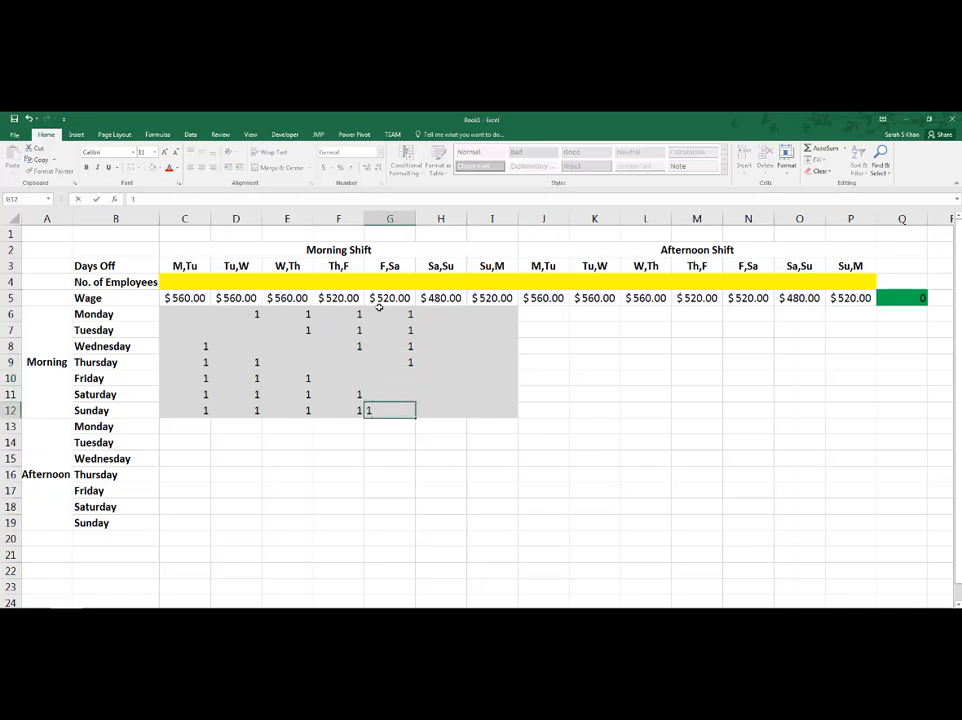
# - Enter 1 for Monday through Friday (H6:H10) in the morning Sa,Su column, leaving Saturday and Sunday blank
pyautogui.click(431, 314)
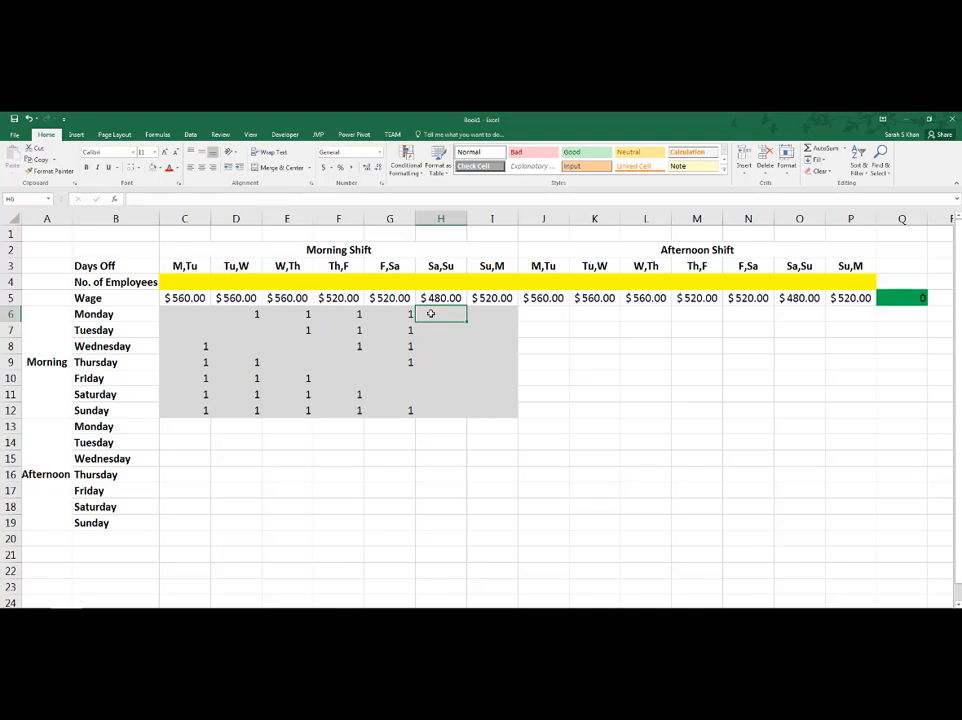
pyautogui.write('1')
pyautogui.press('Return')
pyautogui.write('1')
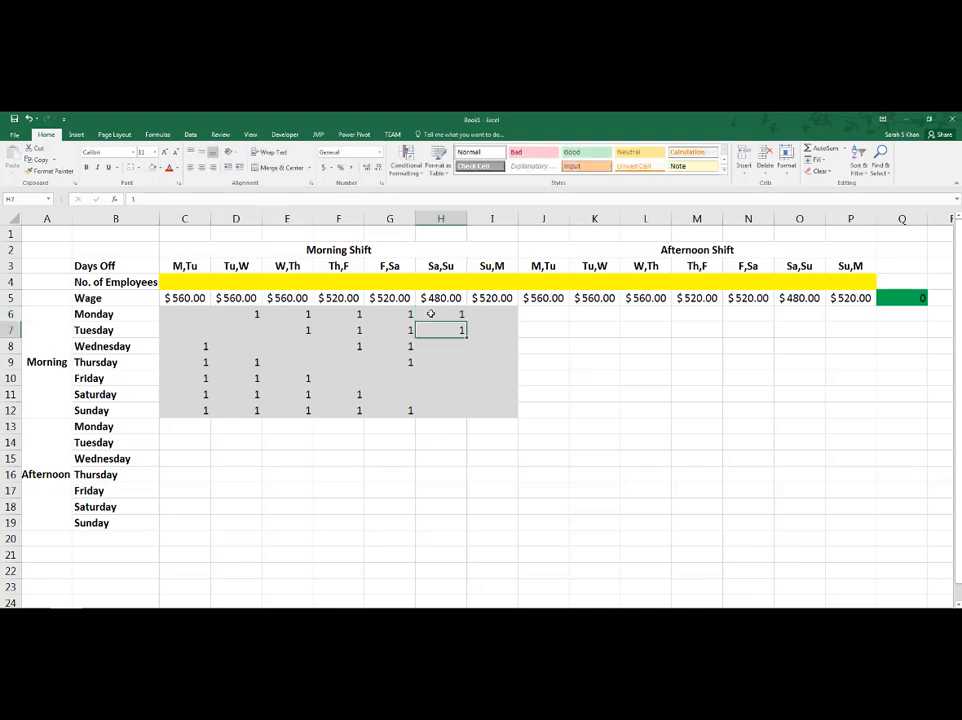
pyautogui.press('Return')
pyautogui.write('1')
pyautogui.press('Return')
pyautogui.write('1')
pyautogui.press('Return')
pyautogui.write('1')
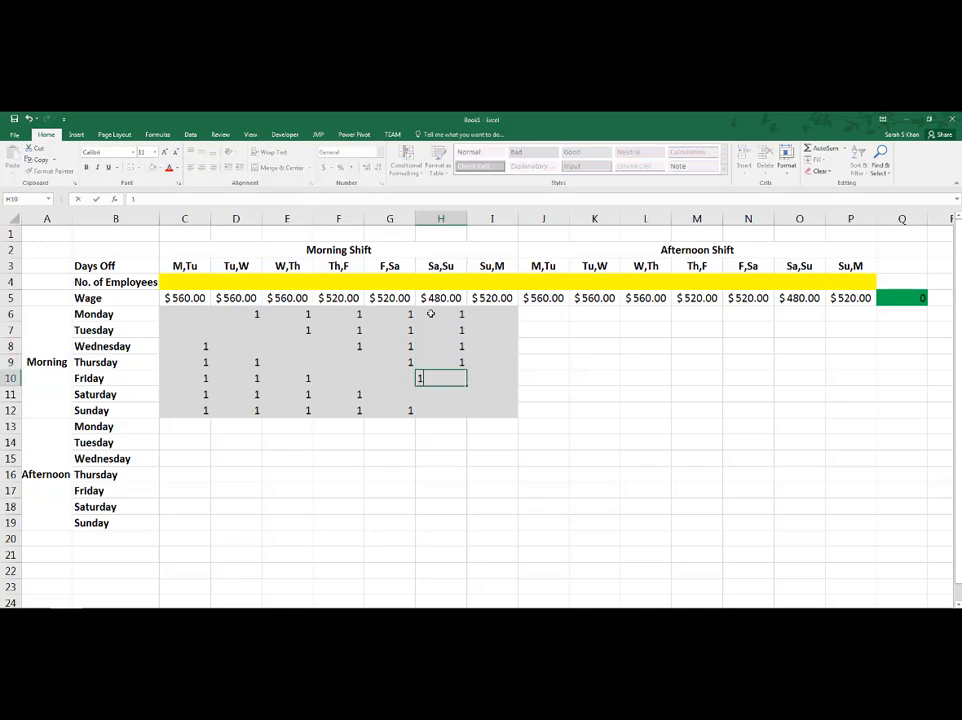
pyautogui.press('Return')
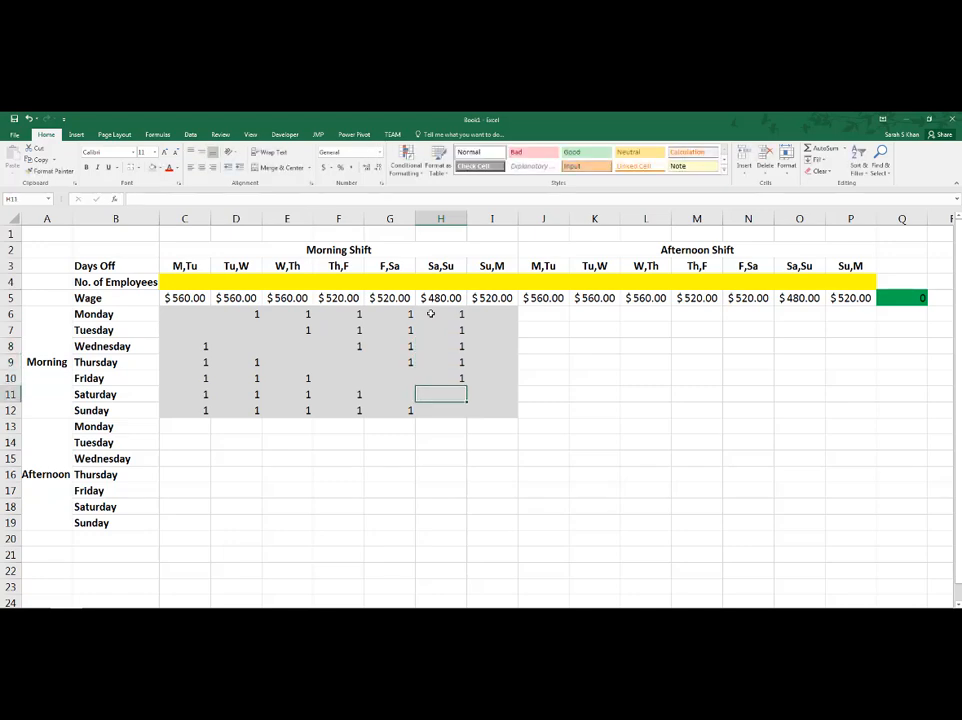
# - Enter 1 for Tuesday through Saturday (I7:I11) in the morning Su,M column, leaving Monday and Sunday blank
pyautogui.click(479, 314)
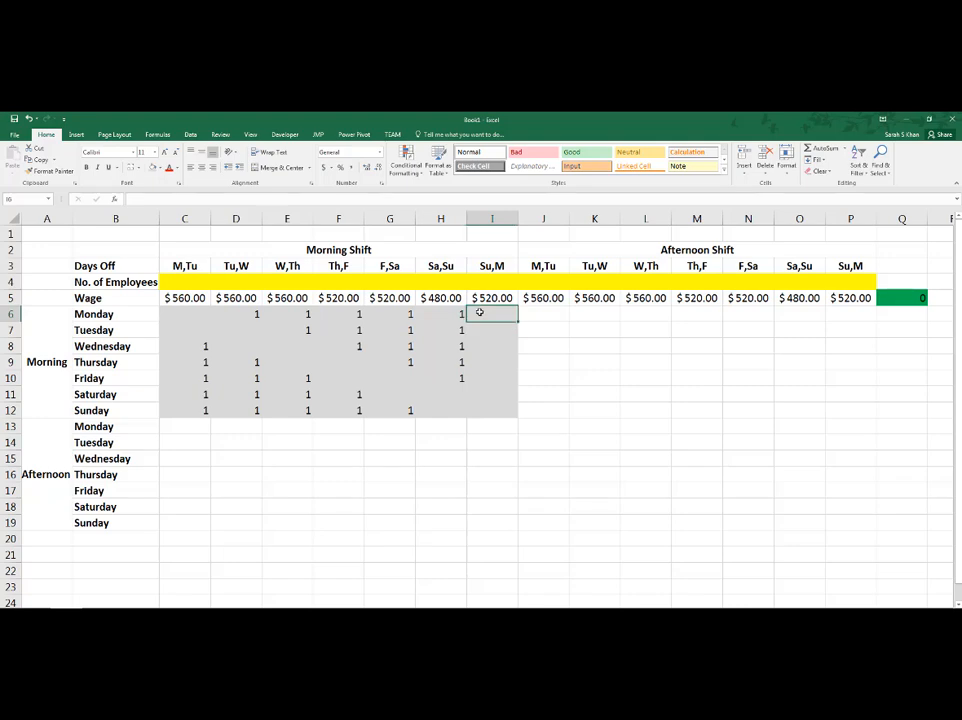
pyautogui.press('Return')
pyautogui.write('1')
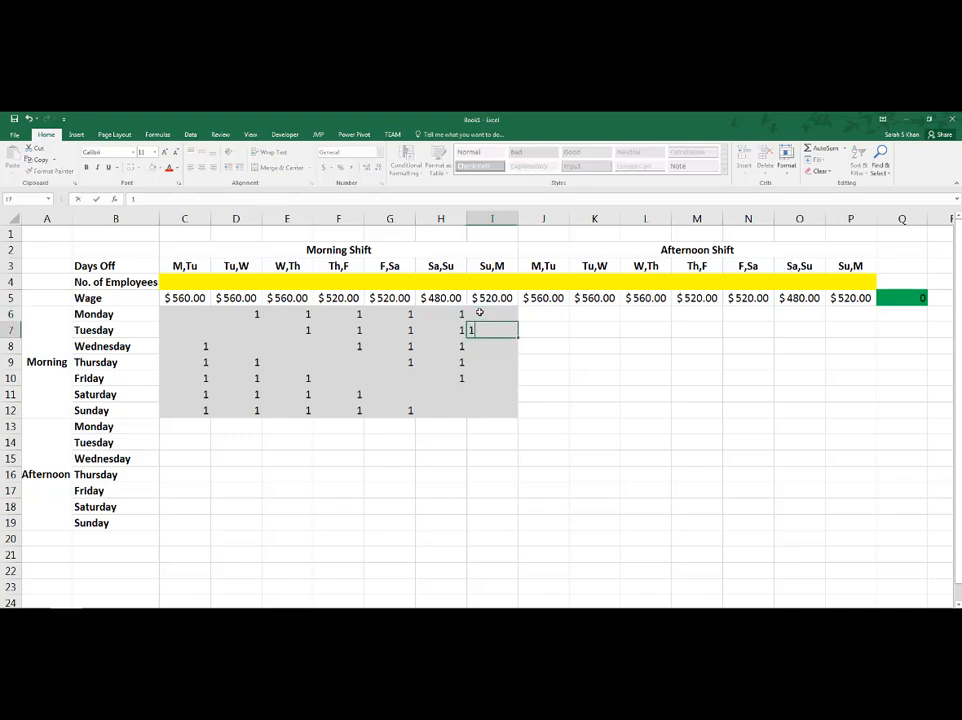
pyautogui.press('Return')
pyautogui.write('1')
pyautogui.press('Return')
pyautogui.write('1')
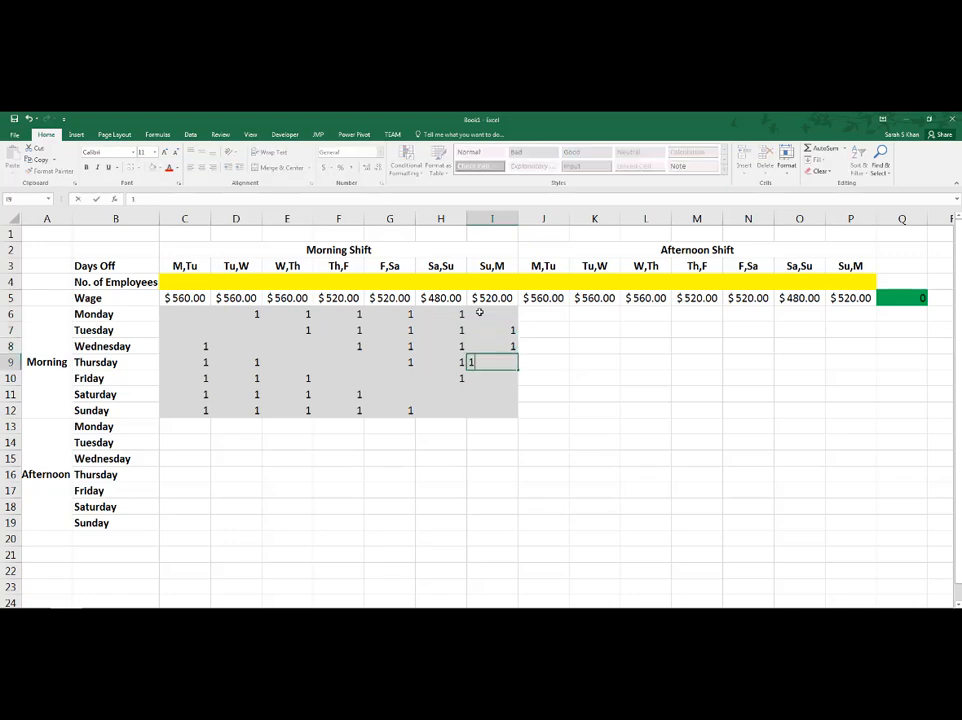
pyautogui.press('Return')
pyautogui.write('1')
pyautogui.press('Return')
pyautogui.press('Return')
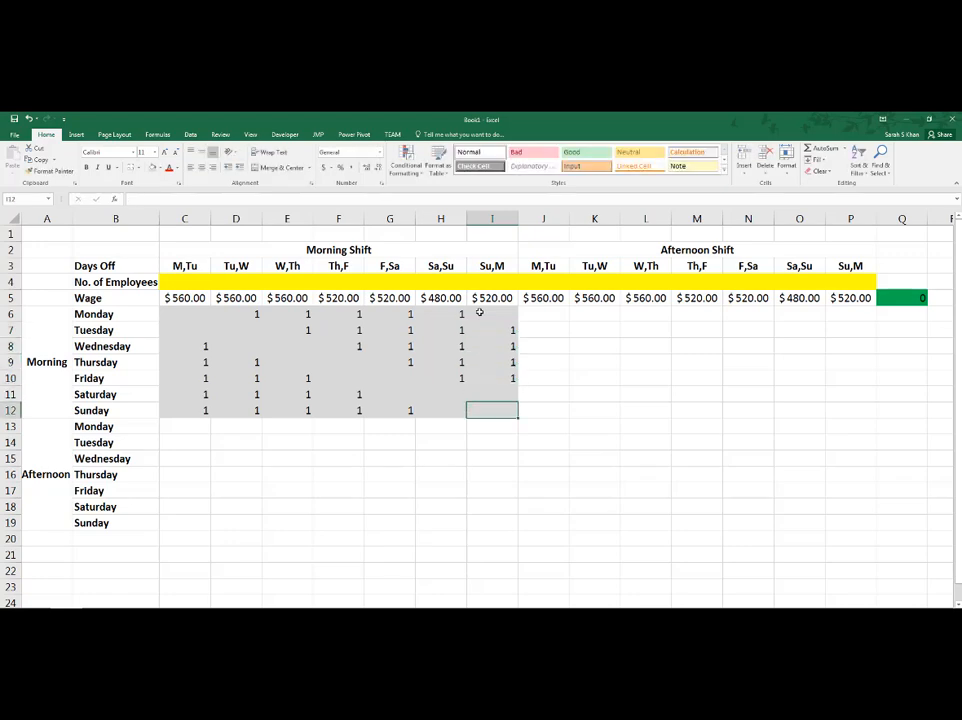
pyautogui.click(485, 394)
pyautogui.write('1')
pyautogui.press('Return')
# - Check the morning rows by entering =SUM(C6:I6) in J6 and filling it down to J12
pyautogui.click(532, 473)
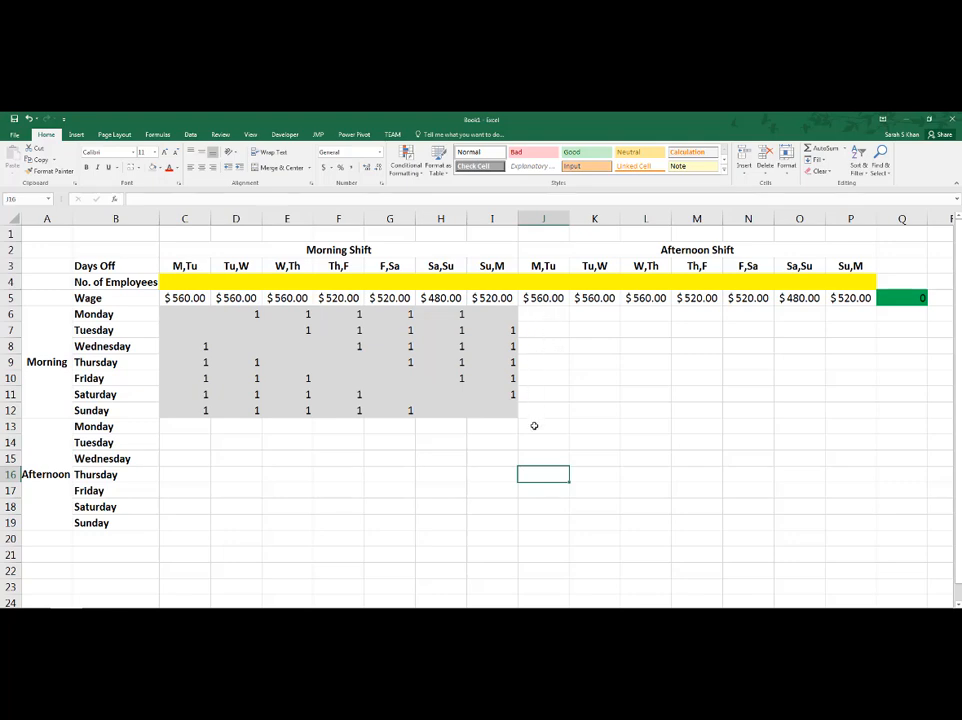
pyautogui.press('Up')
pyautogui.press('Up')
pyautogui.press('Up')
pyautogui.press('Up')
pyautogui.press('Up')
pyautogui.press('Up')
pyautogui.press('Up')
pyautogui.press('Up')
pyautogui.press('Up')
pyautogui.press('Up')
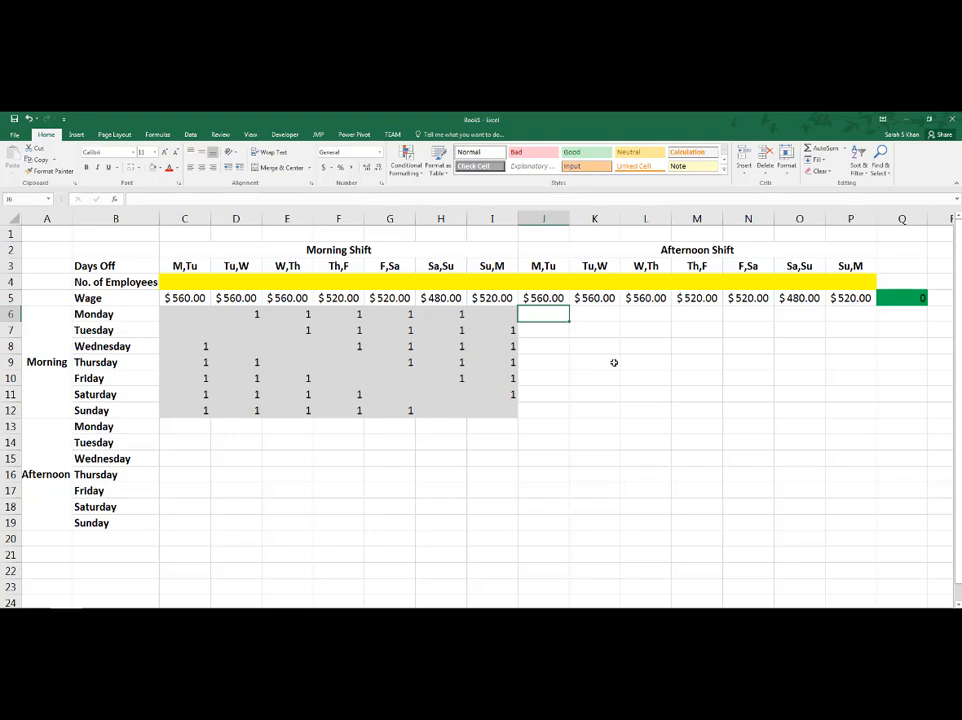
pyautogui.write('=sum(')
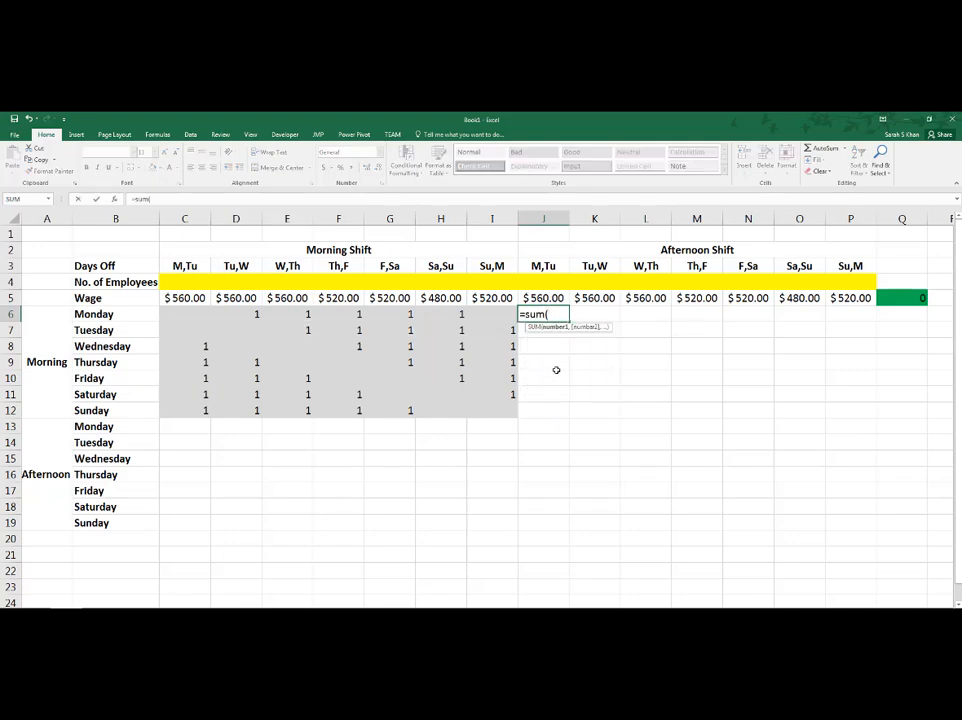
pyautogui.moveTo(190, 314); pyautogui.dragTo(474, 311)
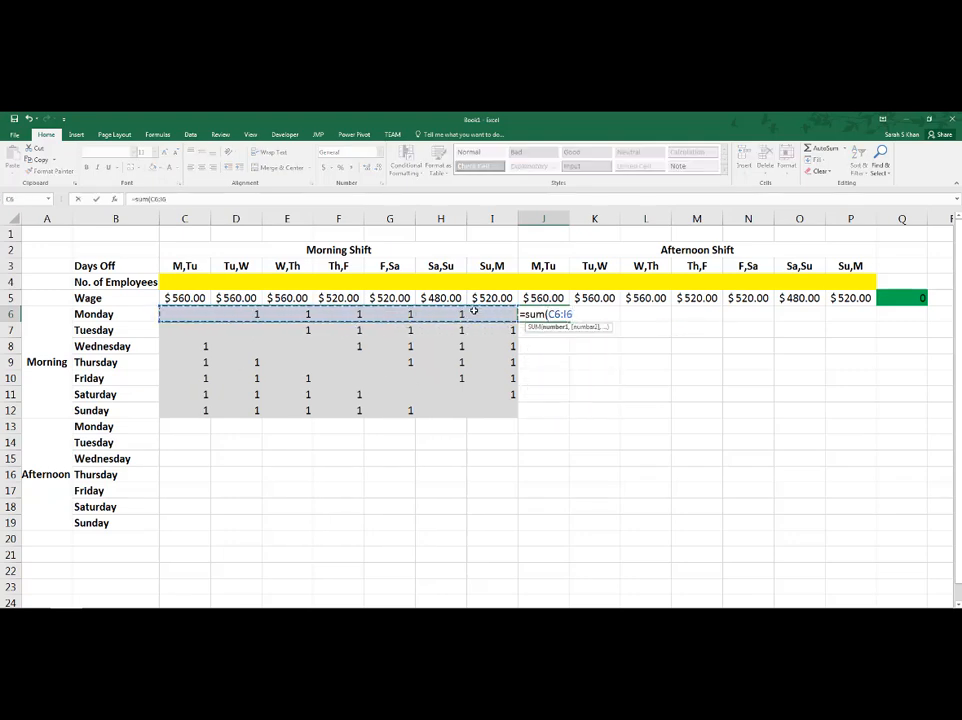
pyautogui.press('Return')
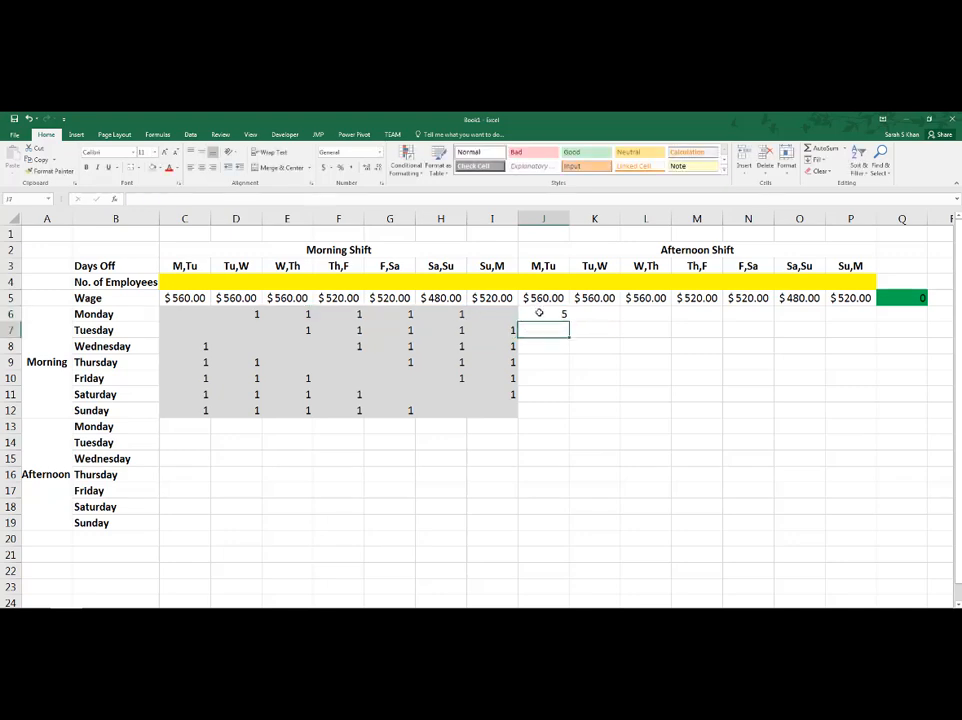
pyautogui.click(539, 313)
pyautogui.moveTo(569, 321); pyautogui.dragTo(568, 419)
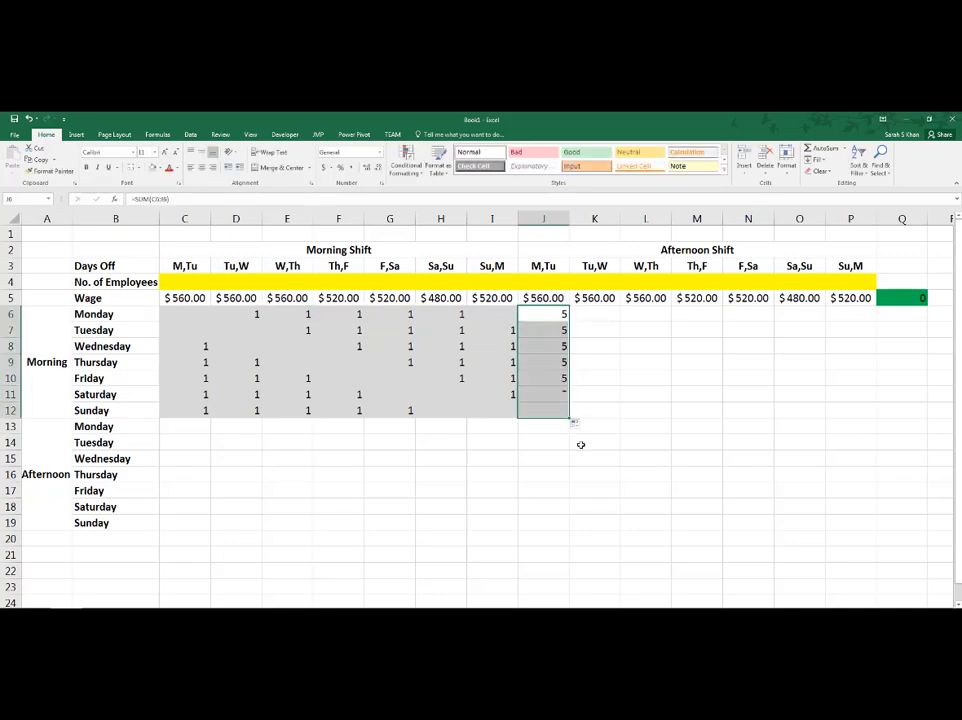
# - Check the morning columns by entering =SUM(C6:C12) in C13 and filling it across to I13
pyautogui.click(194, 426)
pyautogui.write('=sum(')
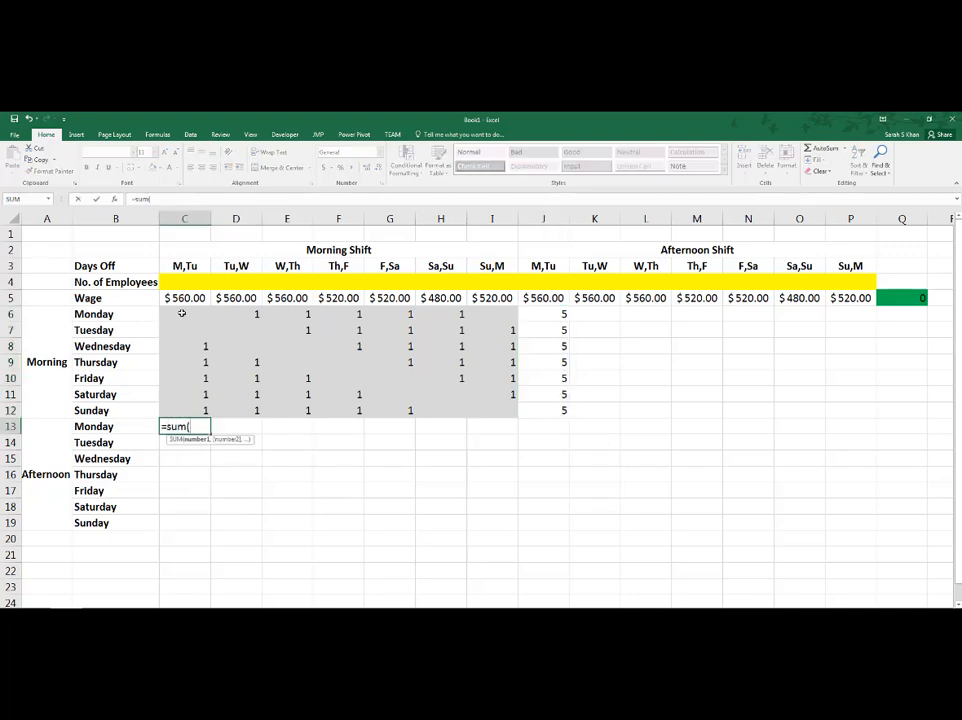
pyautogui.moveTo(189, 313); pyautogui.dragTo(188, 411)
pyautogui.press('Return')
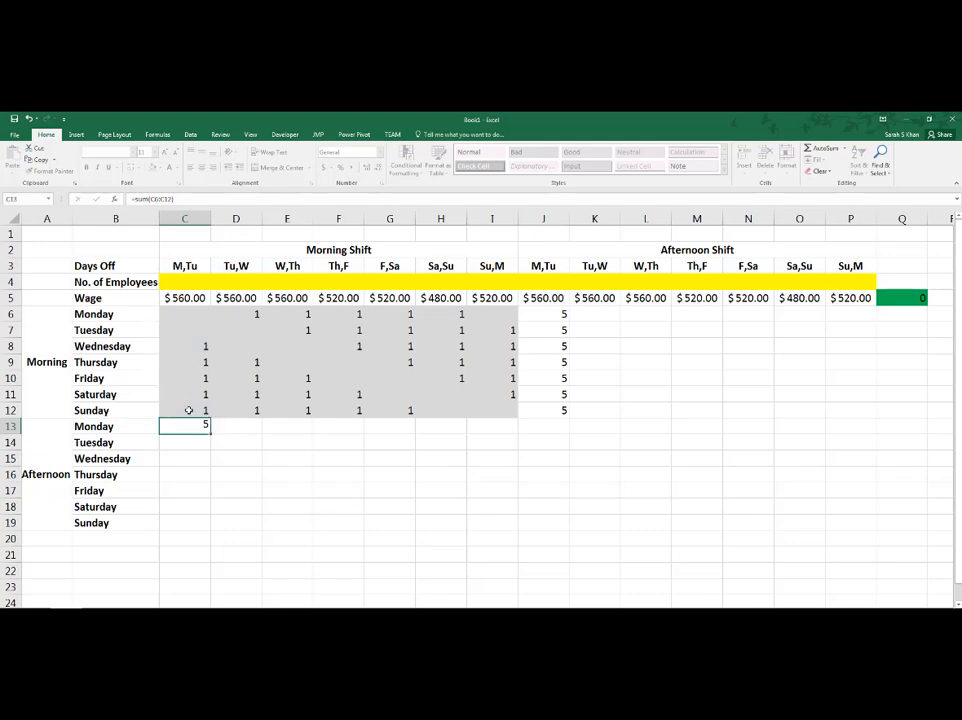
pyautogui.click(207, 430)
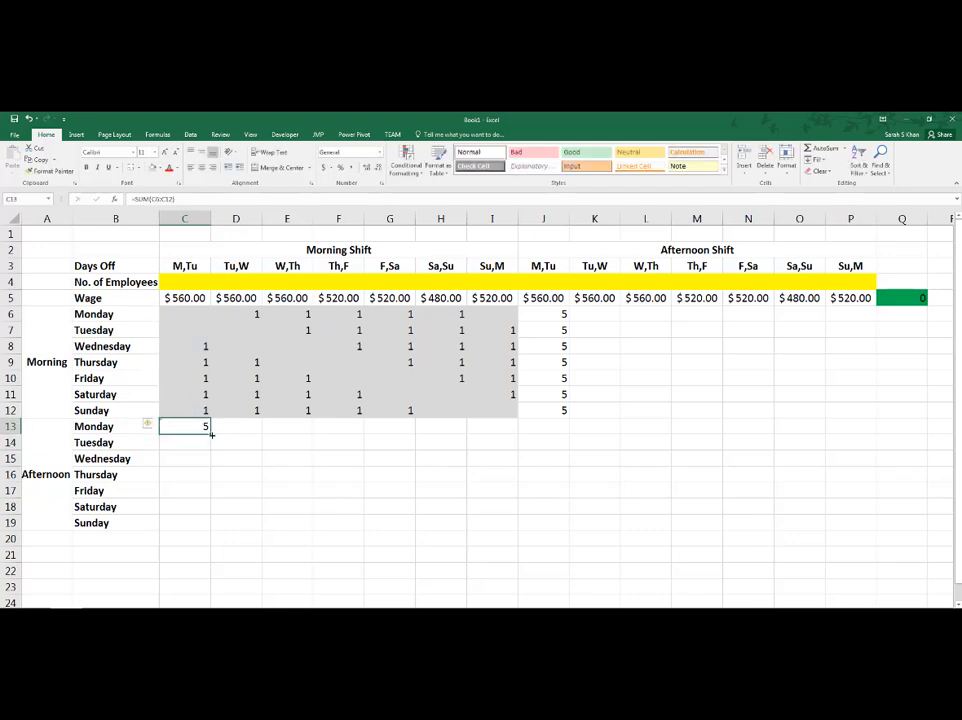
pyautogui.moveTo(211, 434); pyautogui.dragTo(515, 436)
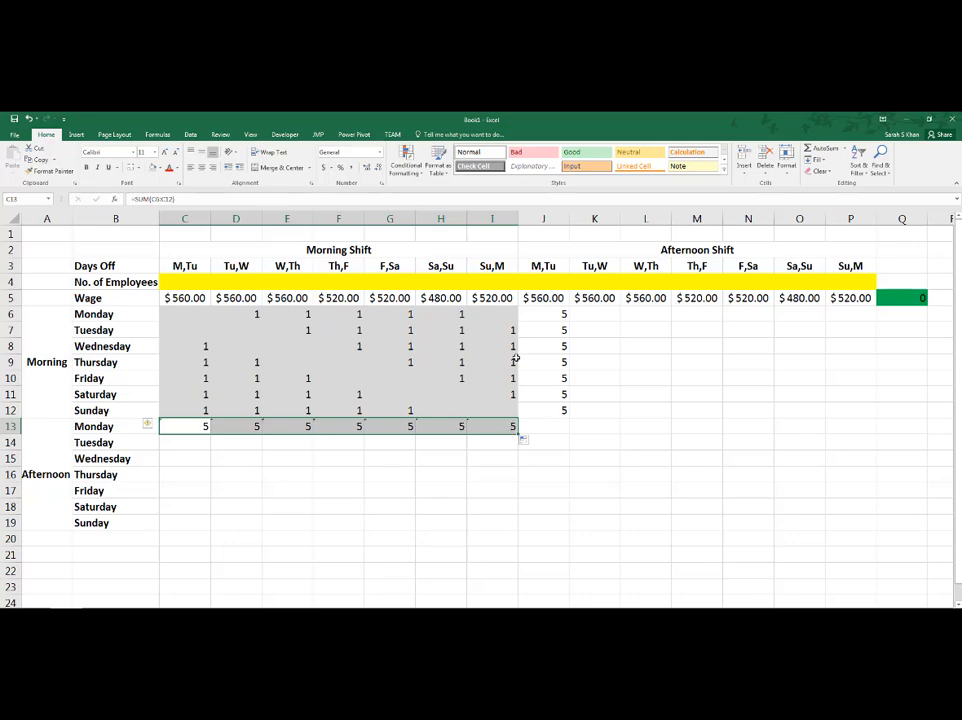
# - Clear the check totals from J6:J12 and C13:I13
pyautogui.moveTo(554, 314); pyautogui.dragTo(556, 412)
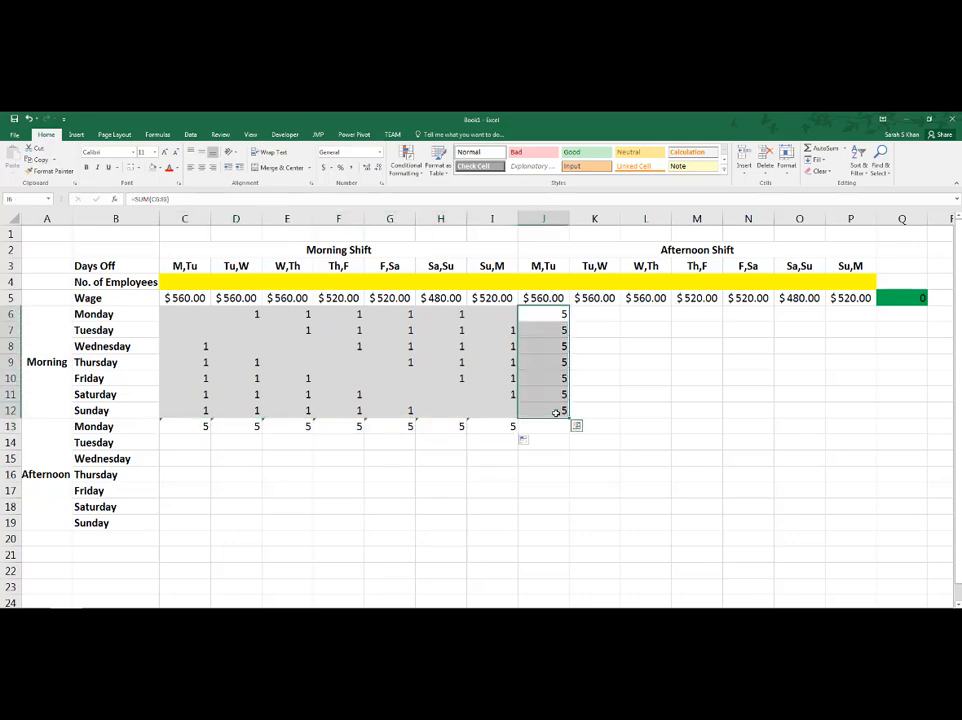
pyautogui.press('Delete')
pyautogui.click(498, 428)
pyautogui.moveTo(495, 428); pyautogui.dragTo(190, 442)
pyautogui.press('Delete')
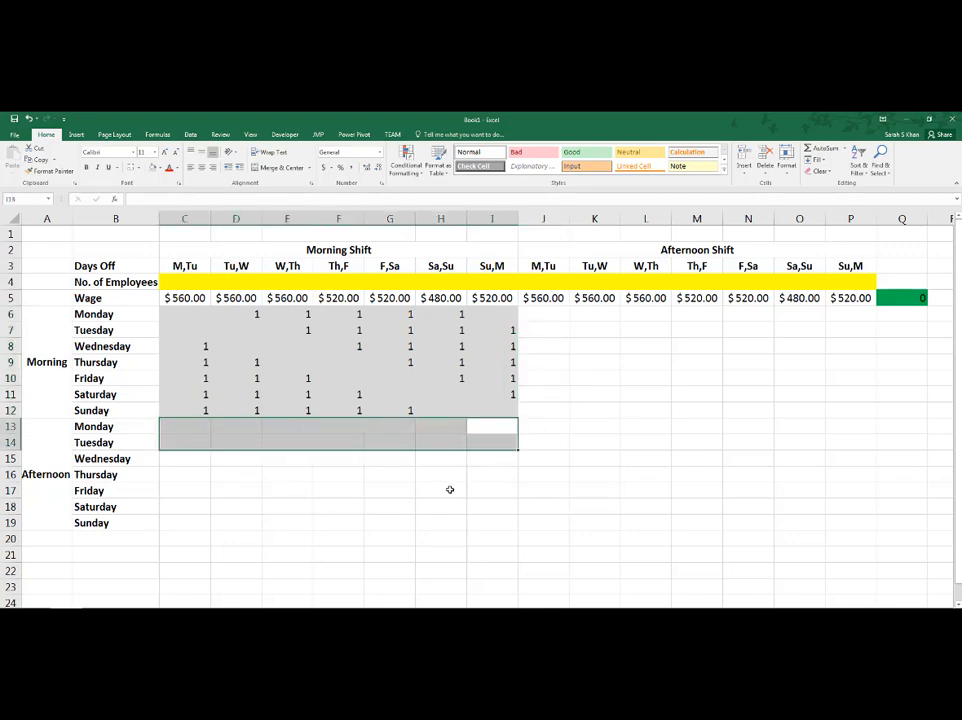
pyautogui.click(575, 401)
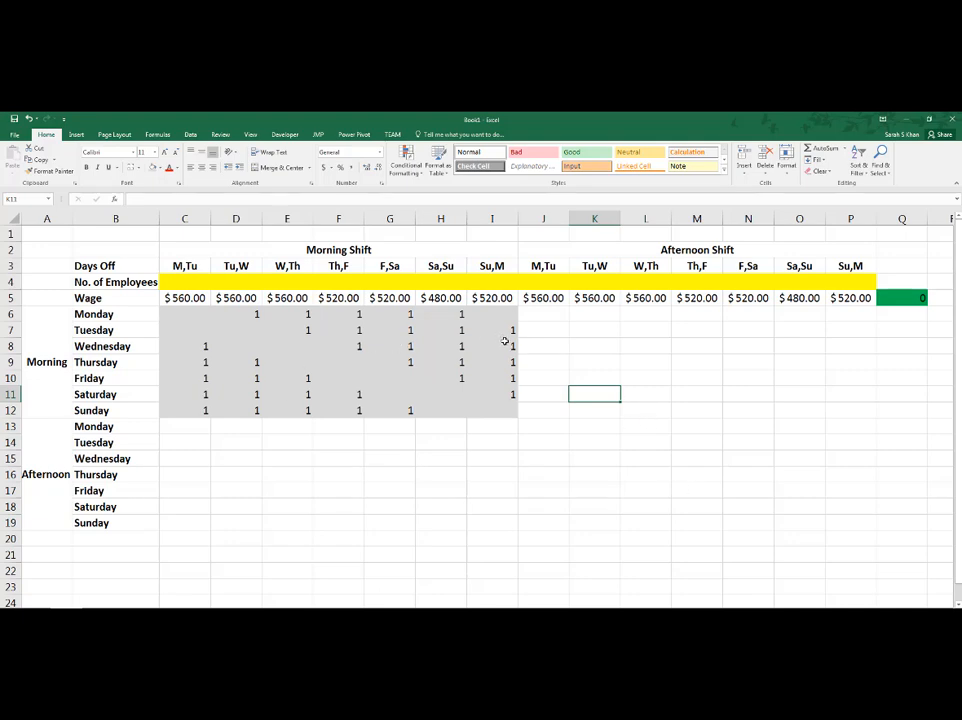
# - Shade the afternoon-shift block J13:P19 light gray and copy the morning matrix C6:I12 into it
pyautogui.moveTo(558, 427); pyautogui.dragTo(820, 522)
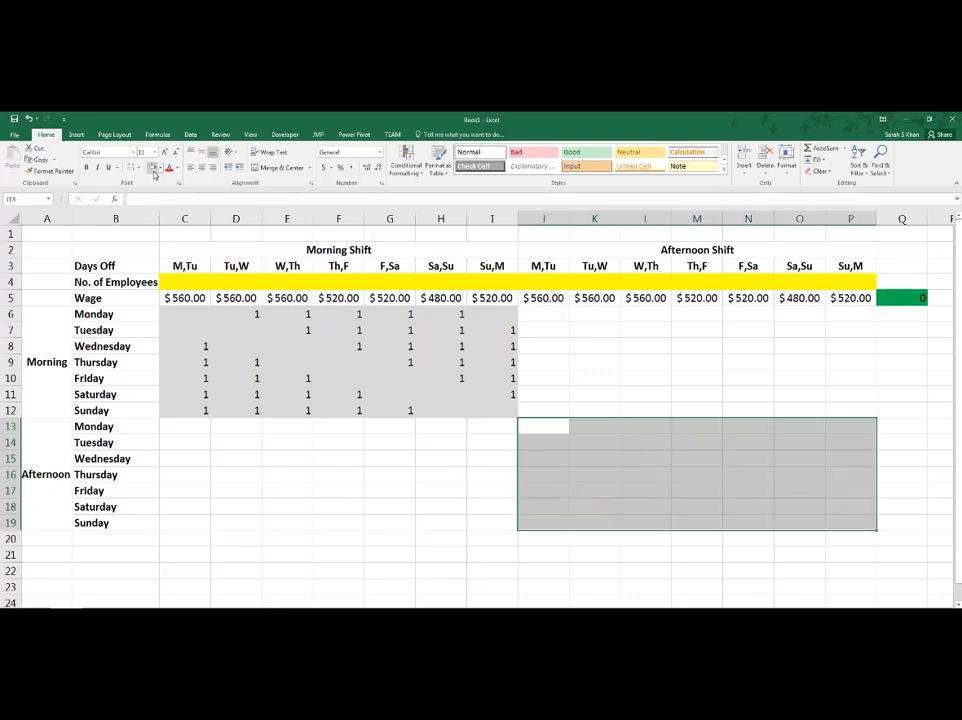
pyautogui.click(205, 316)
pyautogui.moveTo(379, 351); pyautogui.dragTo(515, 406)
pyautogui.hotkey('ctrl', 'c')
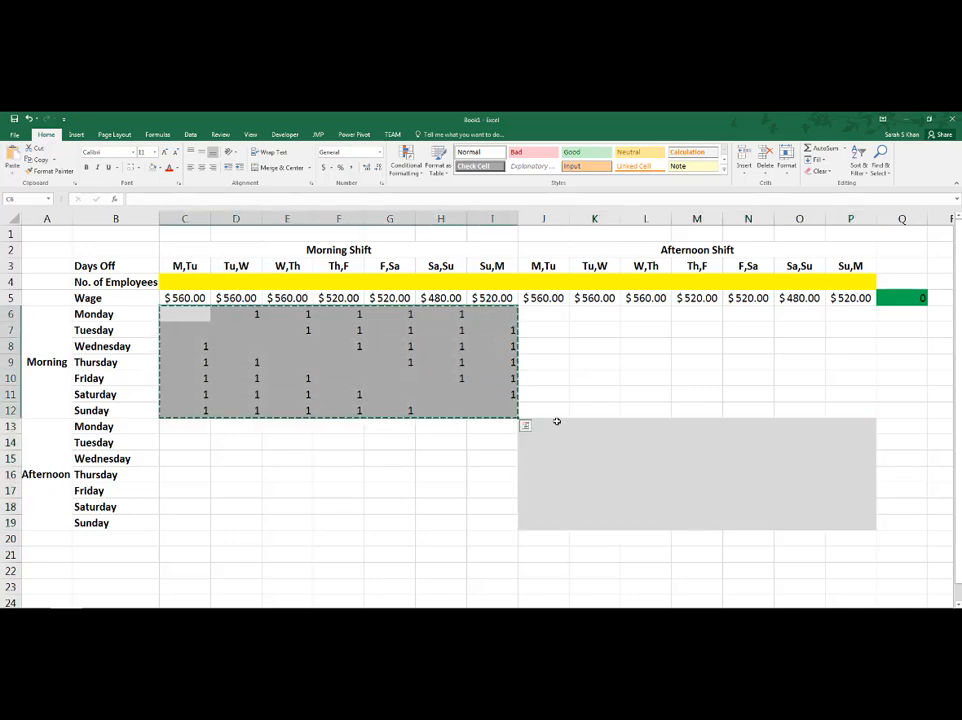
pyautogui.click(558, 427)
pyautogui.hotkey('ctrl', 'v')
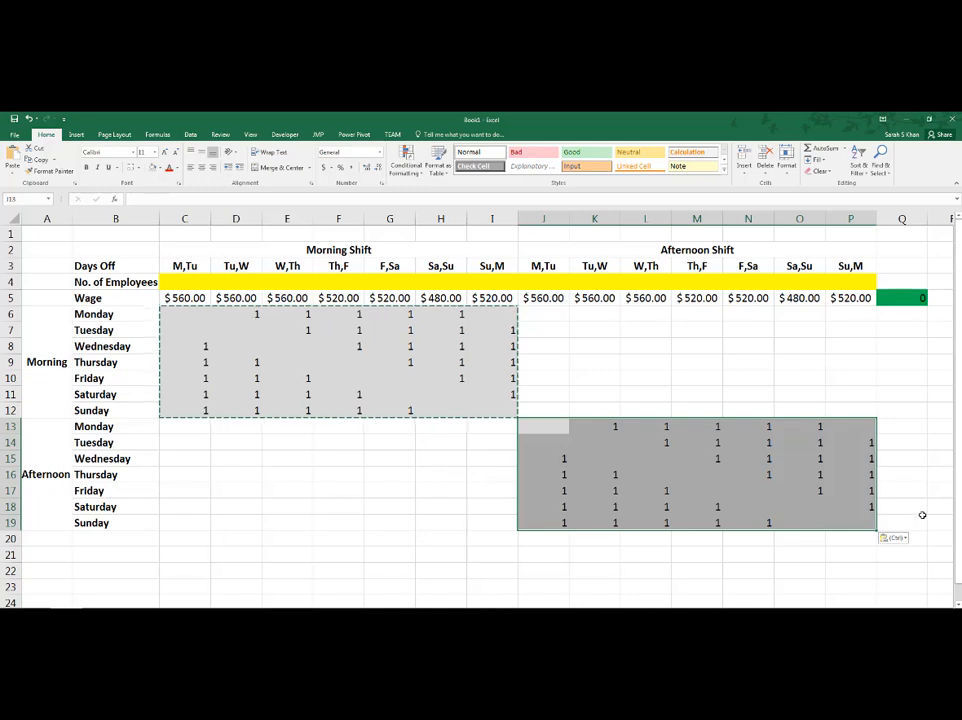
pyautogui.click(893, 503)
pyautogui.press('Escape')
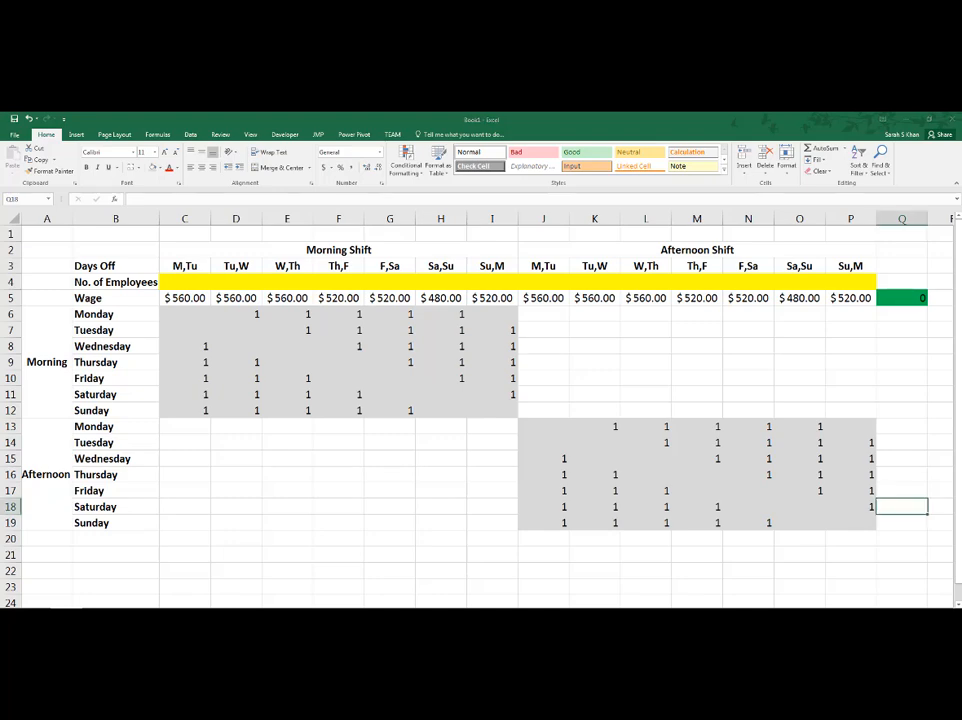
# - Add the heading Requirement in R3 and widen column R to fit it
pyautogui.hscroll(2, 487, 412)
pyautogui.hscroll(3, 487, 412)
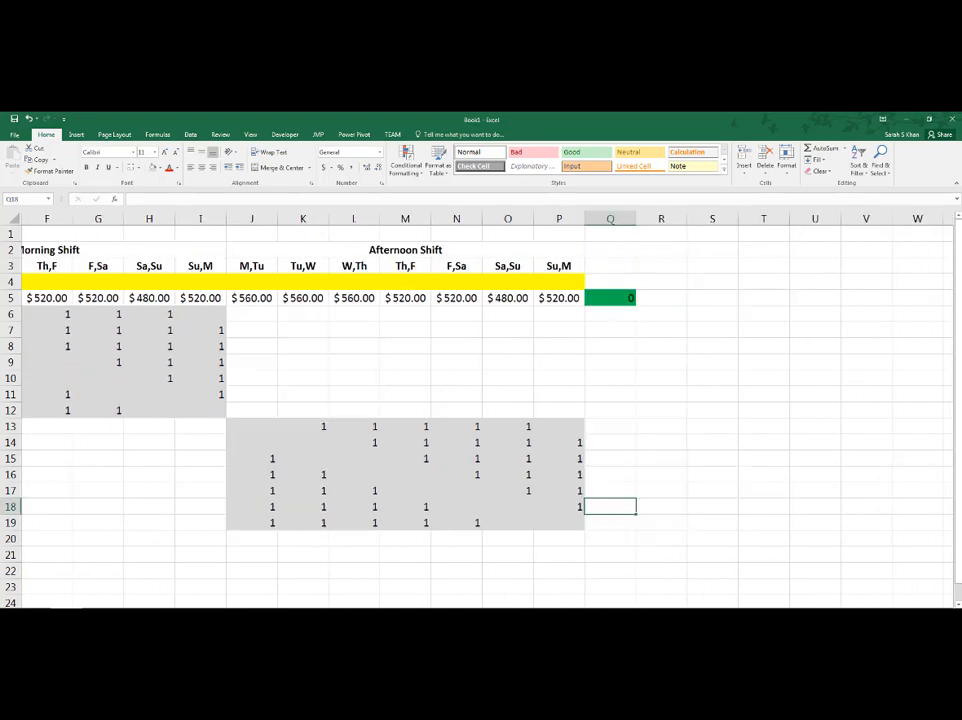
pyautogui.click(679, 265)
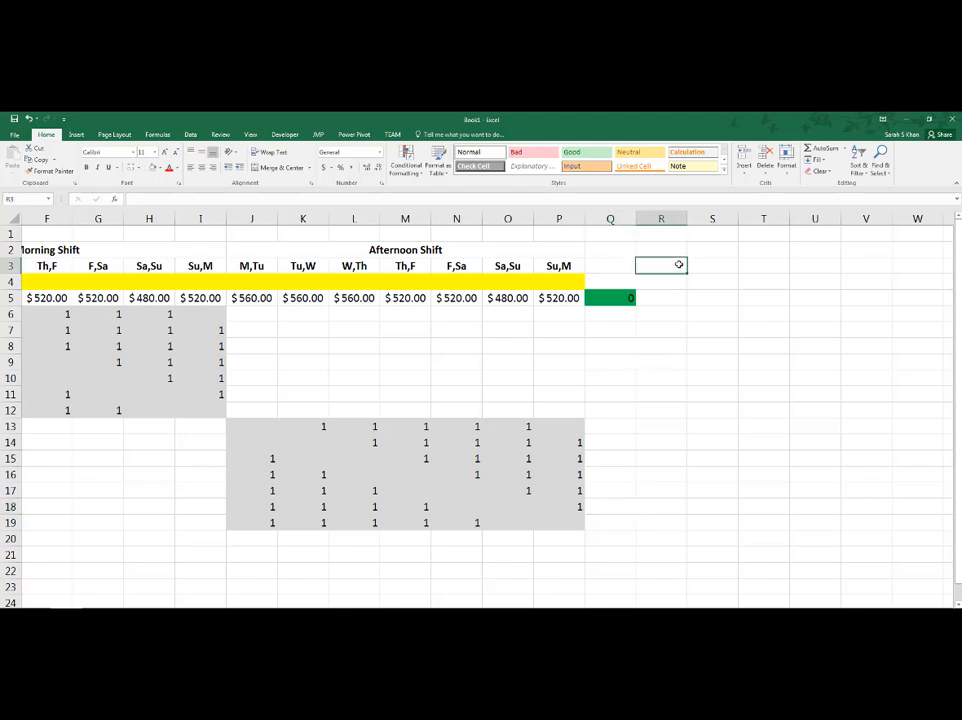
pyautogui.write('Requirement')
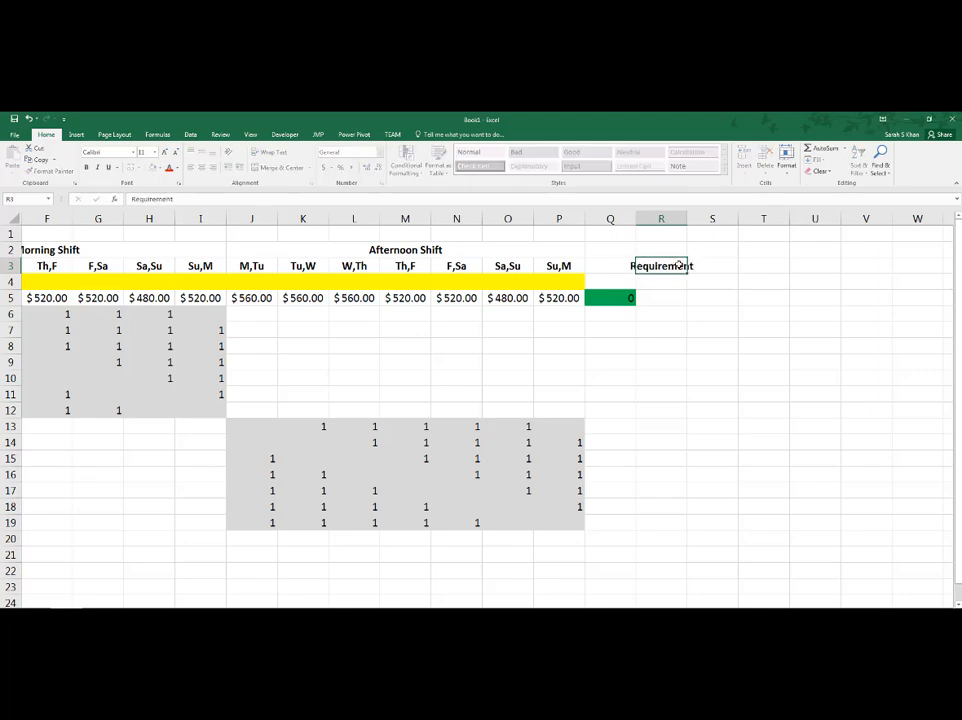
pyautogui.press('Return')
pyautogui.doubleClick(686, 218)
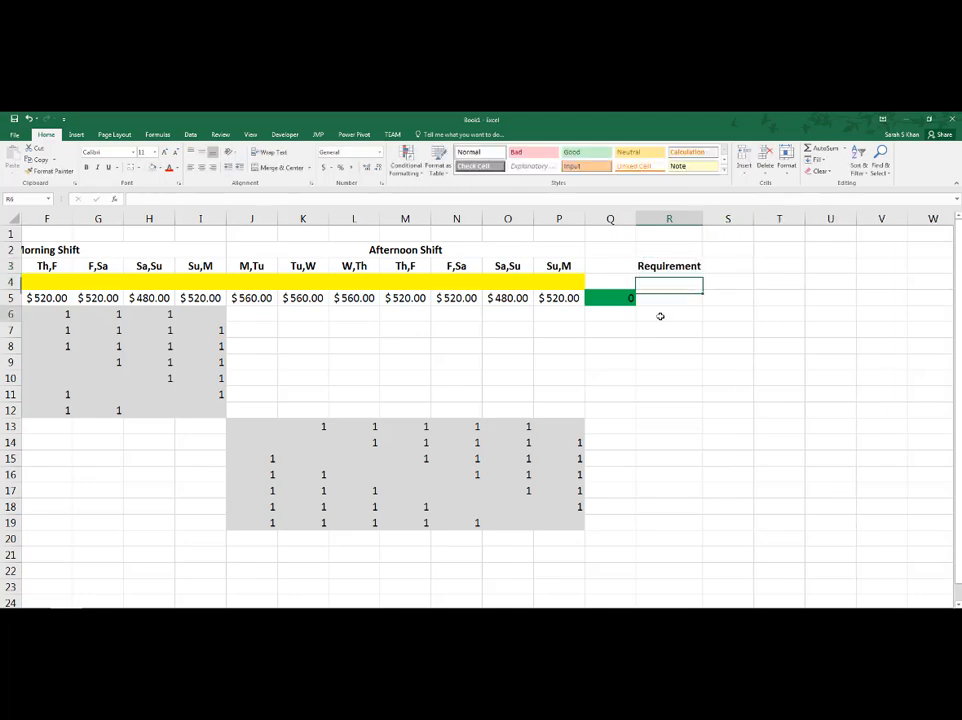
# - Enter the morning staff requirements 55, 60, 60, 70, 90, 120 and 100 for Monday to Sunday in R6:R12
pyautogui.click(660, 316)
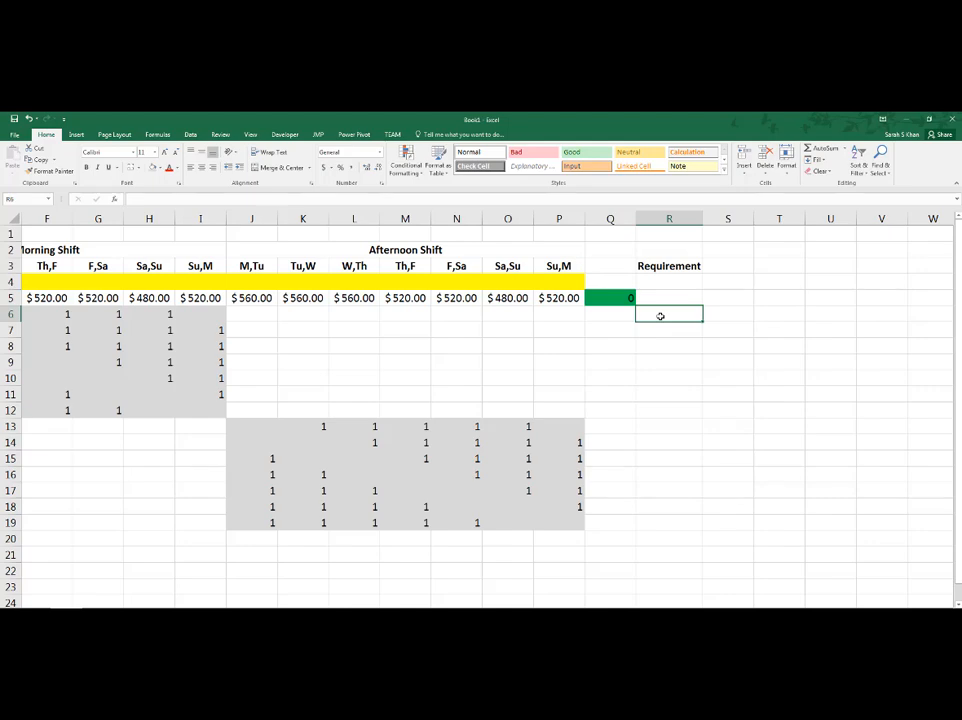
pyautogui.write('55')
pyautogui.press('Return')
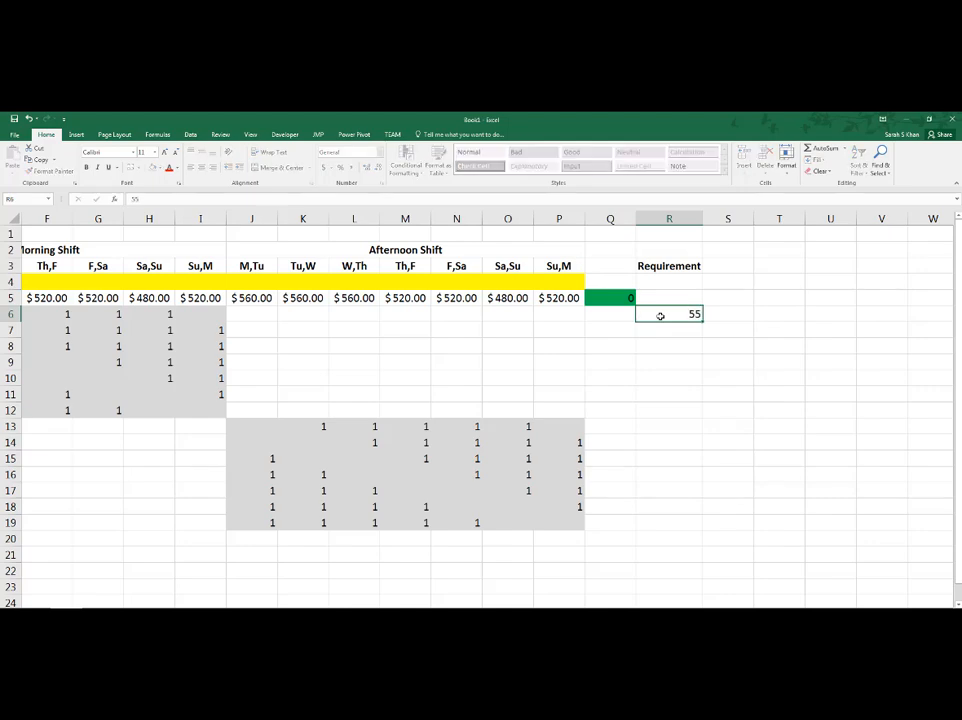
pyautogui.write('60')
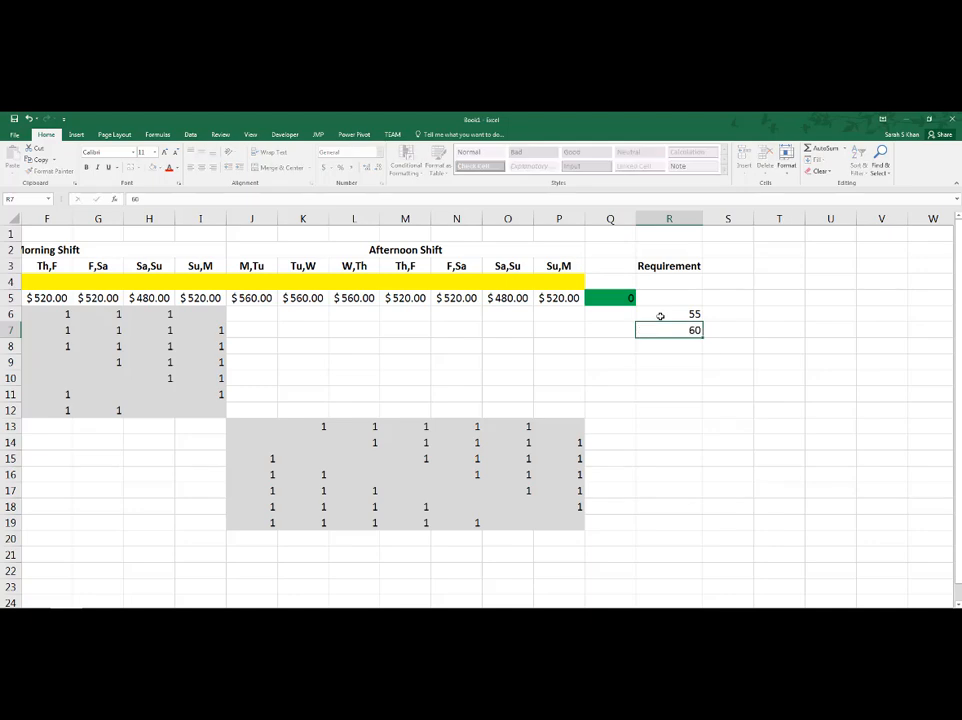
pyautogui.press('Return')
pyautogui.write('60')
pyautogui.press('Return')
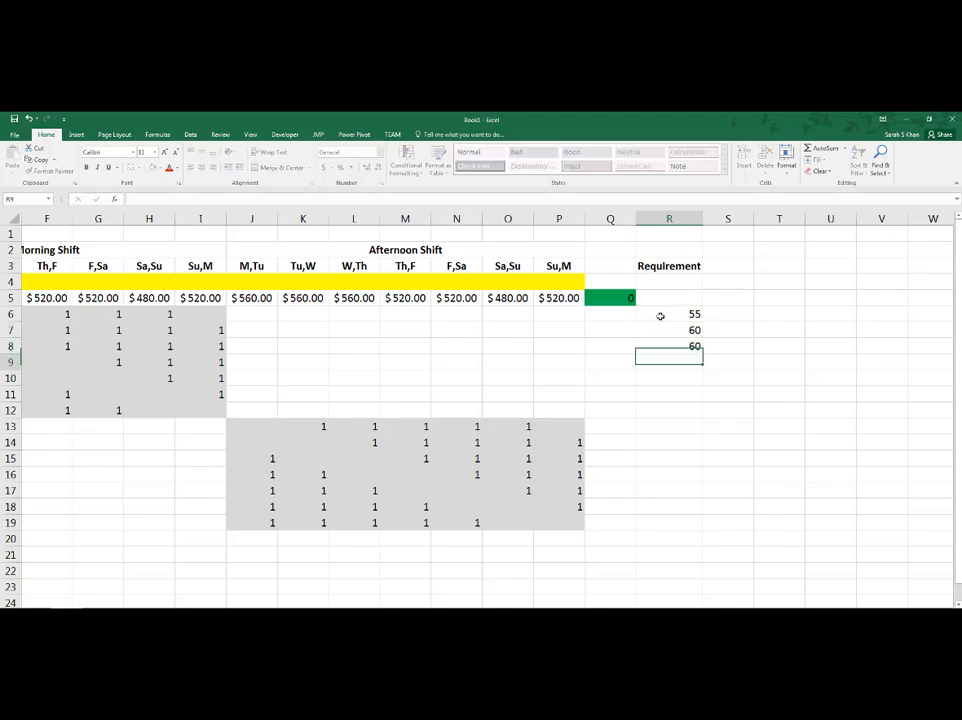
pyautogui.write('70')
pyautogui.press('Return')
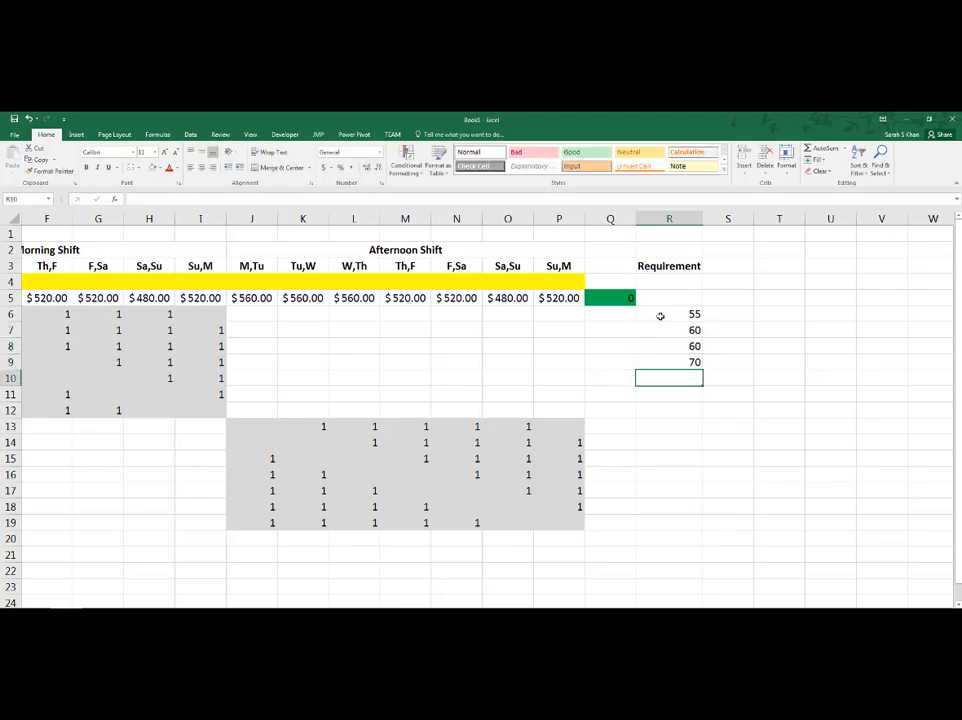
pyautogui.write('90')
pyautogui.press('Return')
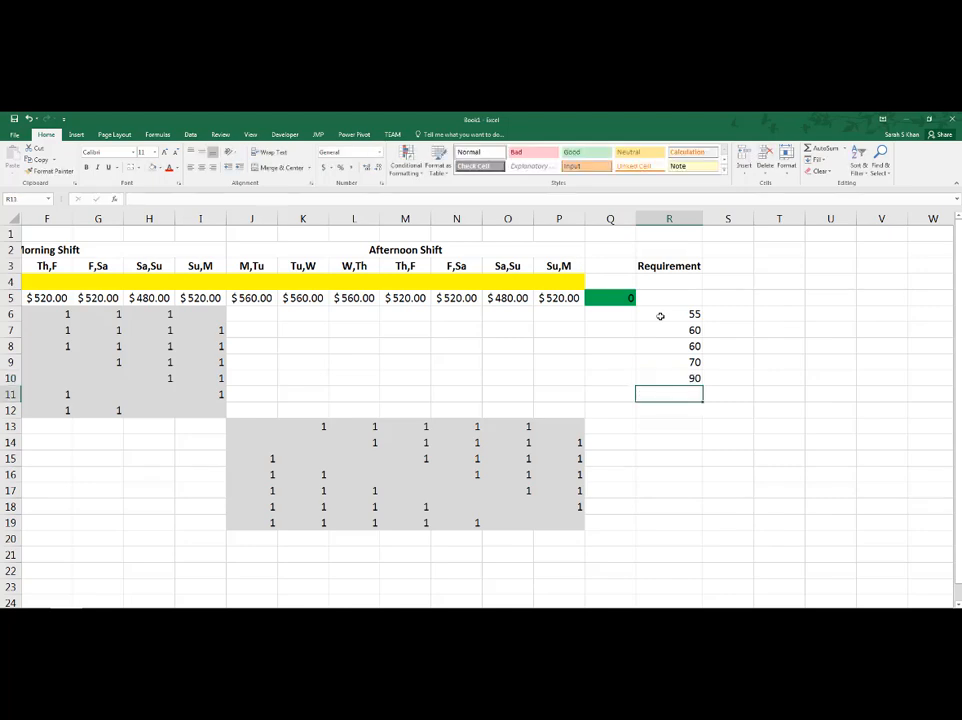
pyautogui.write('120')
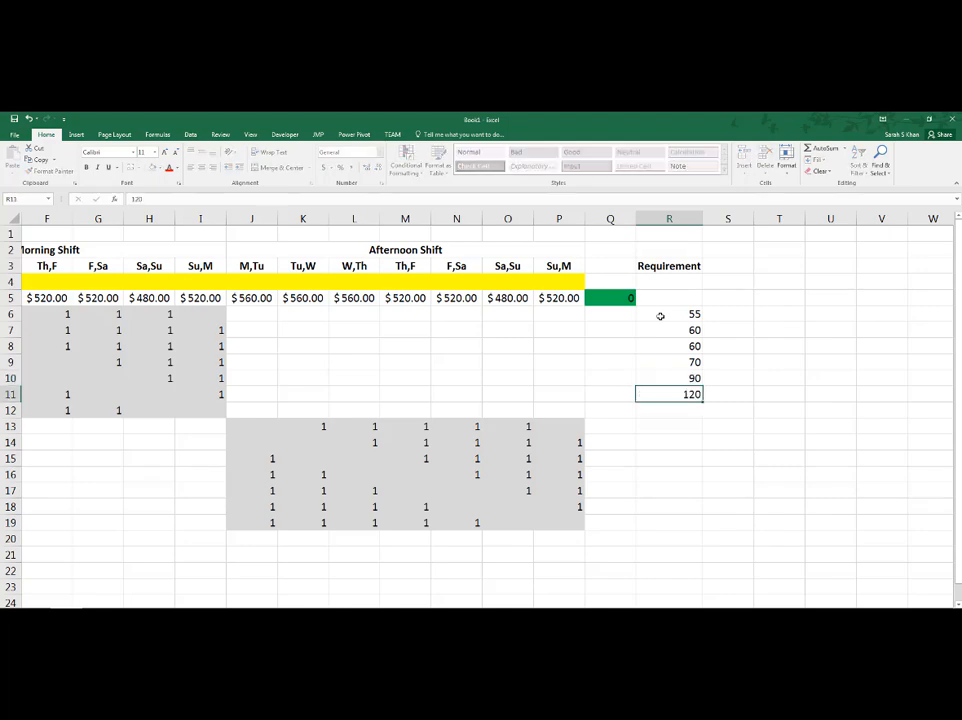
pyautogui.press('Return')
pyautogui.write('100')
pyautogui.press('Return')
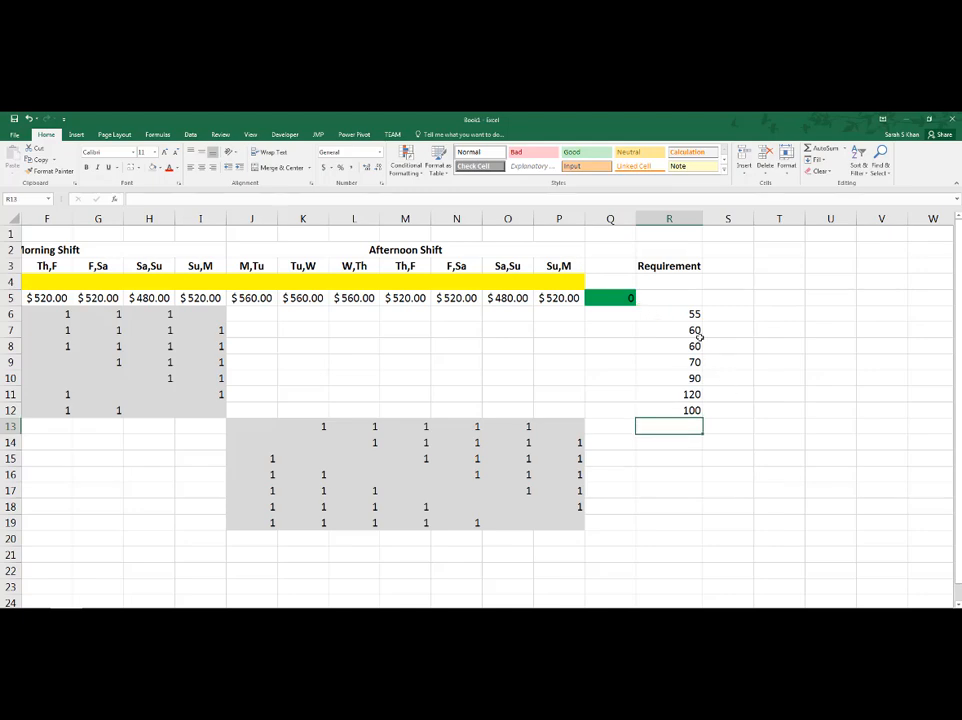
# - Apply the Bad cell style to R6:R12 and copy these requirements into the afternoon rows R13:R19
pyautogui.moveTo(680, 314); pyautogui.dragTo(680, 410)
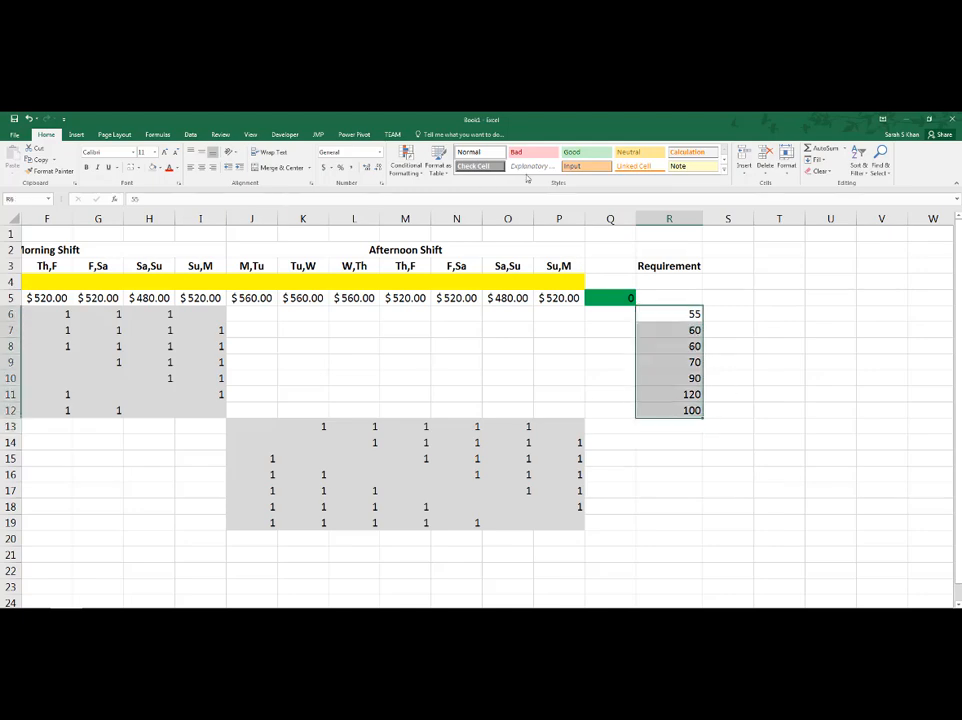
pyautogui.click(526, 155)
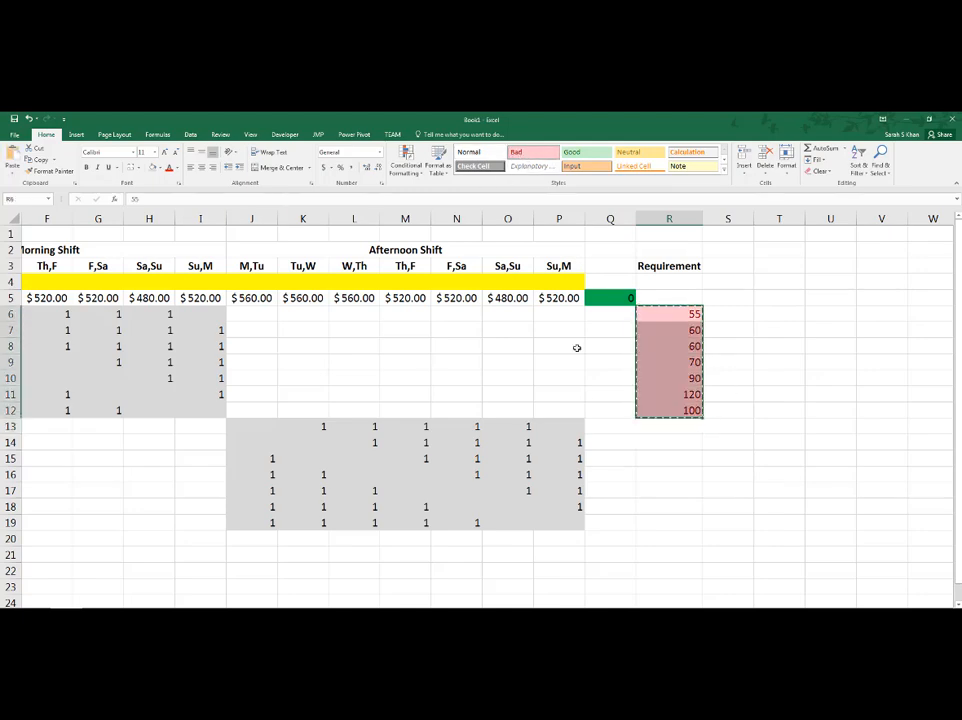
pyautogui.hotkey('ctrl', 'c')
pyautogui.click(666, 426)
pyautogui.hotkey('ctrl', 'v')
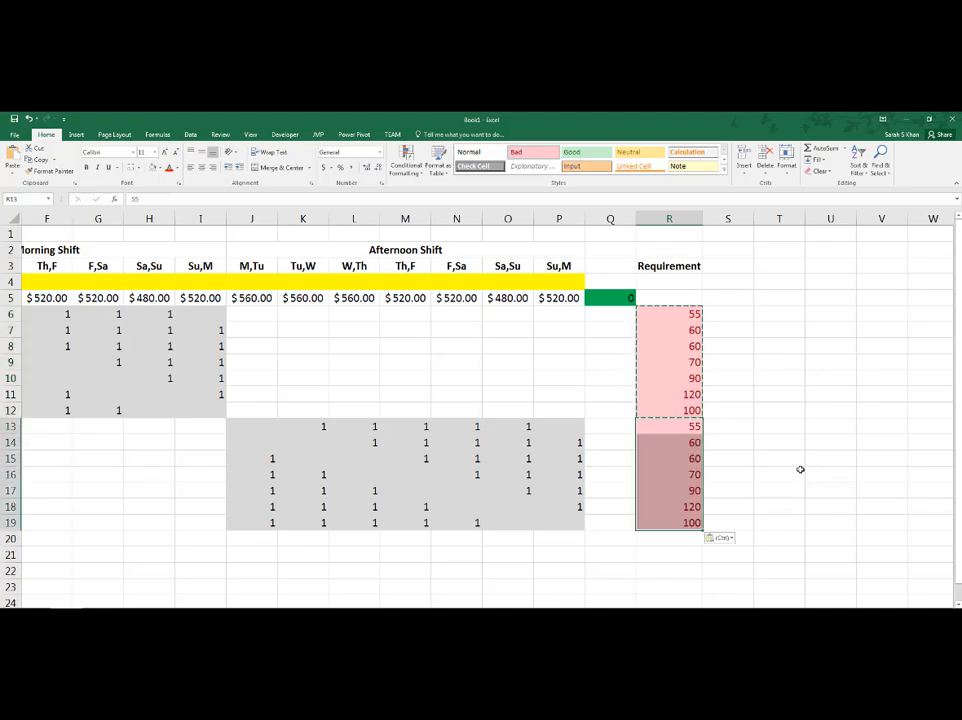
pyautogui.press('Escape')
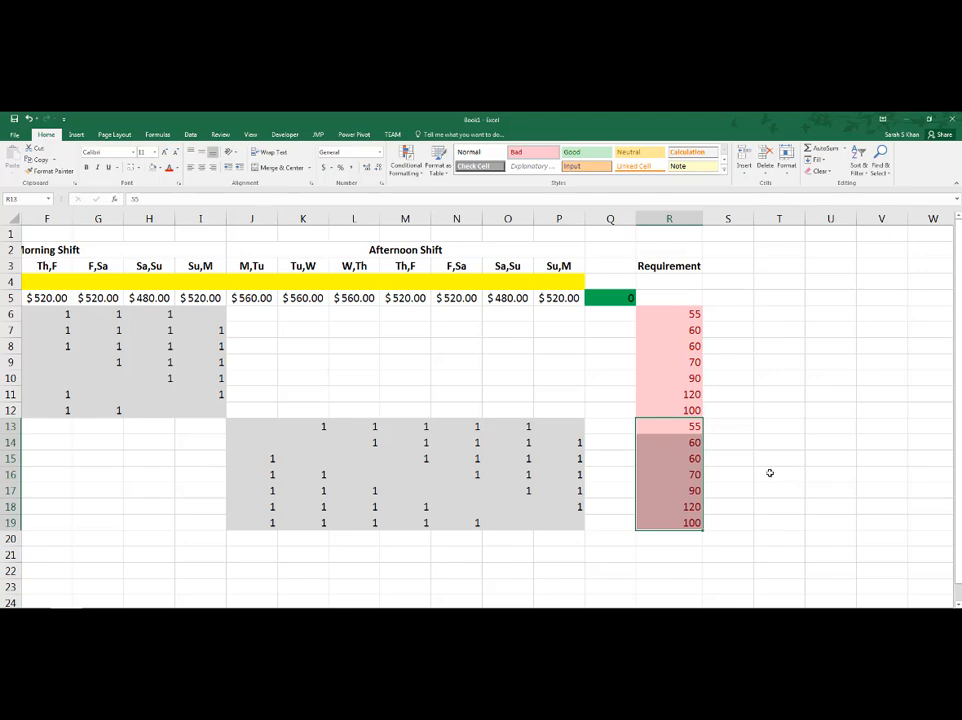
pyautogui.click(681, 314)
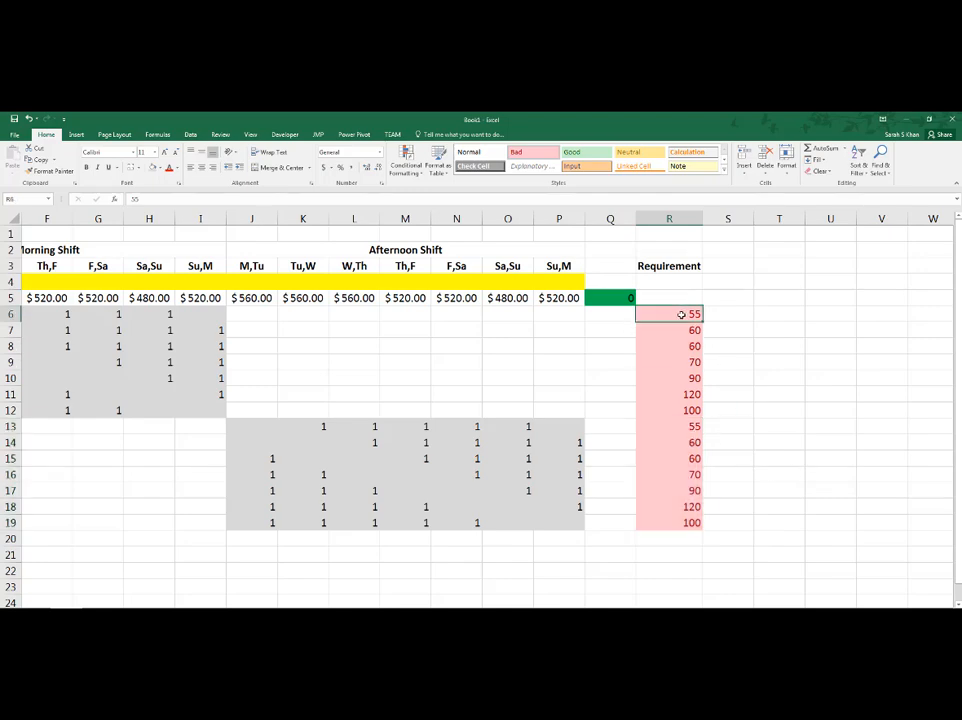
pyautogui.click(679, 427)
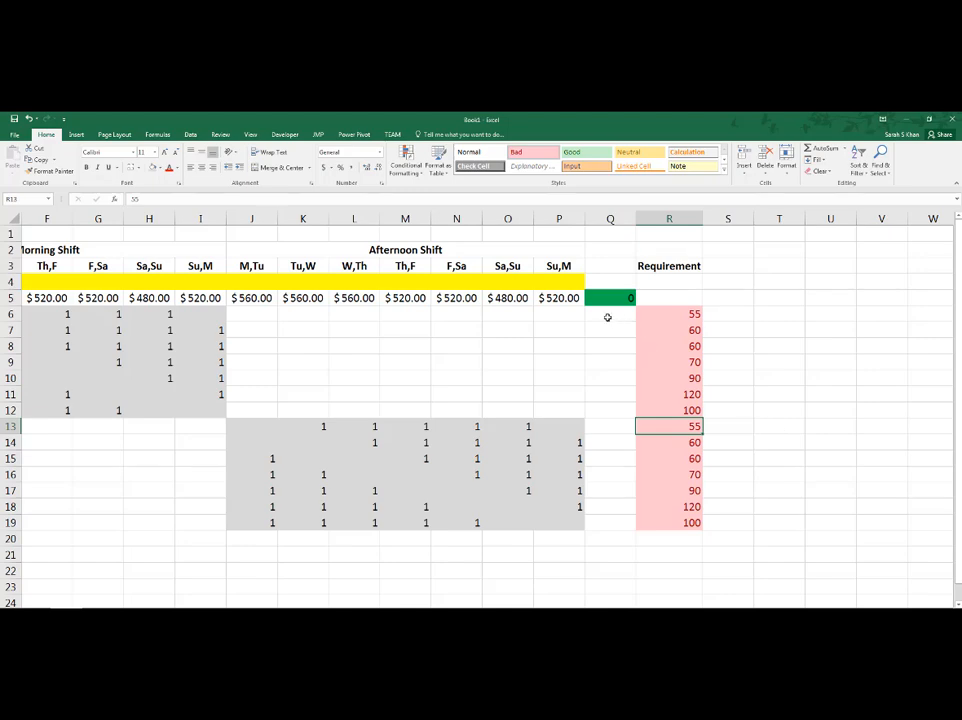
# - Write the formula =SUMPRODUCT(C5:P5,C4:P4) in Q6, multiplying the wage row by the number of employees row
pyautogui.click(616, 314)
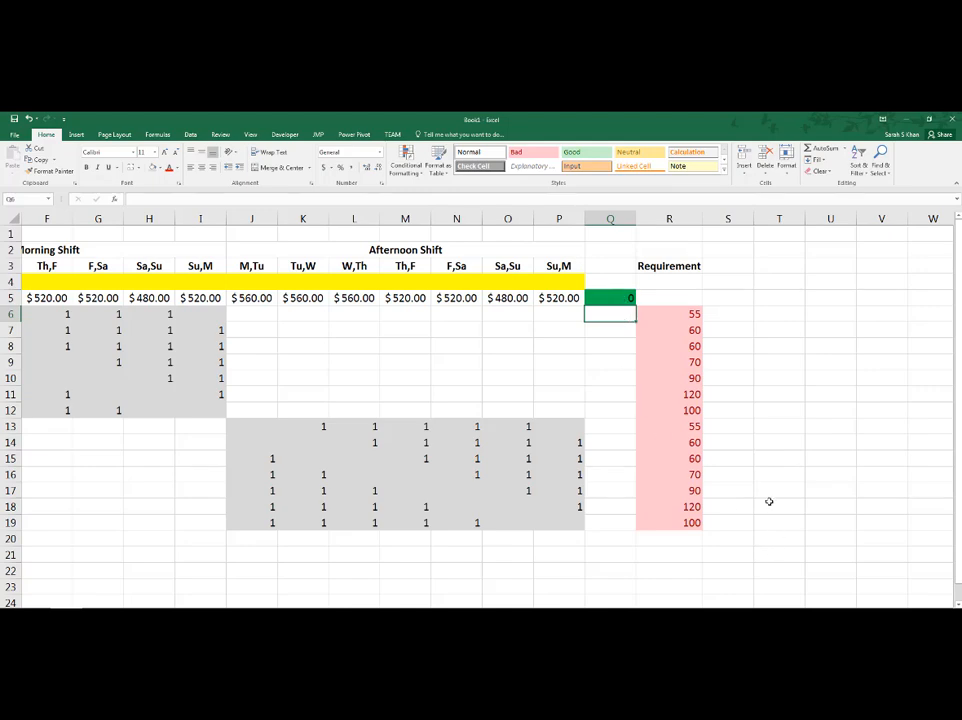
pyautogui.scroll(-2, 768, 500)
pyautogui.write('=SUMPRODUCT(')
pyautogui.moveTo(168, 290); pyautogui.dragTo(768, 300)
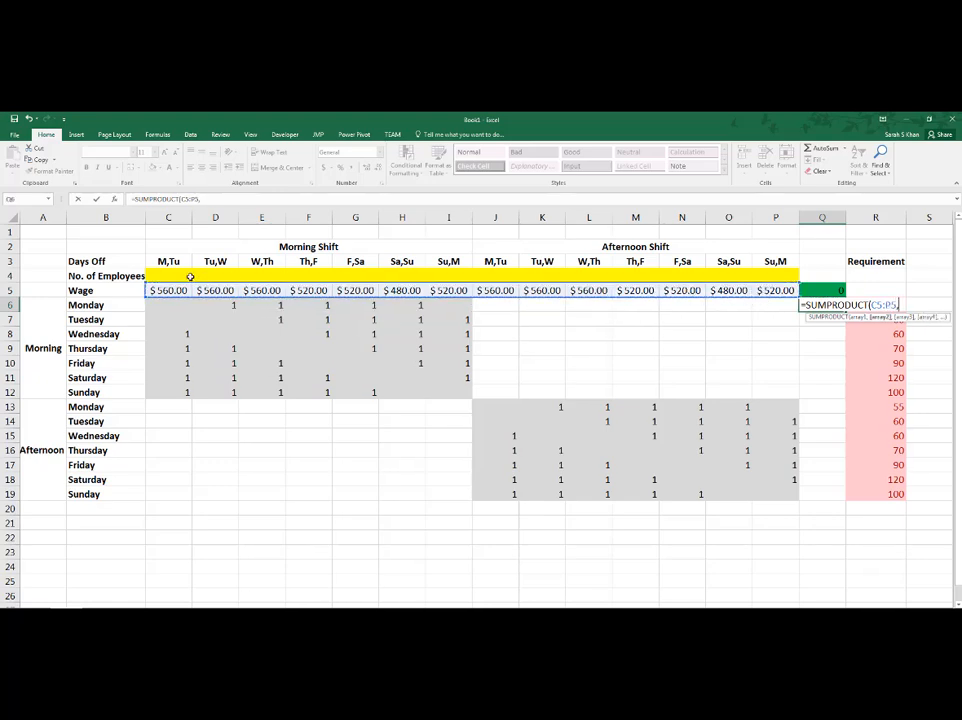
pyautogui.moveTo(190, 276); pyautogui.dragTo(343, 271)
pyautogui.moveTo(612, 275); pyautogui.dragTo(767, 273)
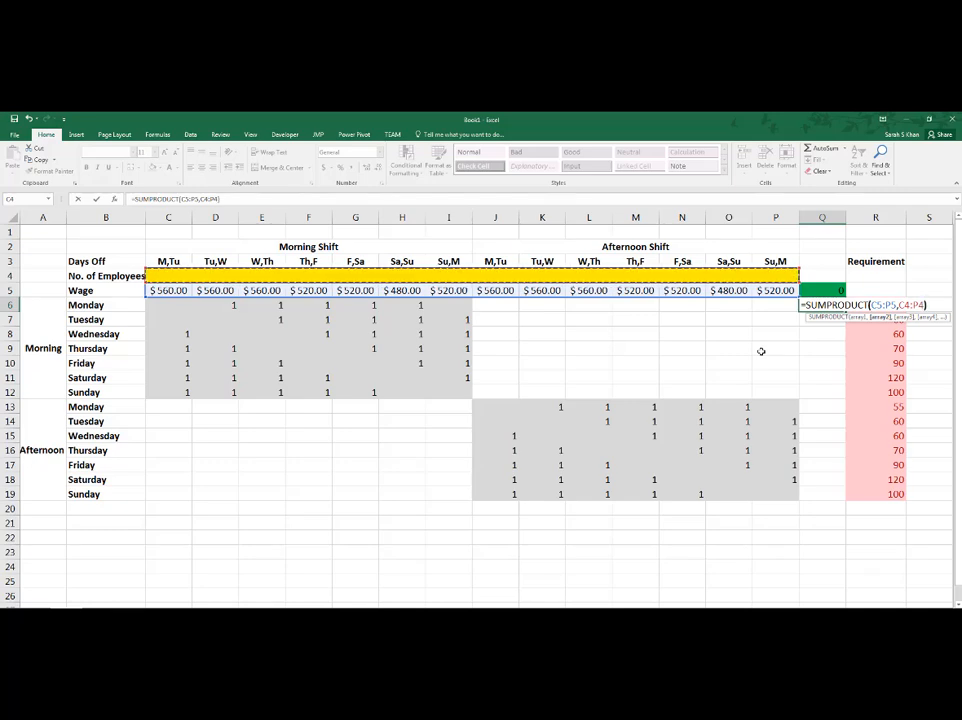
pyautogui.write(')')
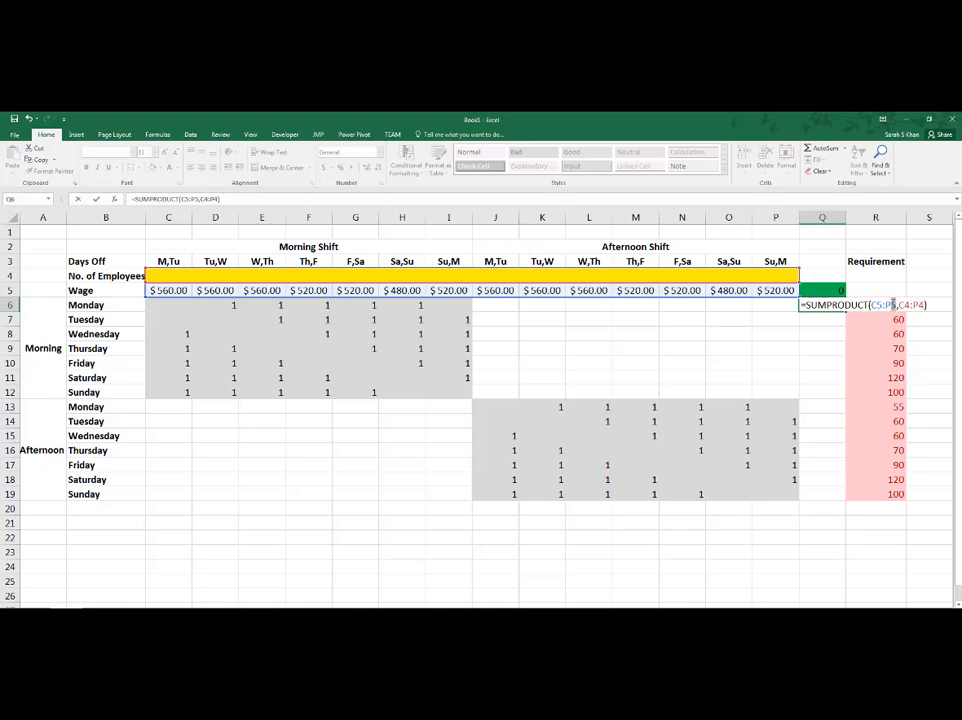
# - Make the employee range absolute as $C$4:$P$4 in the Q6 formula and fill it down to Q19
pyautogui.click(917, 305)
pyautogui.moveTo(898, 305); pyautogui.dragTo(926, 305)
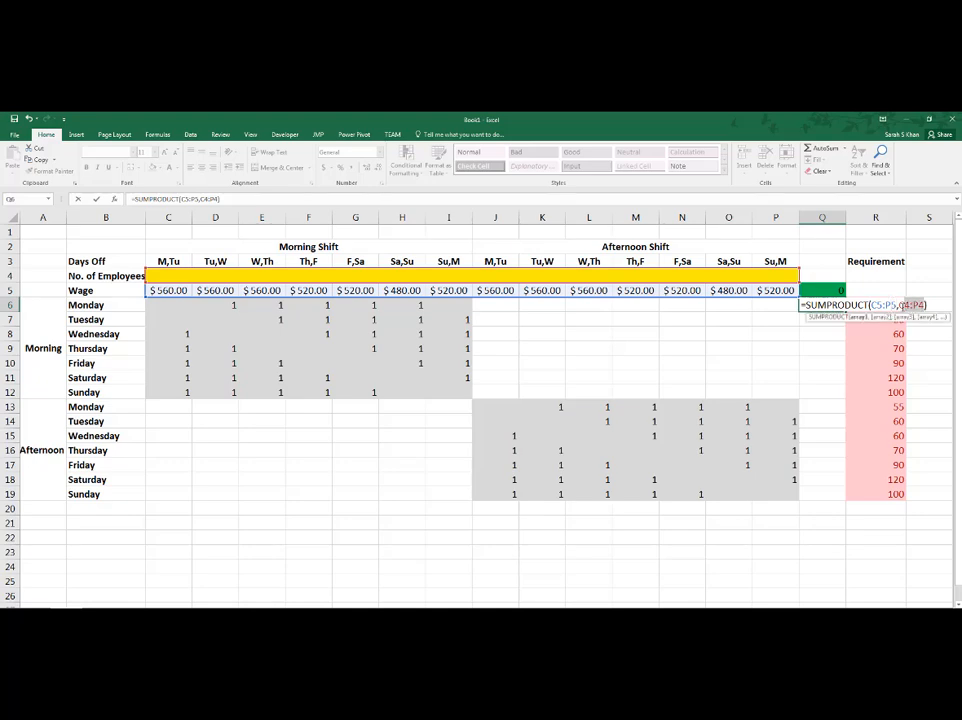
pyautogui.press('F4')
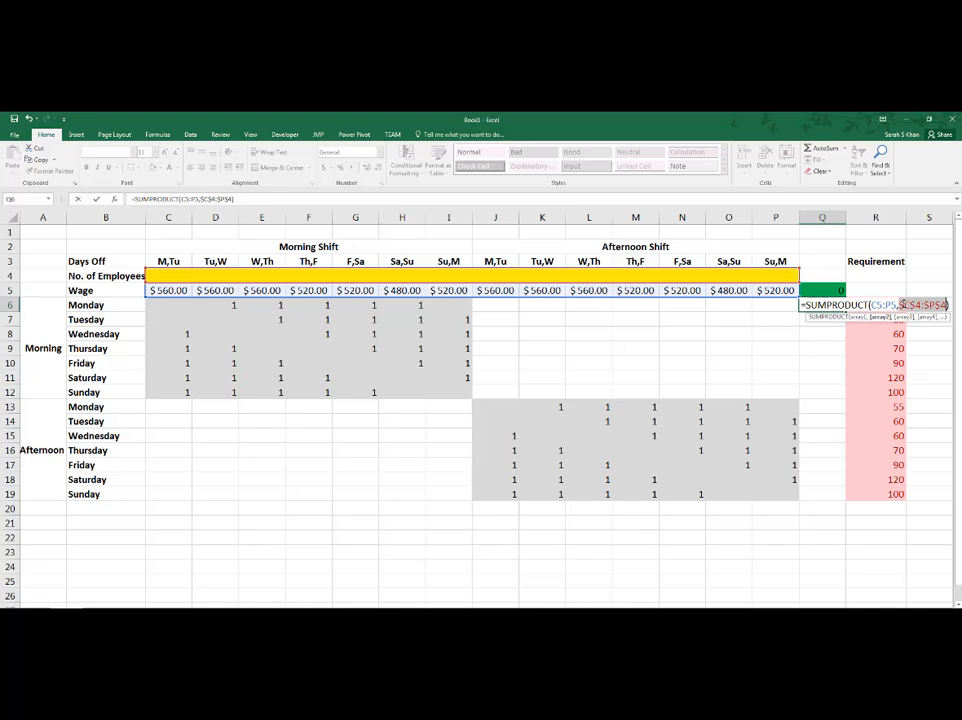
pyautogui.press('Return')
pyautogui.click(836, 308)
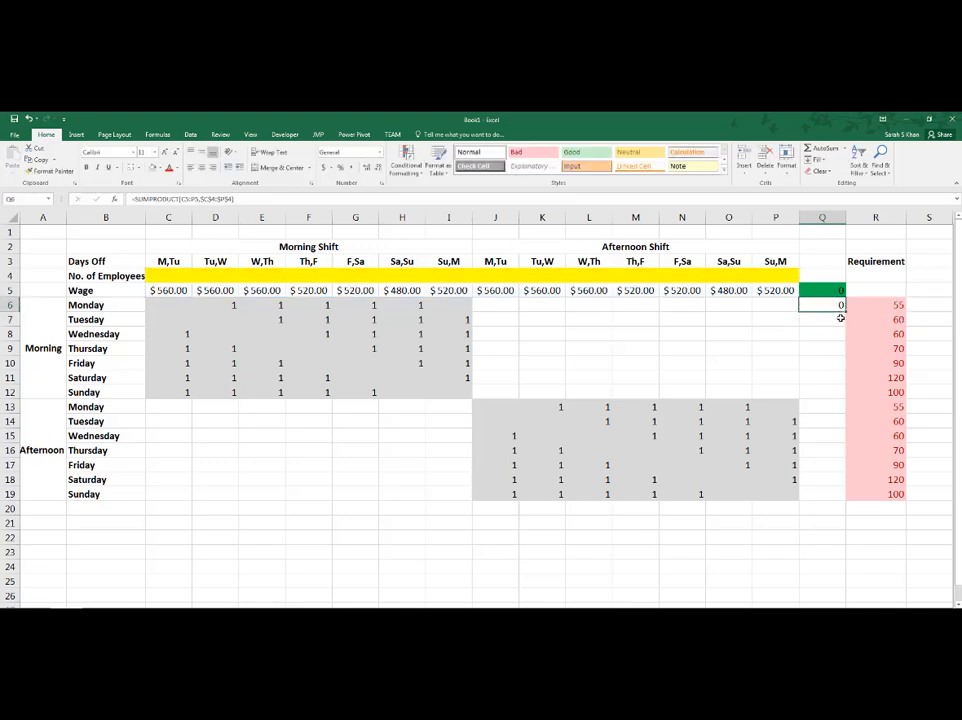
pyautogui.moveTo(843, 312); pyautogui.dragTo(843, 505)
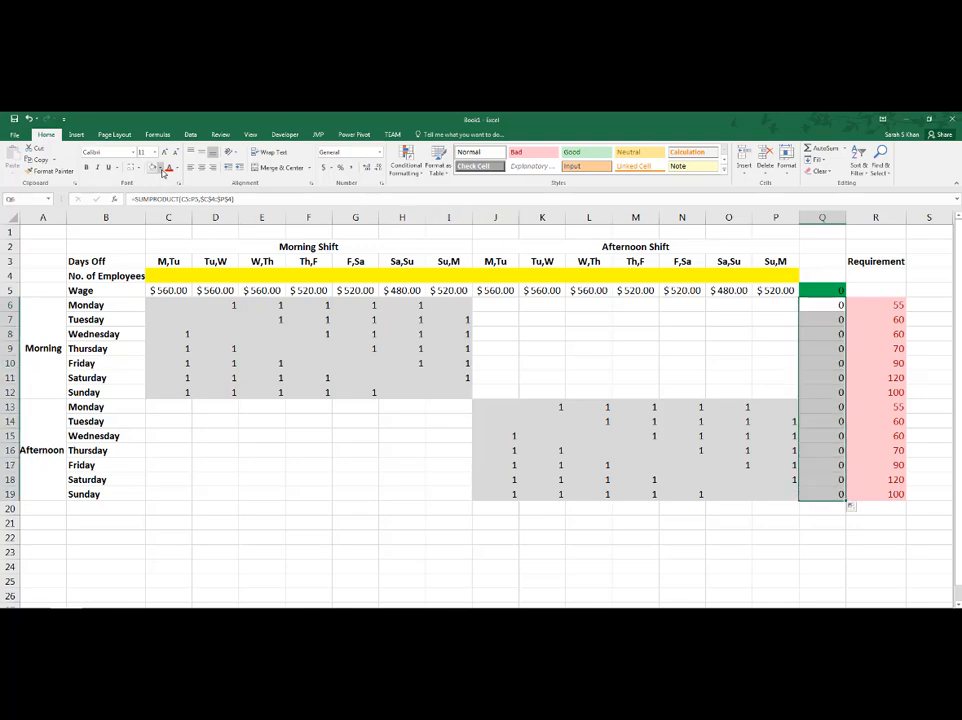
# - Fill Q6:Q19 with light blue and center its values
pyautogui.click(163, 170)
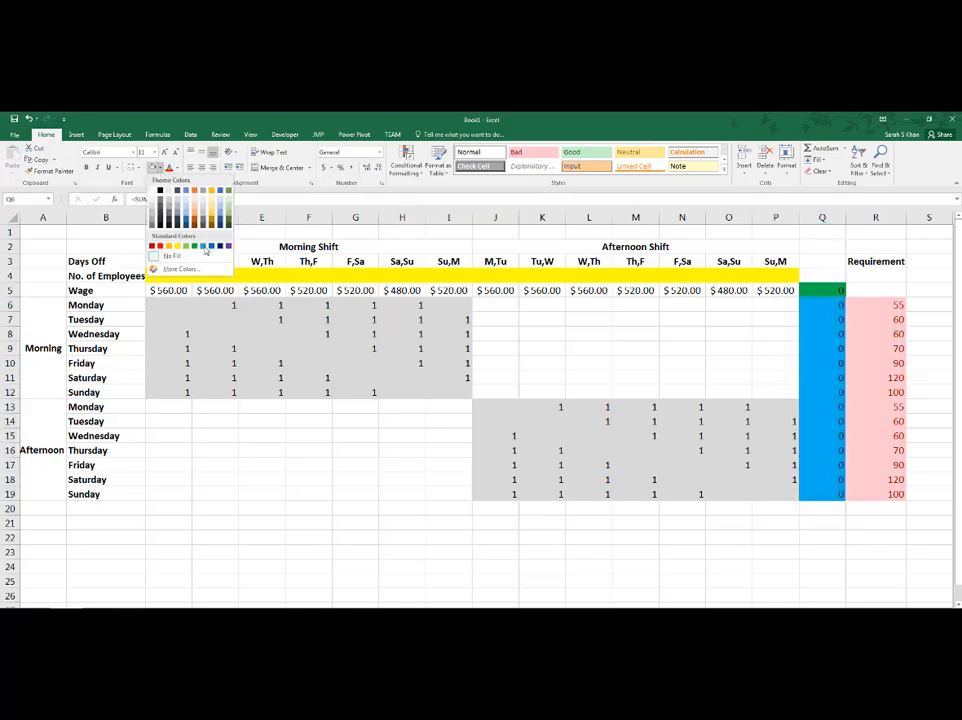
pyautogui.click(219, 236)
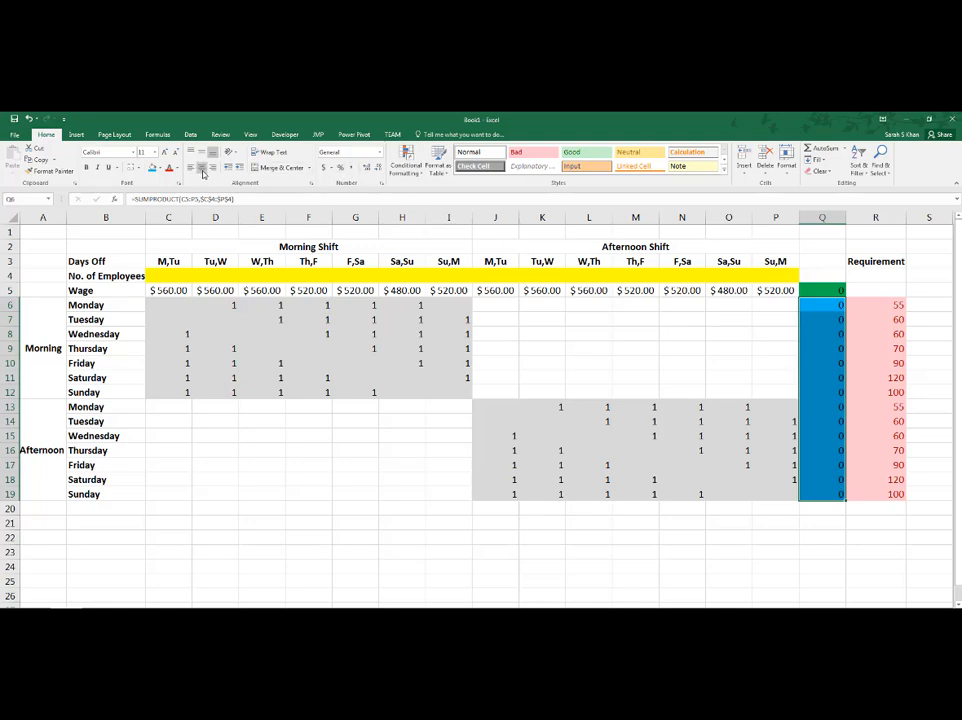
pyautogui.click(202, 168)
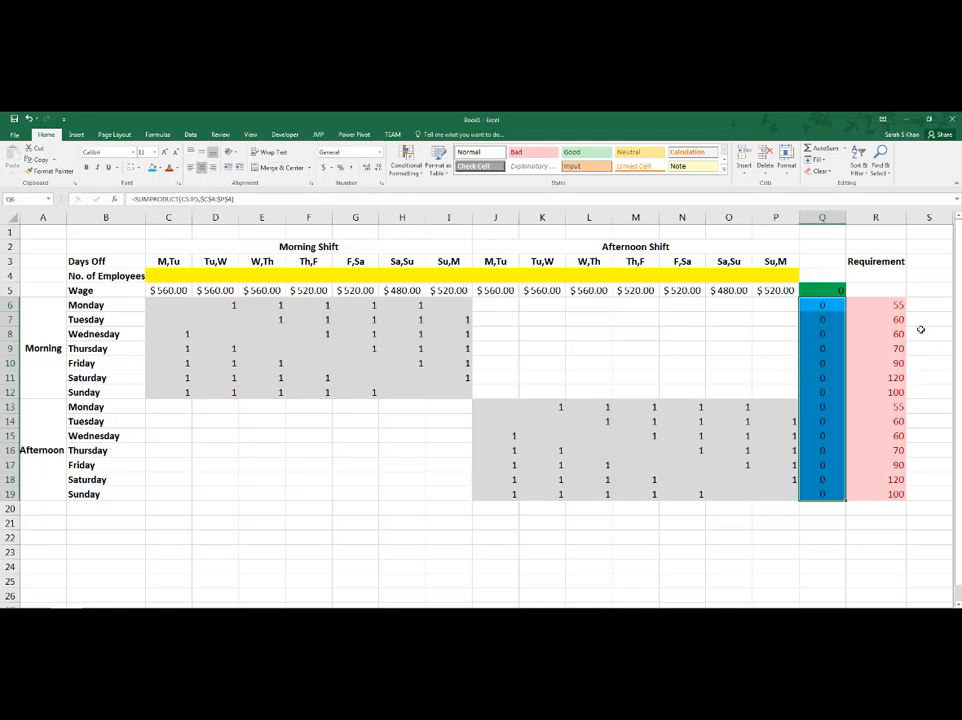
# - Test the formulas by entering 1 employee in C4, and undo that entry
pyautogui.click(170, 276)
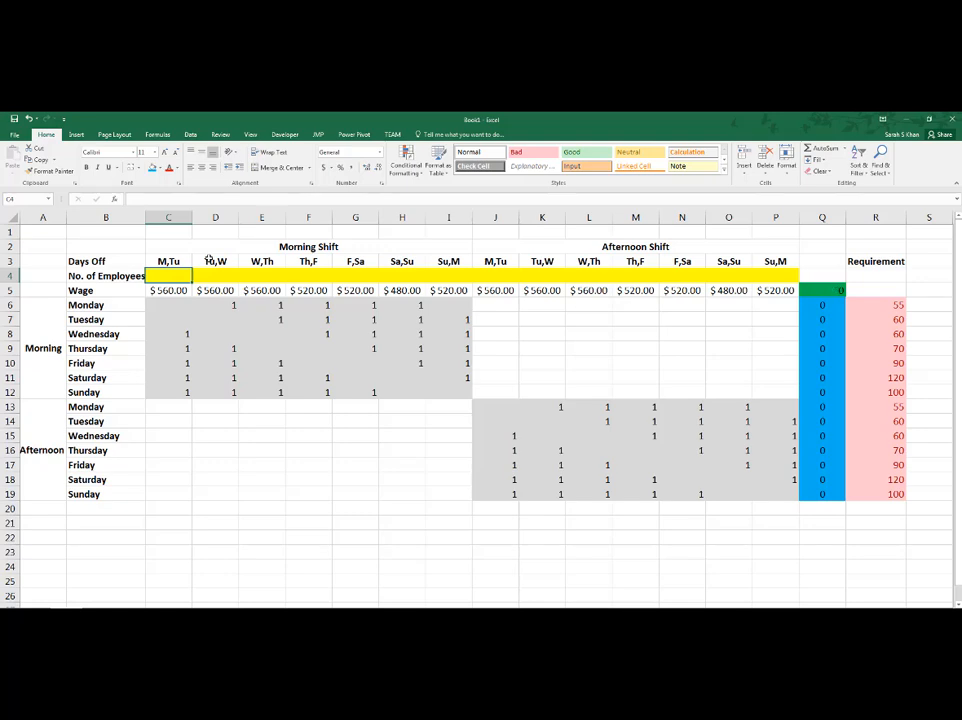
pyautogui.write('1')
pyautogui.click(195, 446)
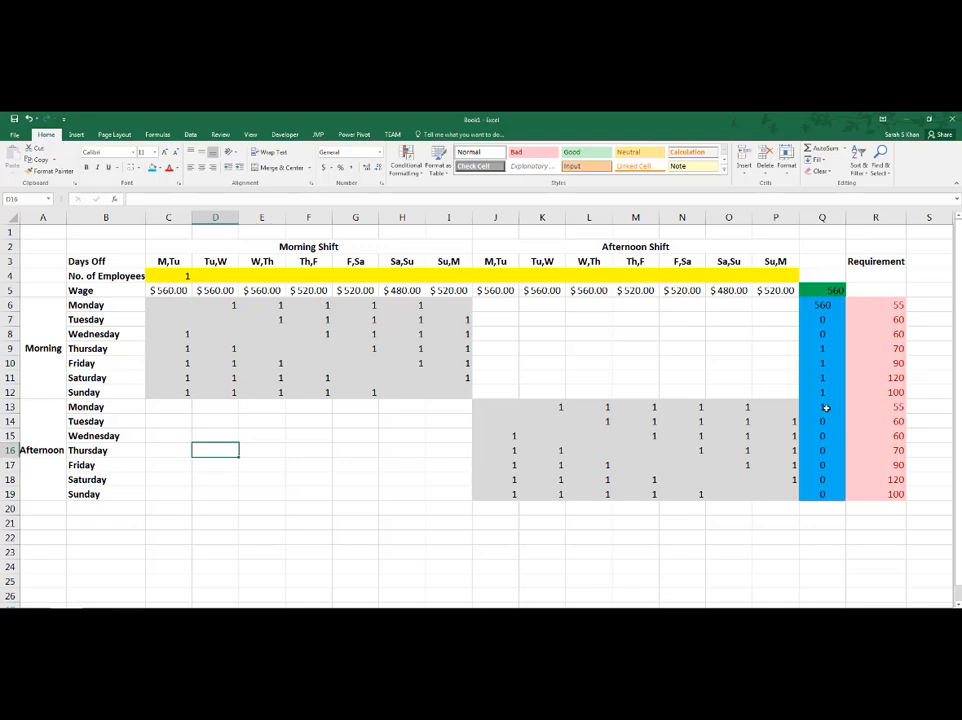
pyautogui.hotkey('ctrl', 'z')
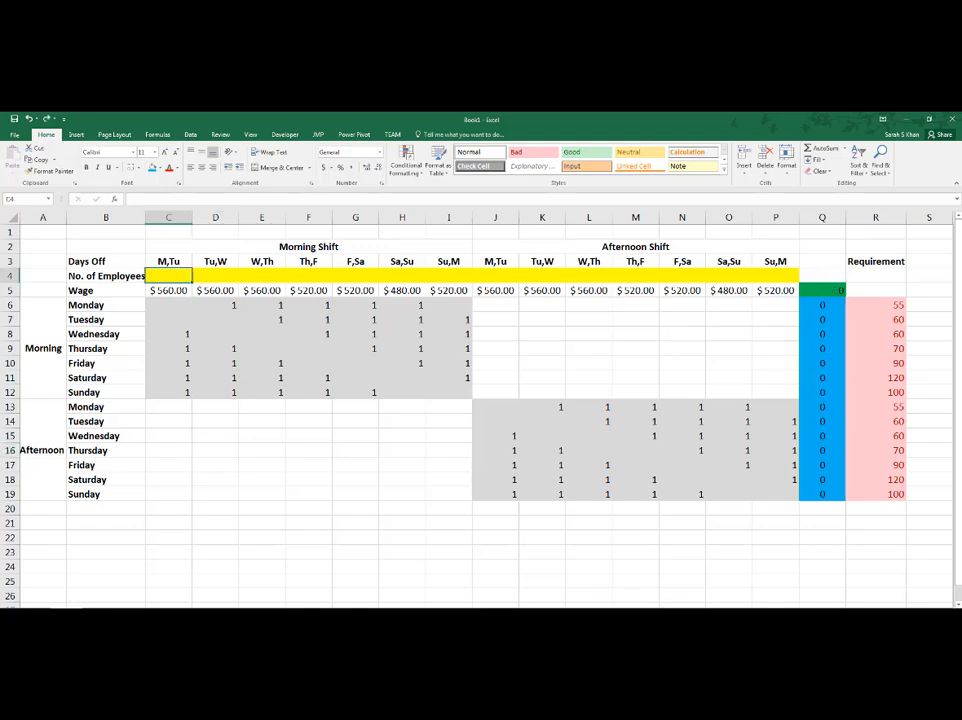